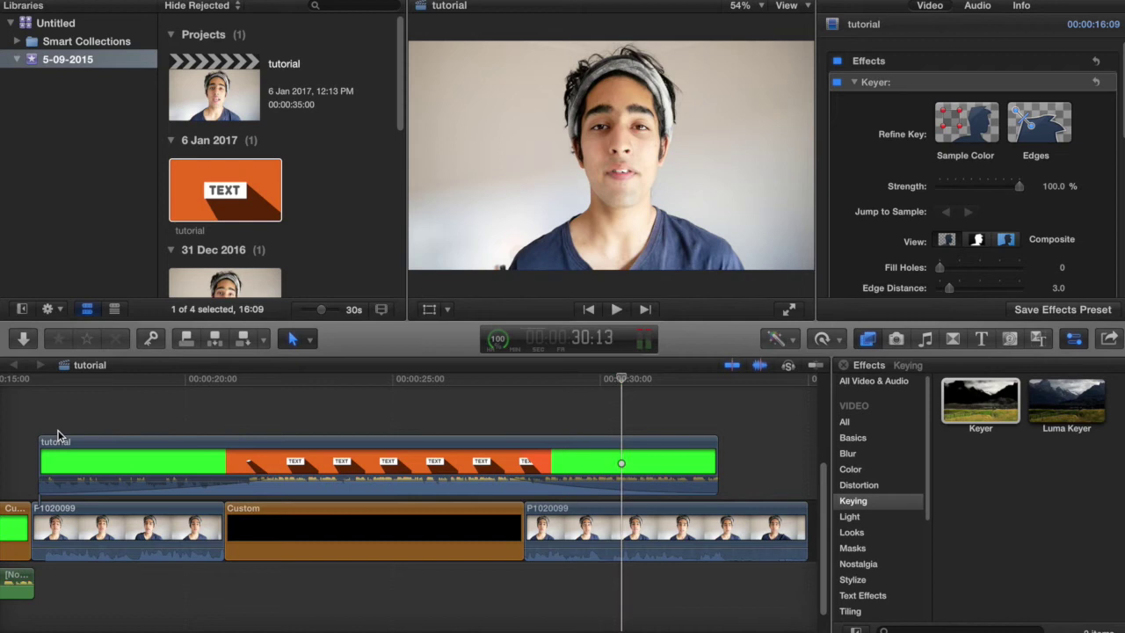
Delete all clips and music from the tutorial project's timeline
scroll(57, 435, "left", 3)
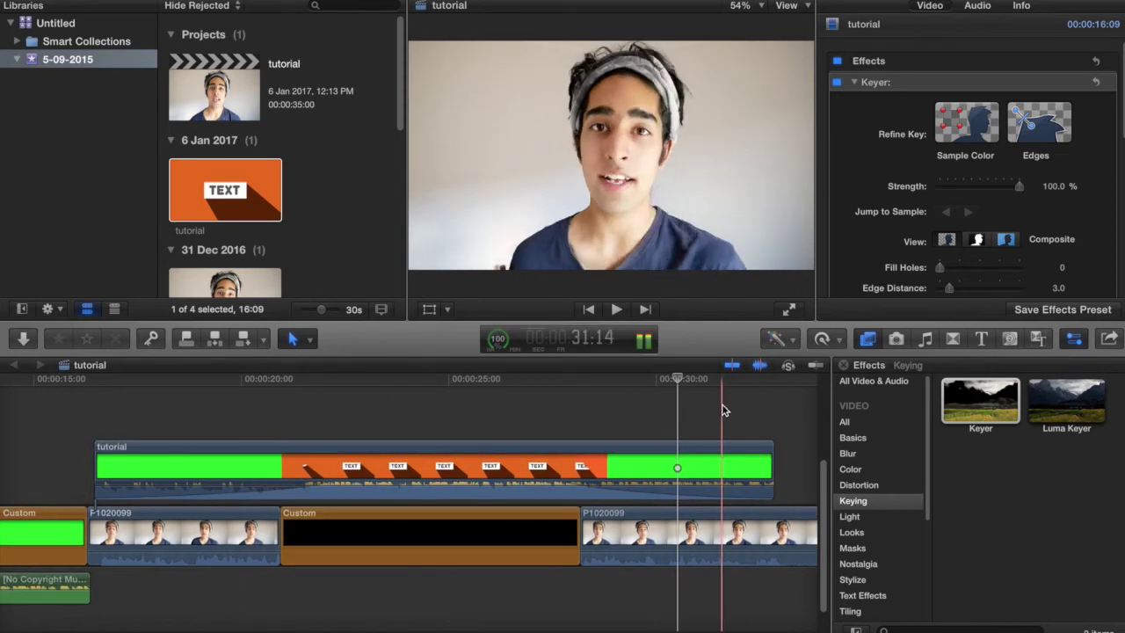
left_click_drag(736, 401, 143, 607)
key("Delete")
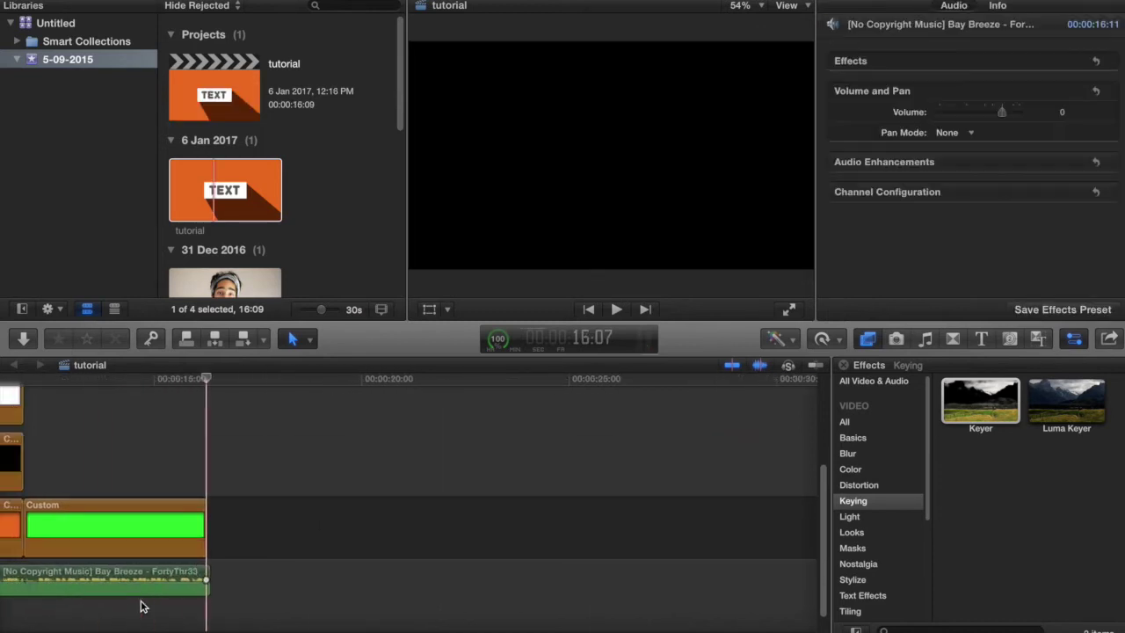
key("shift+z")
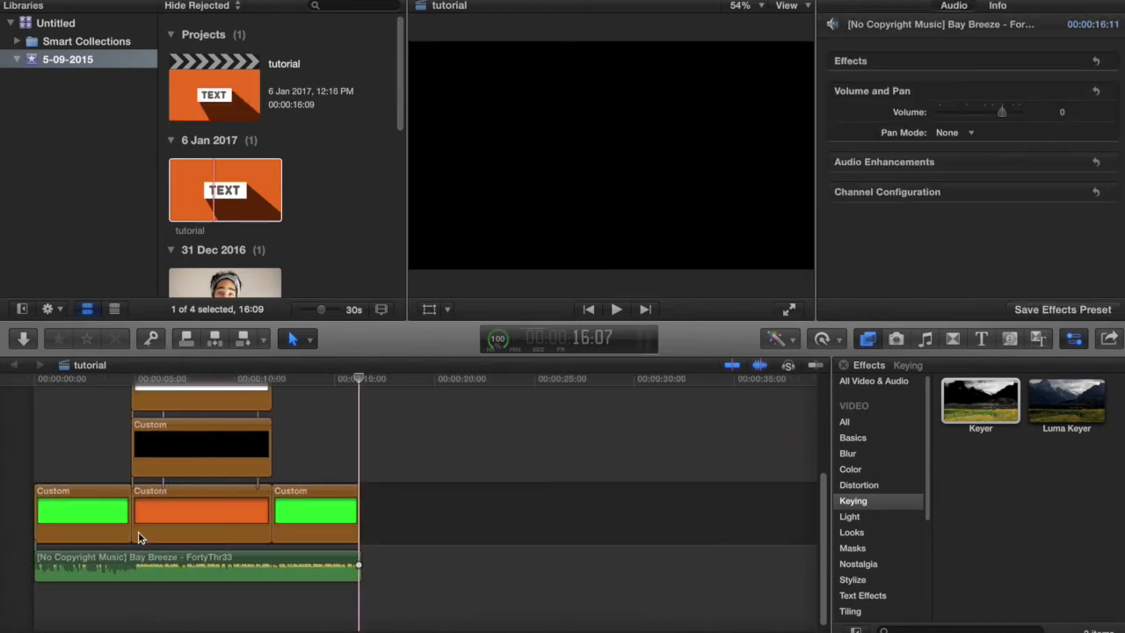
scroll(138, 536, "down", 5)
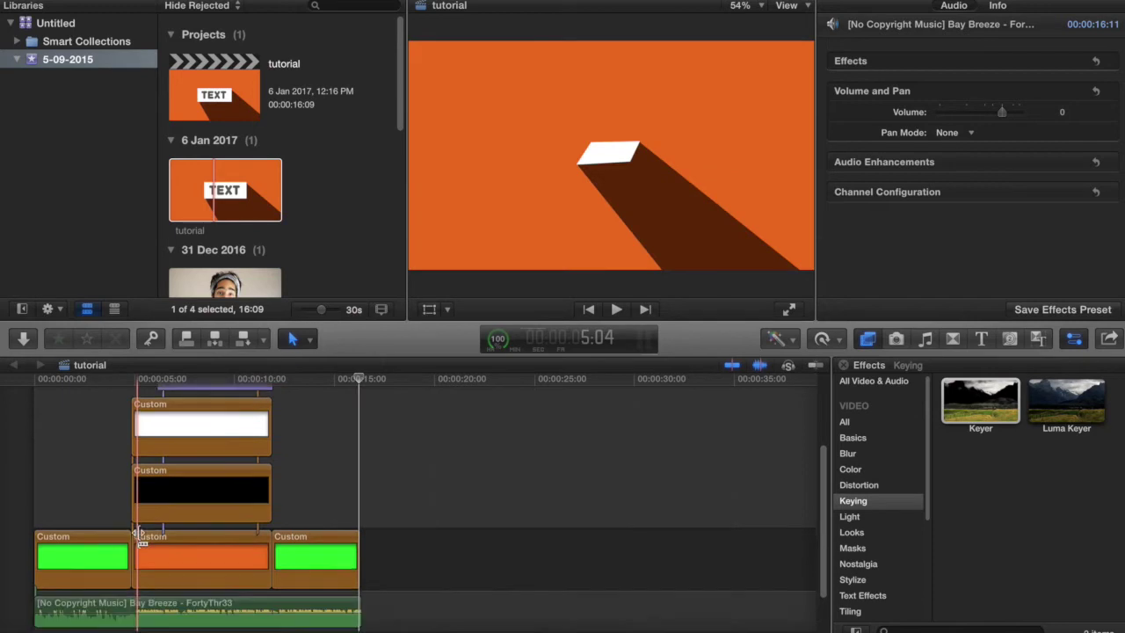
scroll(403, 458, "up", 5)
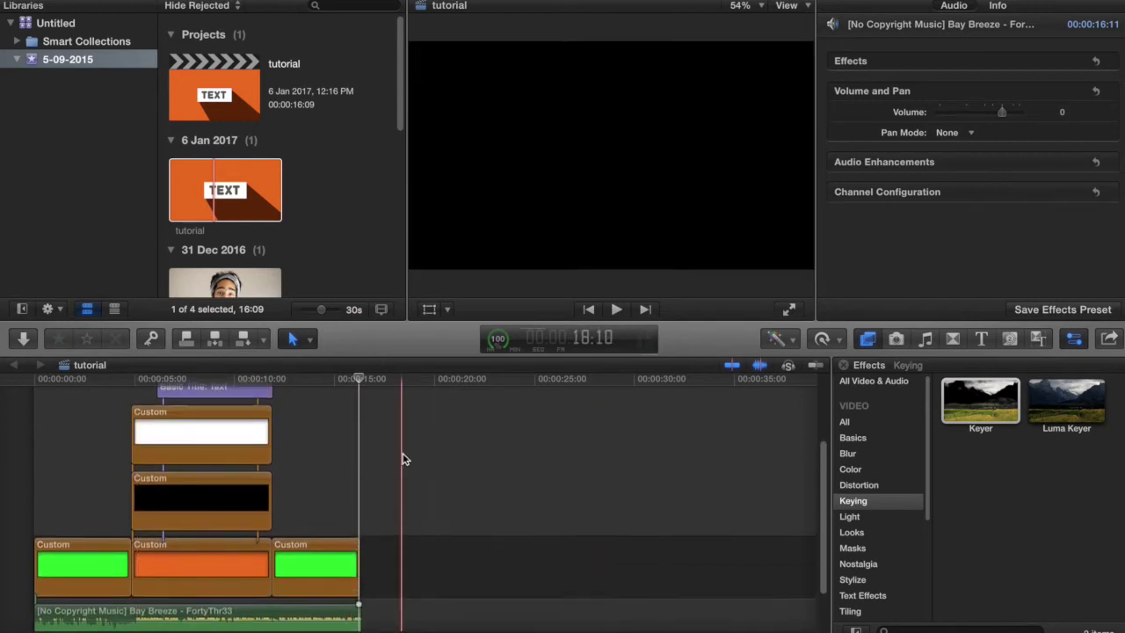
left_click_drag(392, 413, 41, 567)
key("Delete")
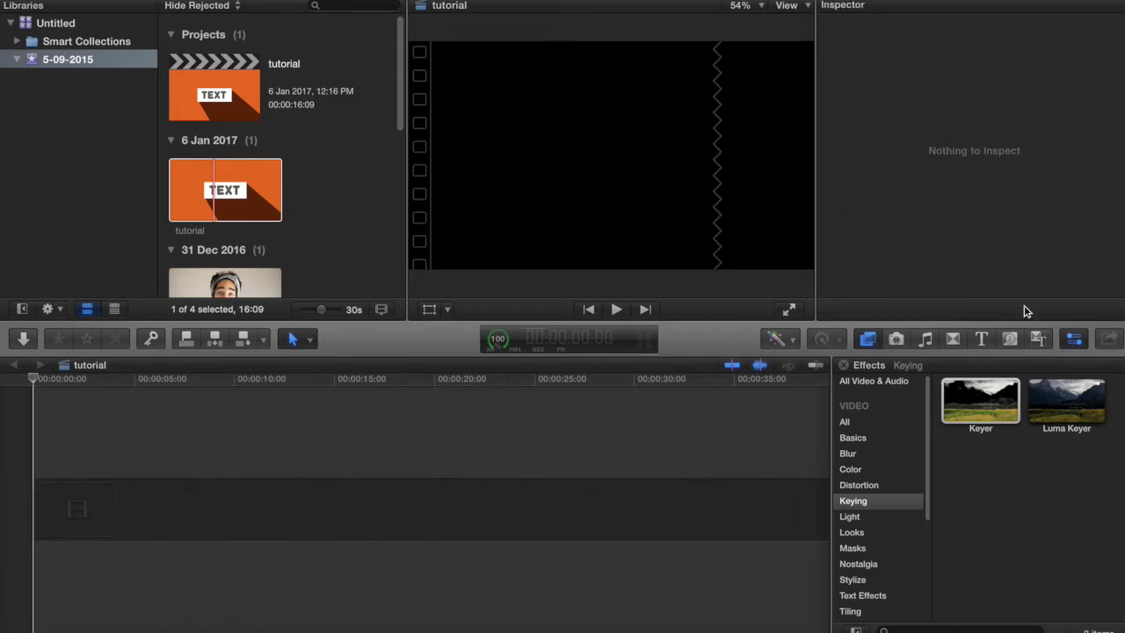
Add a Custom generator at the start of the empty timeline, accepting 1080p HD, 1920x1080 and 23.98p video properties
left_click(866, 339)
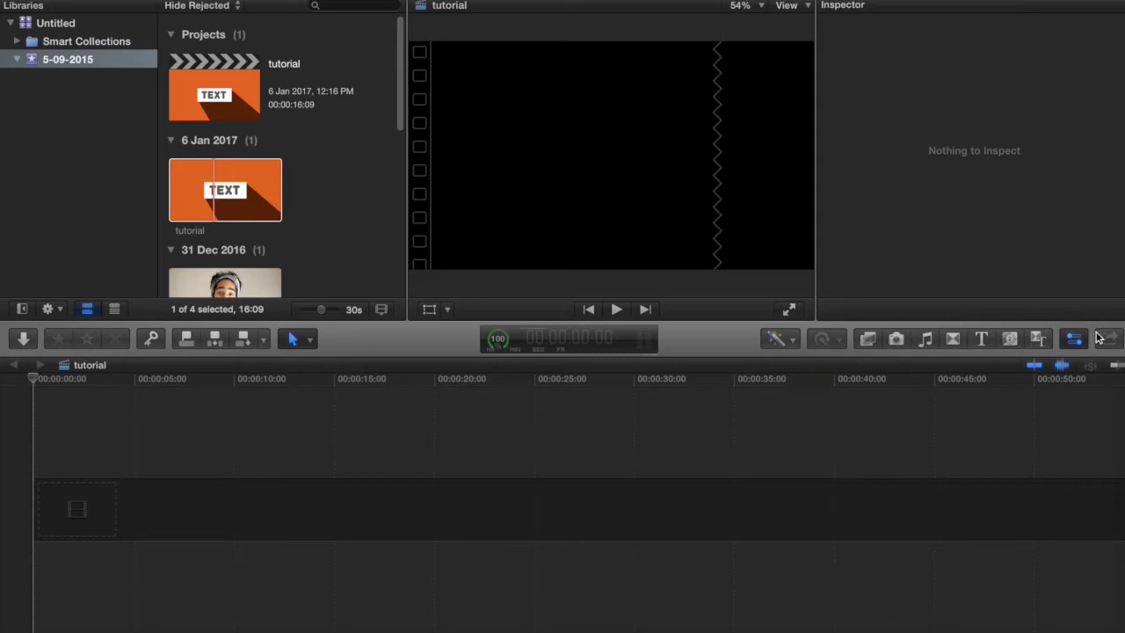
left_click(1009, 339)
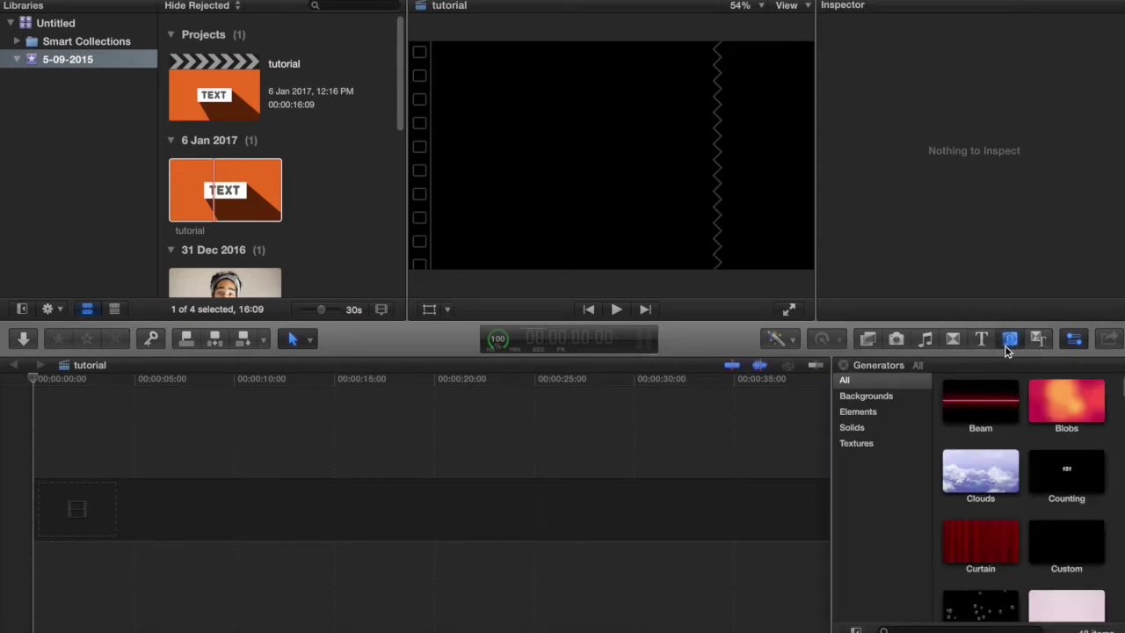
left_click(1064, 465)
left_click_drag(1067, 543, 44, 492)
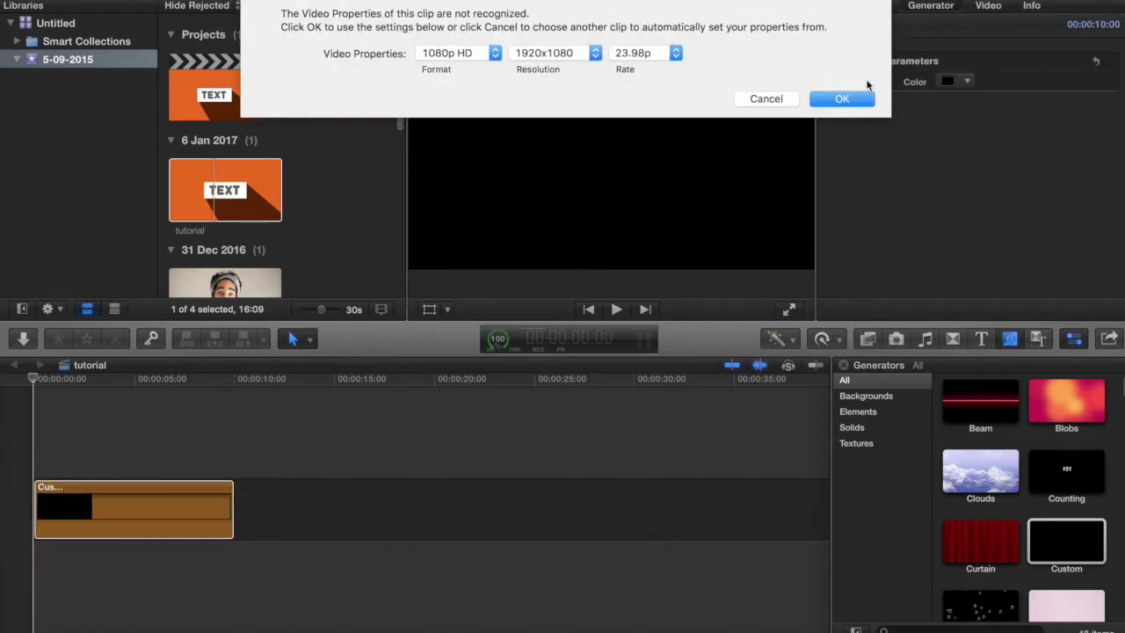
left_click(844, 99)
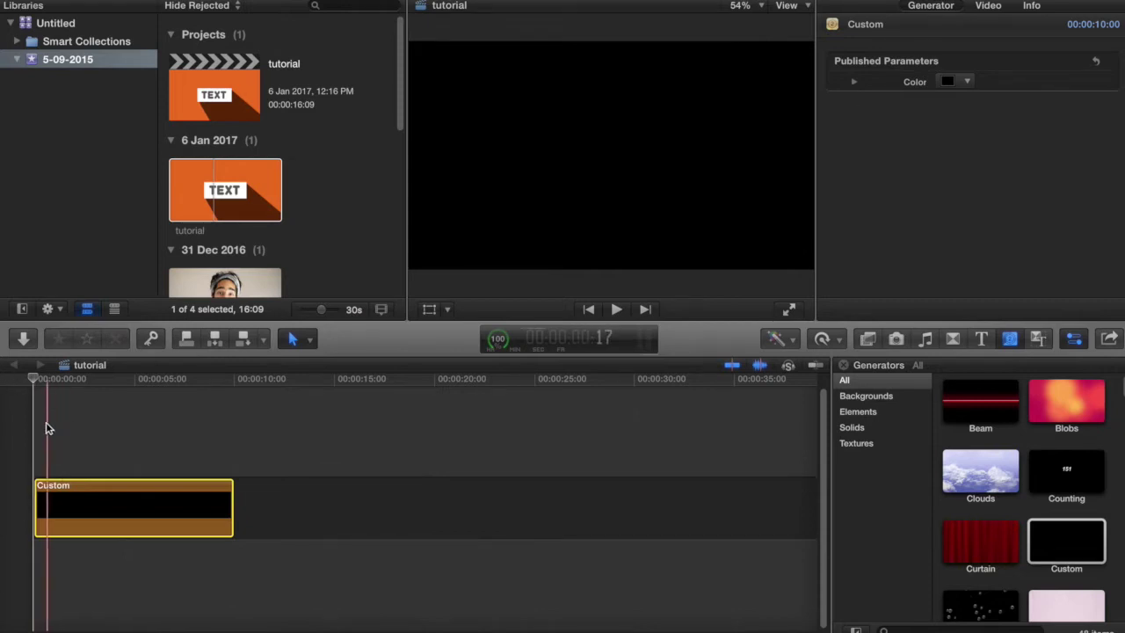
Trim the end of the Custom generator clip to a duration of about 00:00:06:05 and select the clip
left_click(211, 504)
left_click_drag(211, 504, 158, 503)
left_click(41, 440)
left_click(50, 505)
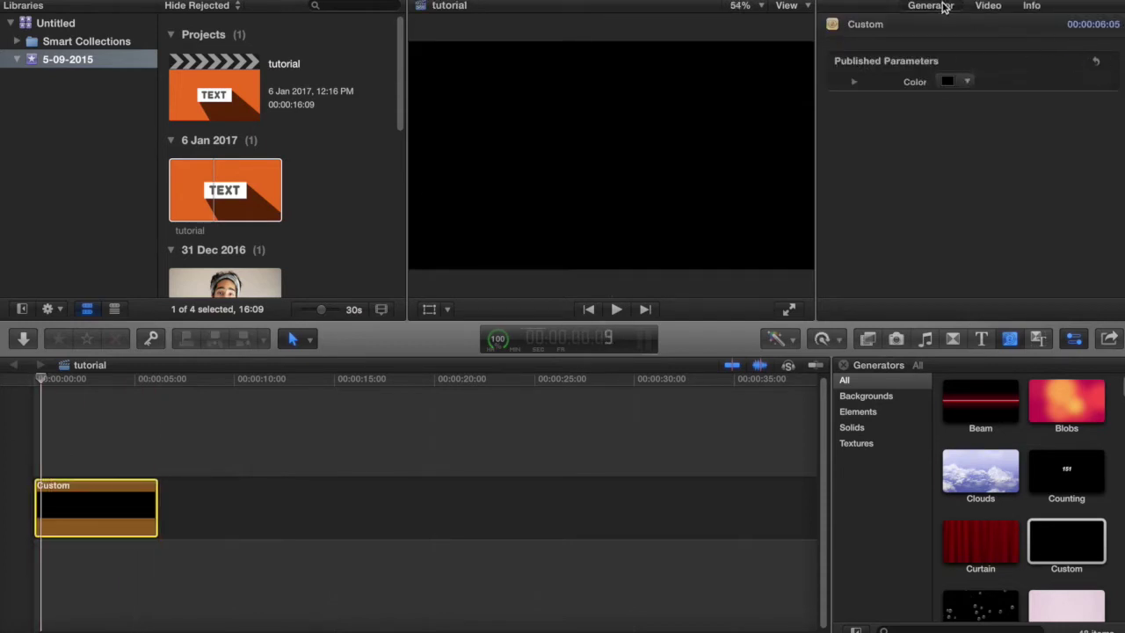
left_click(1076, 341)
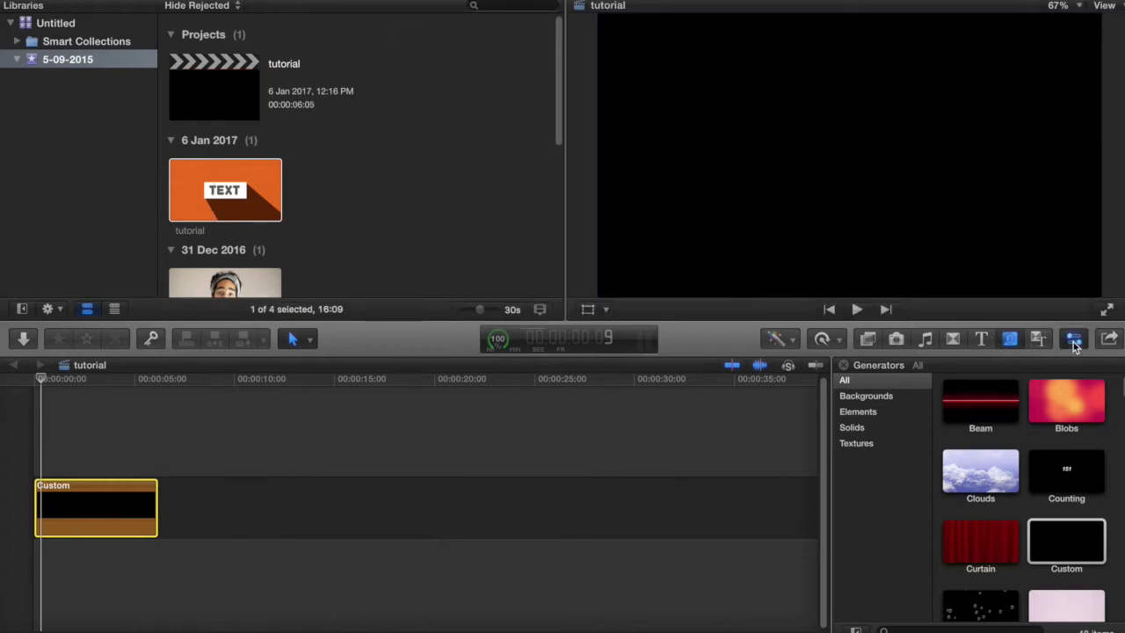
left_click(1073, 342)
left_click(948, 81)
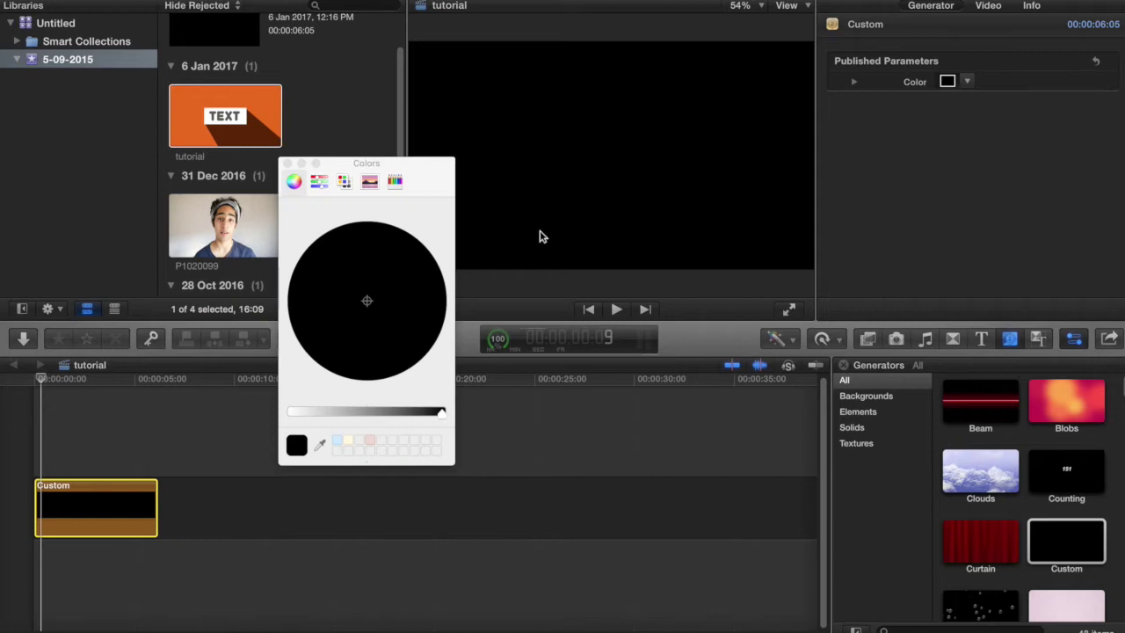
left_click(288, 164)
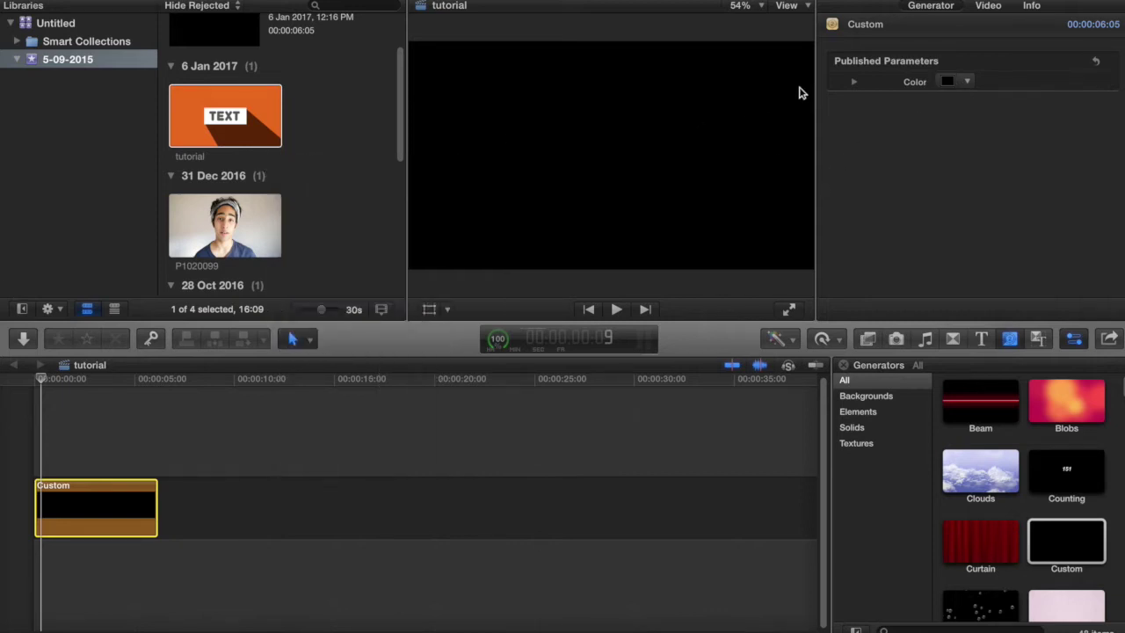
Set the Custom generator's color to orange, then refine it to a slightly redder shade
left_click_drag(967, 80, 1016, 107)
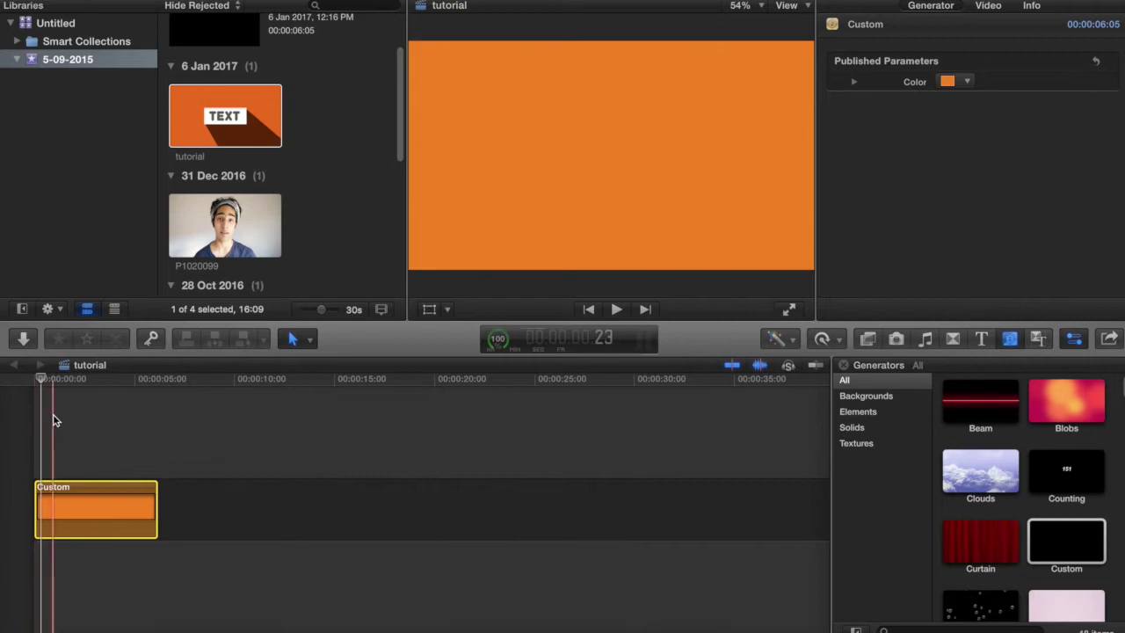
left_click(33, 424)
key("space")
key("space")
left_click(967, 82)
left_click_drag(1002, 91, 1017, 100)
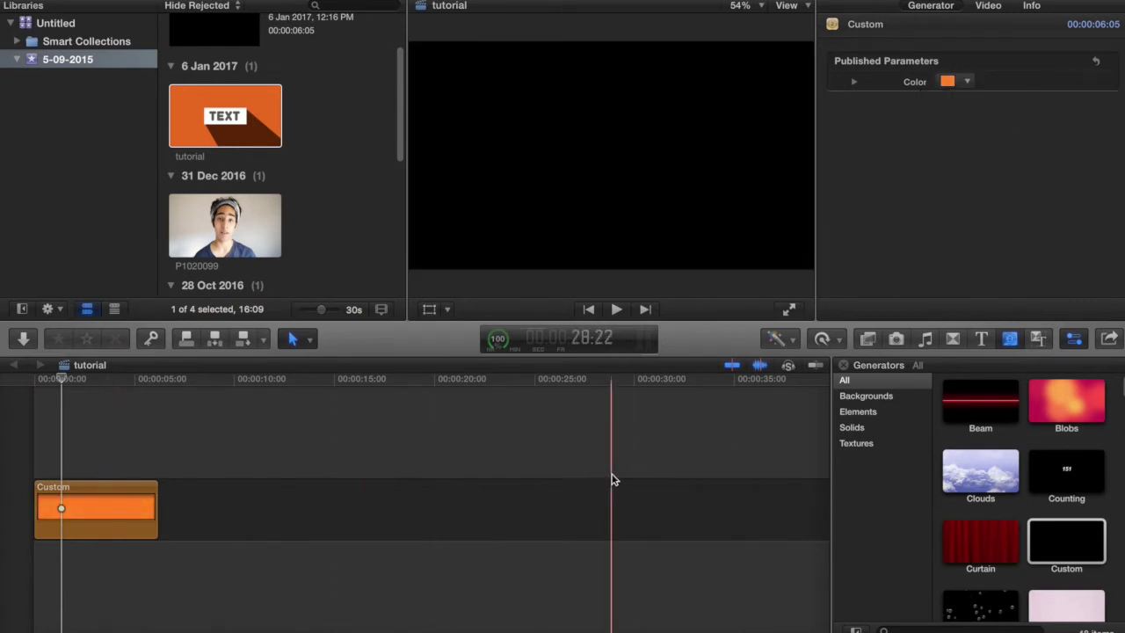
Add a second Custom generator above the orange clip, trimmed to about 00:00:06:07, and color it off-white
left_click_drag(1067, 541, 35, 428)
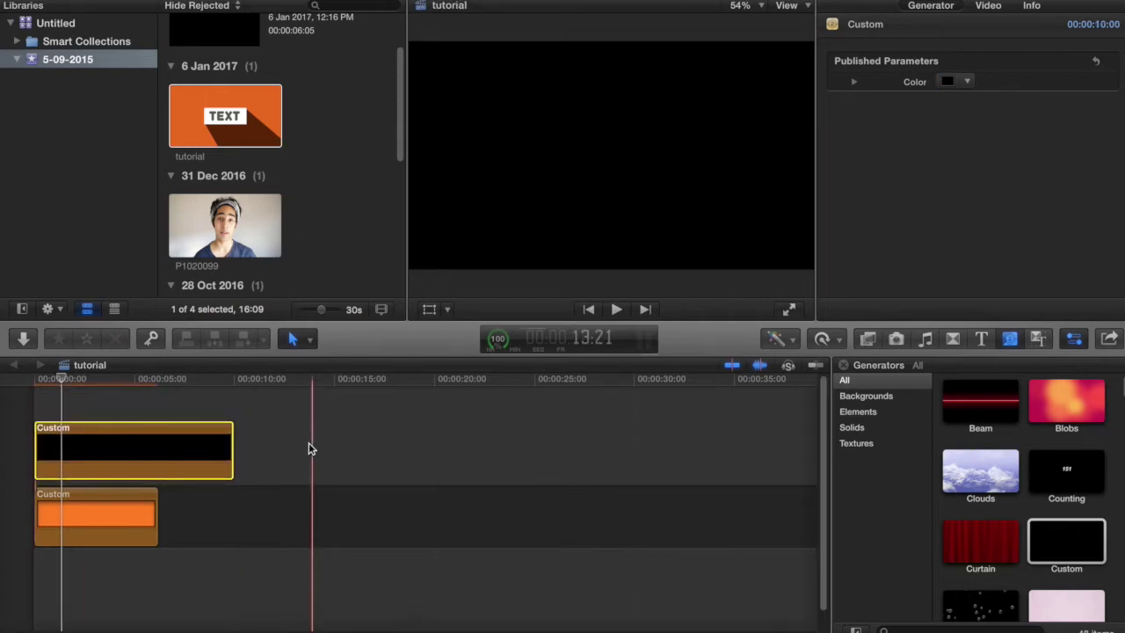
left_click_drag(231, 447, 158, 448)
left_click(56, 402)
left_click(55, 434)
left_click(967, 81)
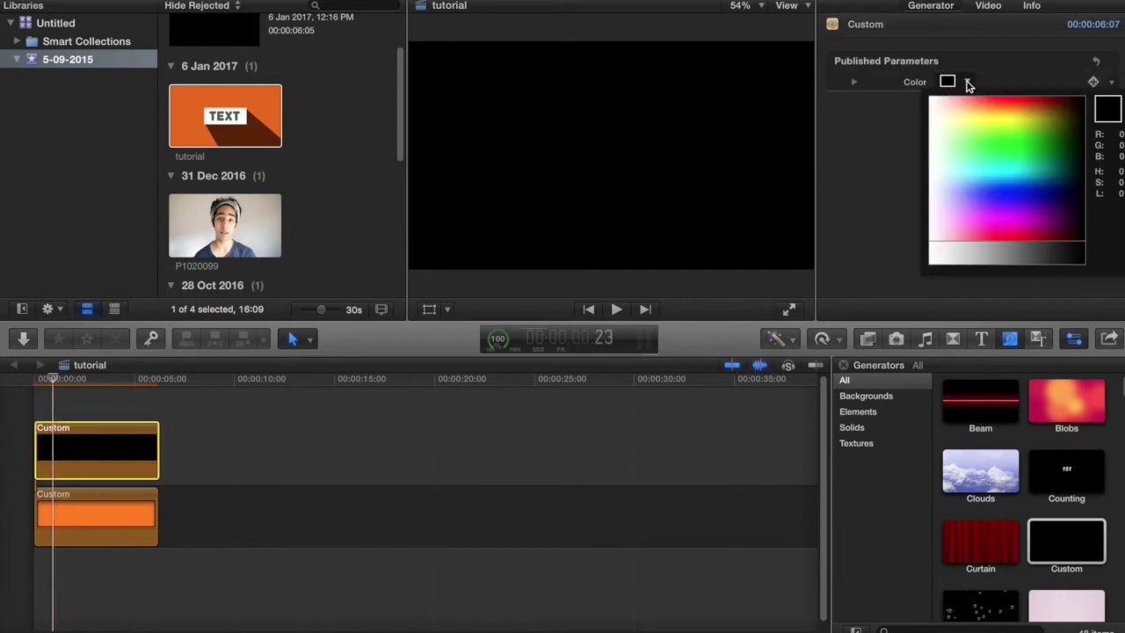
left_click(942, 103)
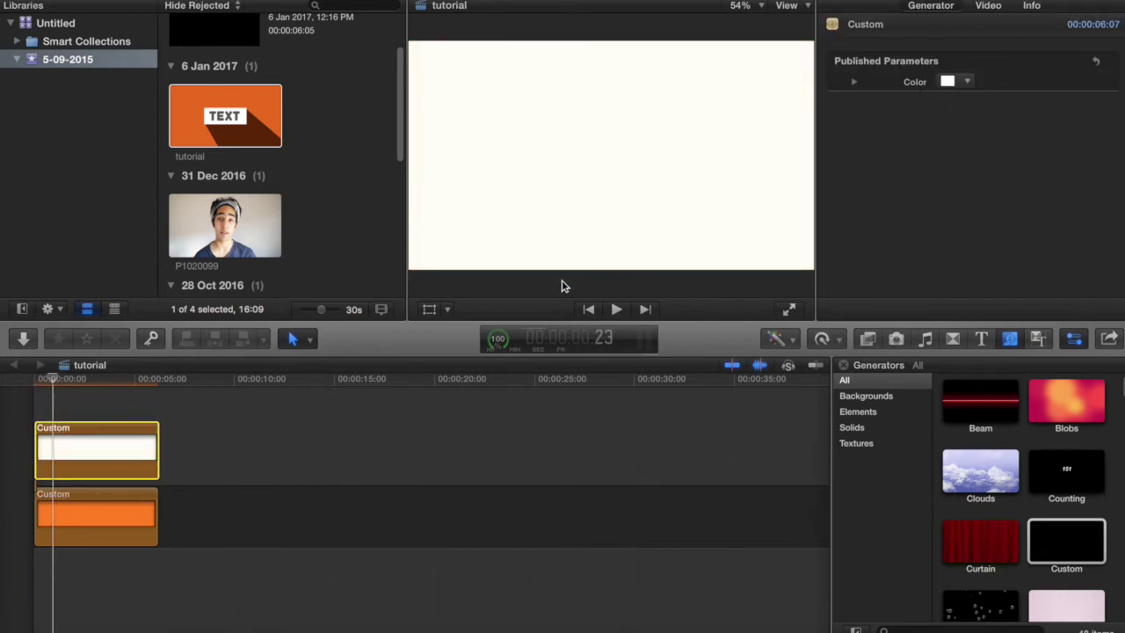
Scale the white generator down with Transform into a small rectangle centered on the orange background
left_click(429, 309)
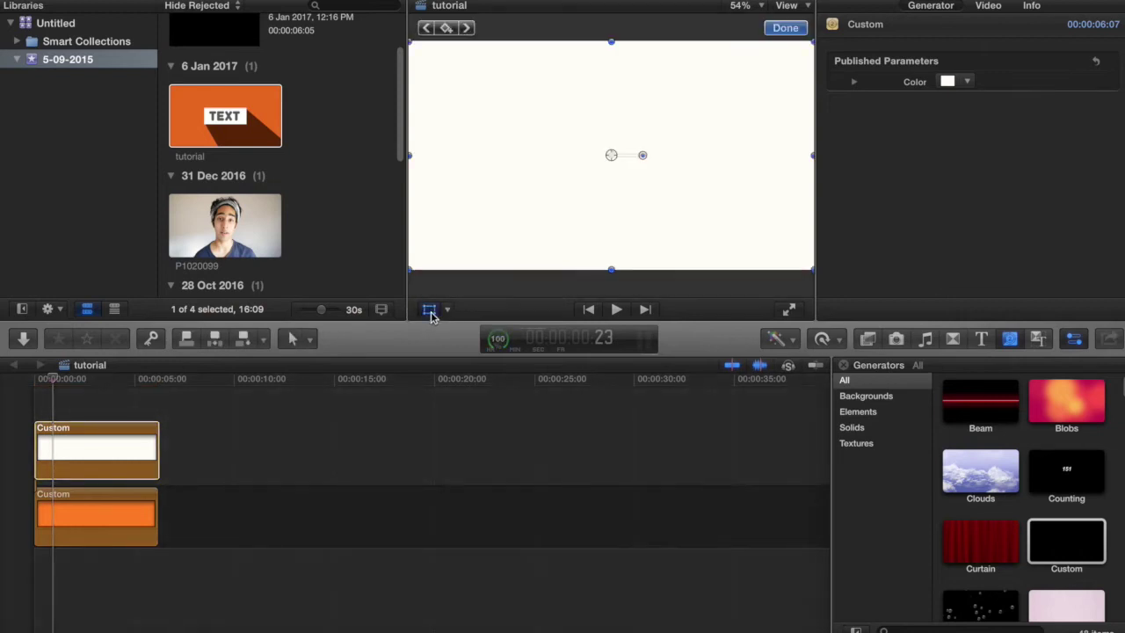
left_click(446, 312)
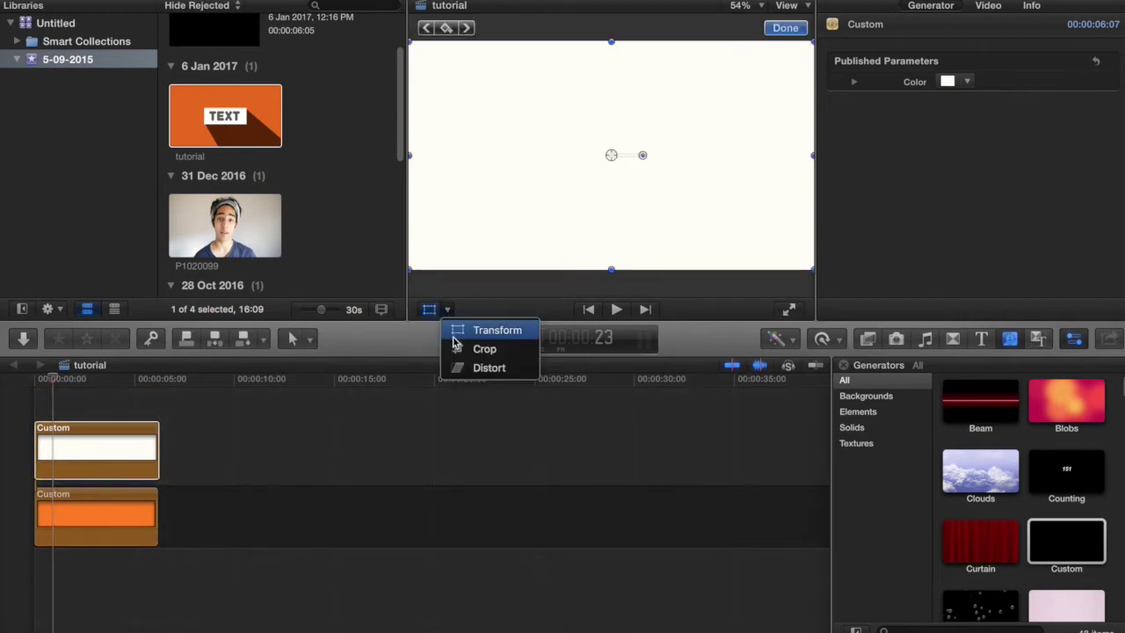
left_click(432, 345)
left_click(430, 312)
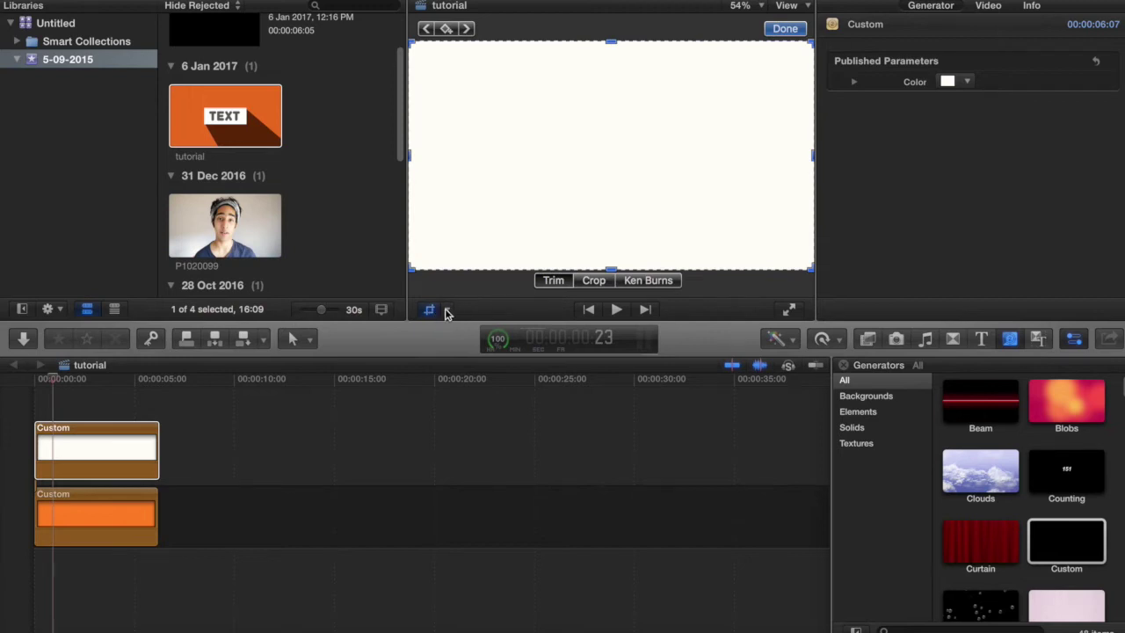
left_click(445, 312)
left_click(466, 332)
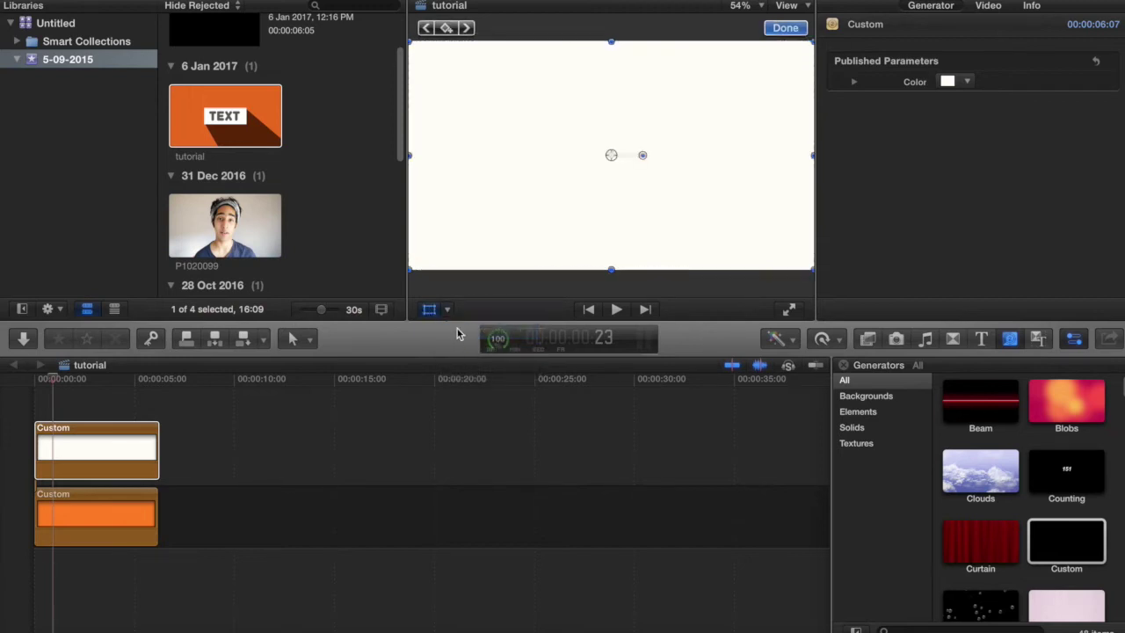
left_click_drag(408, 270, 533, 186)
mouse_move(611, 199)
left_mouse_down()
mouse_move(595, 173)
mouse_move(596, 186)
left_mouse_up()
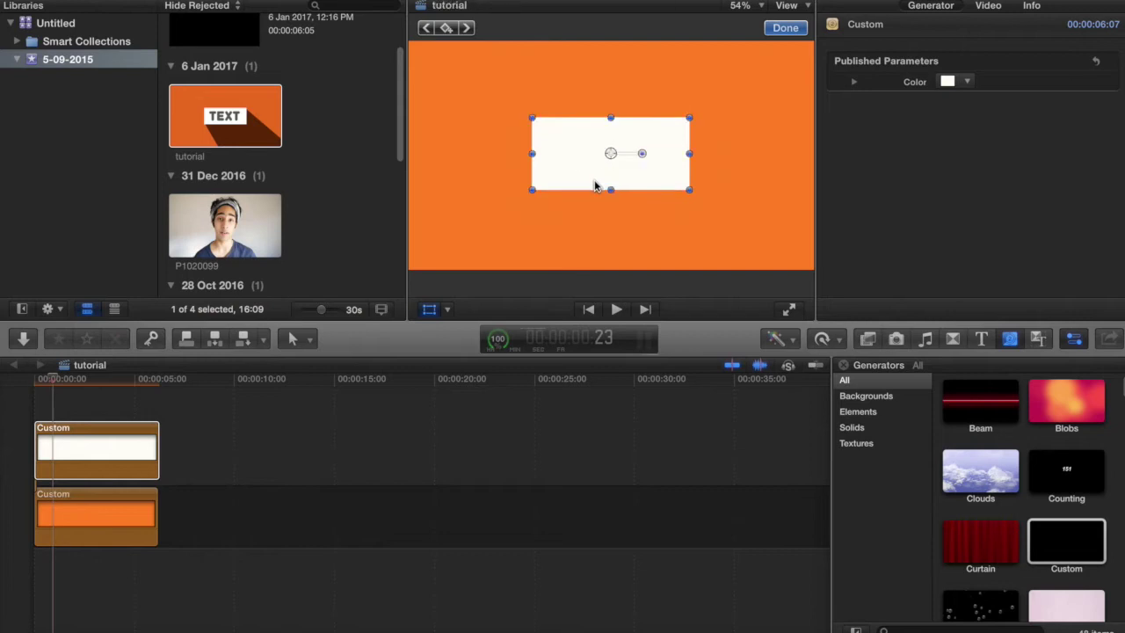
Place a Basic Title above the white clip, starting after the clip's beginning, and trim its end to match the clips below
left_click(977, 343)
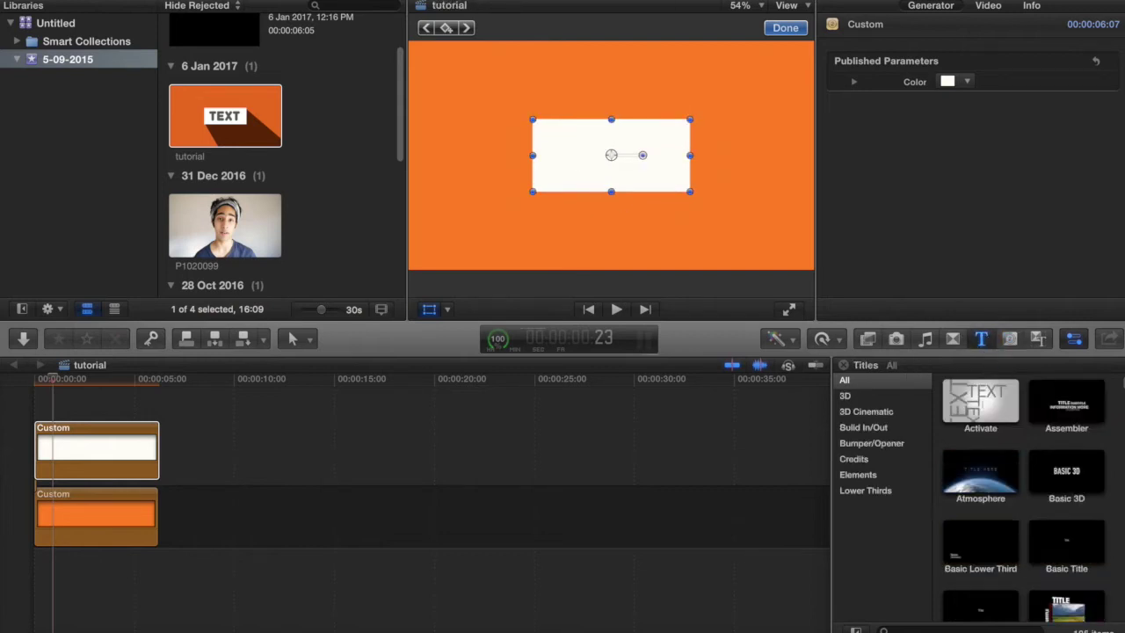
double_click(1074, 545)
left_click_drag(1074, 545, 942, 522)
left_click(1074, 543)
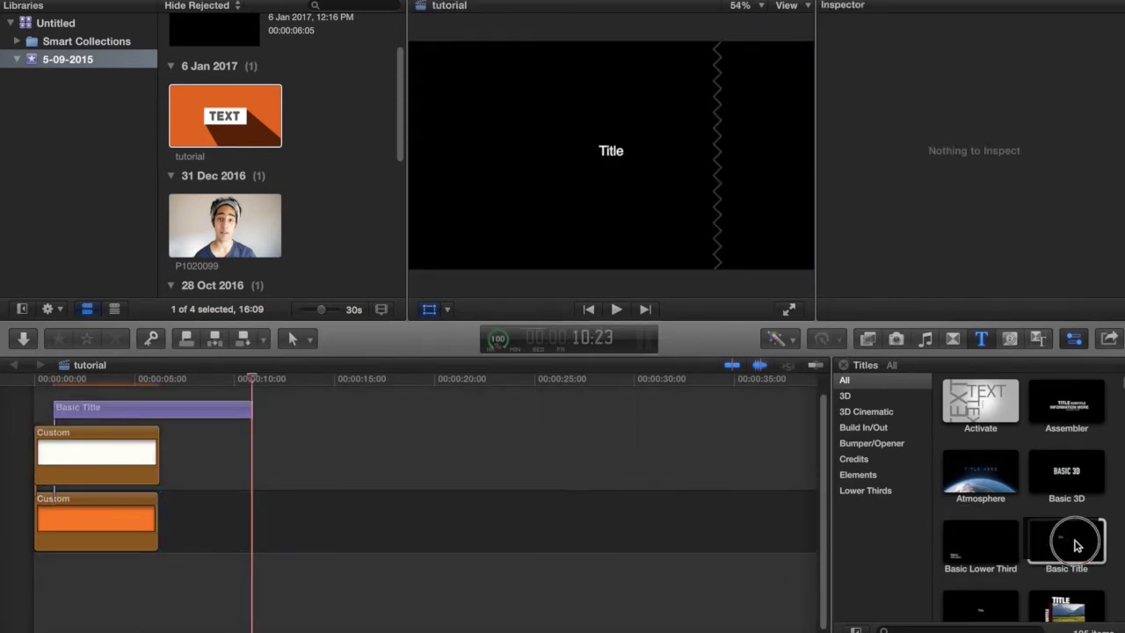
left_click(85, 416)
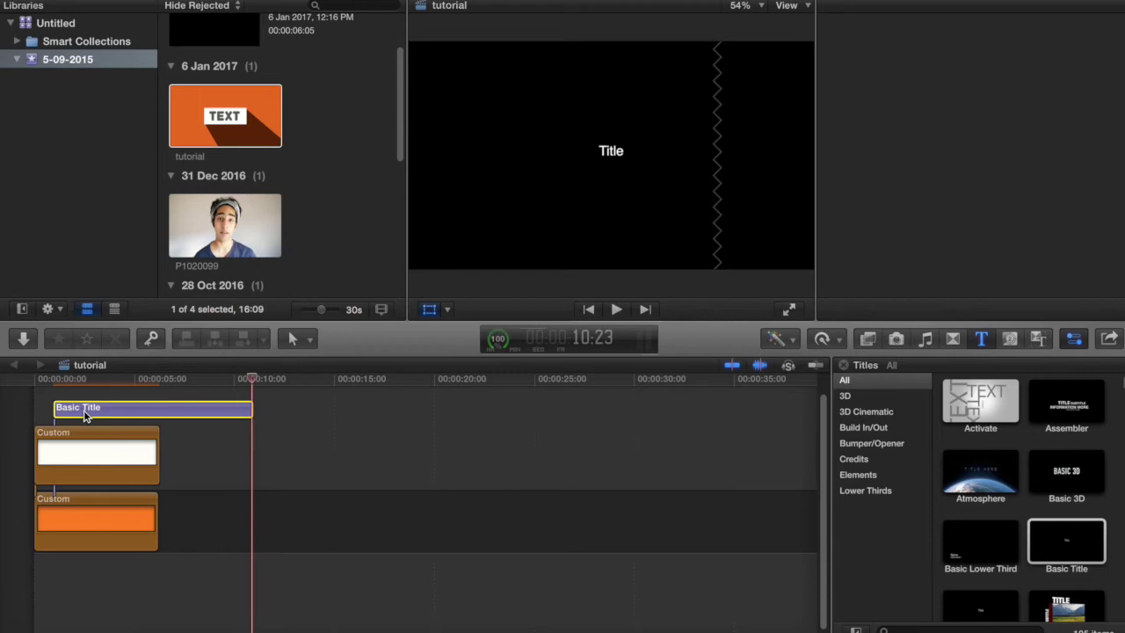
key("Delete")
left_click_drag(1066, 541, 82, 407)
left_click_drag(272, 414, 158, 415)
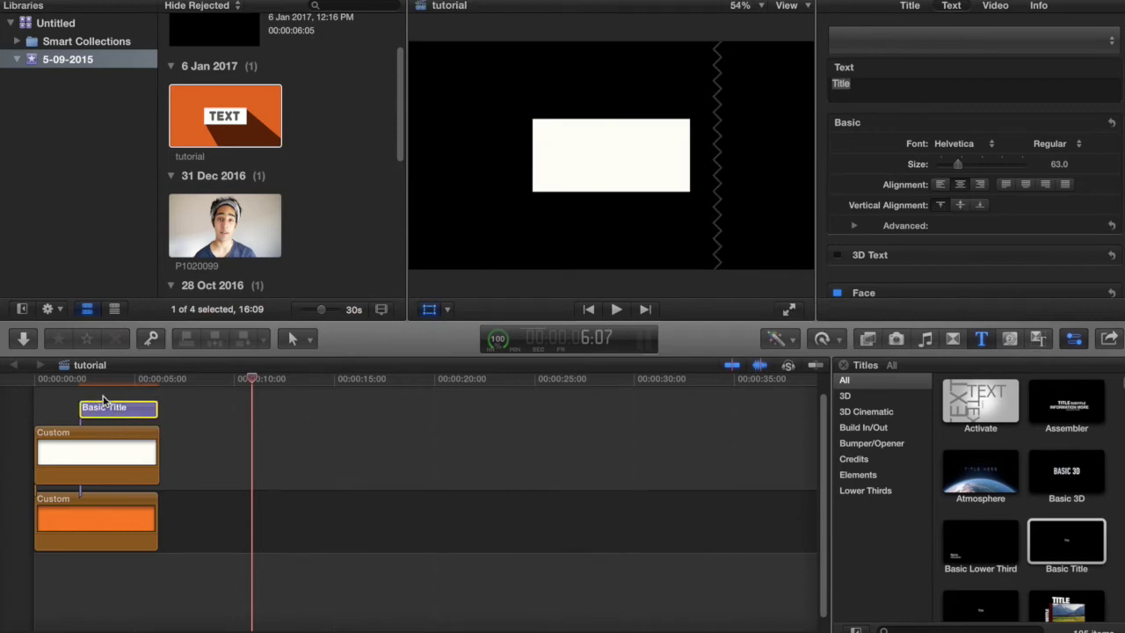
Change the title's text to APBTV and set its font to Junegull
double_click(123, 415)
left_click(934, 79)
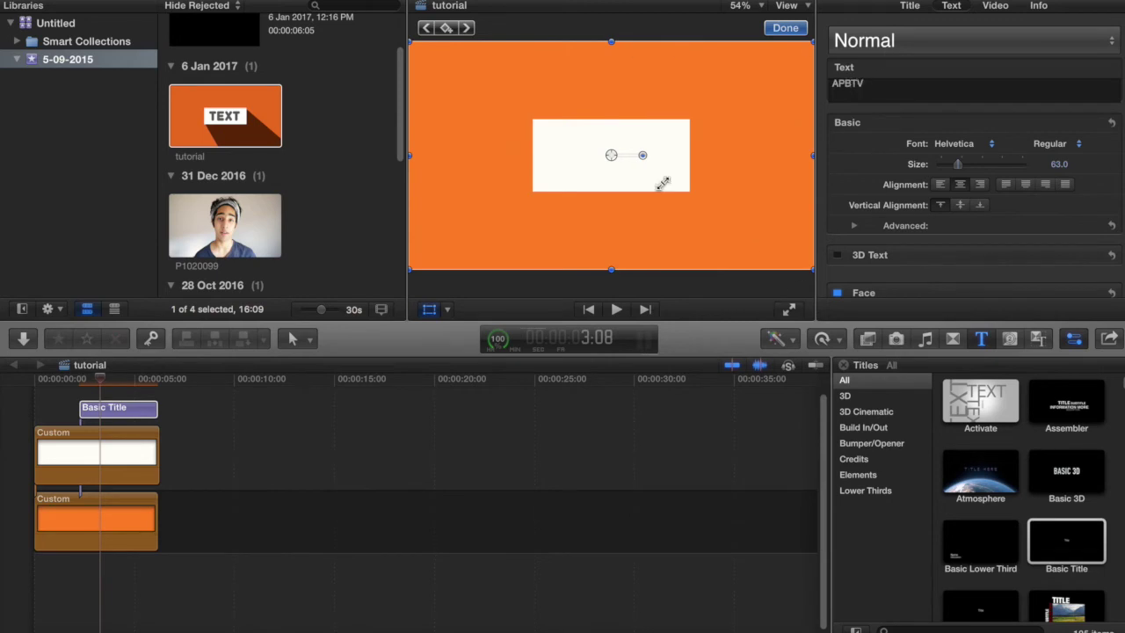
left_click(967, 143)
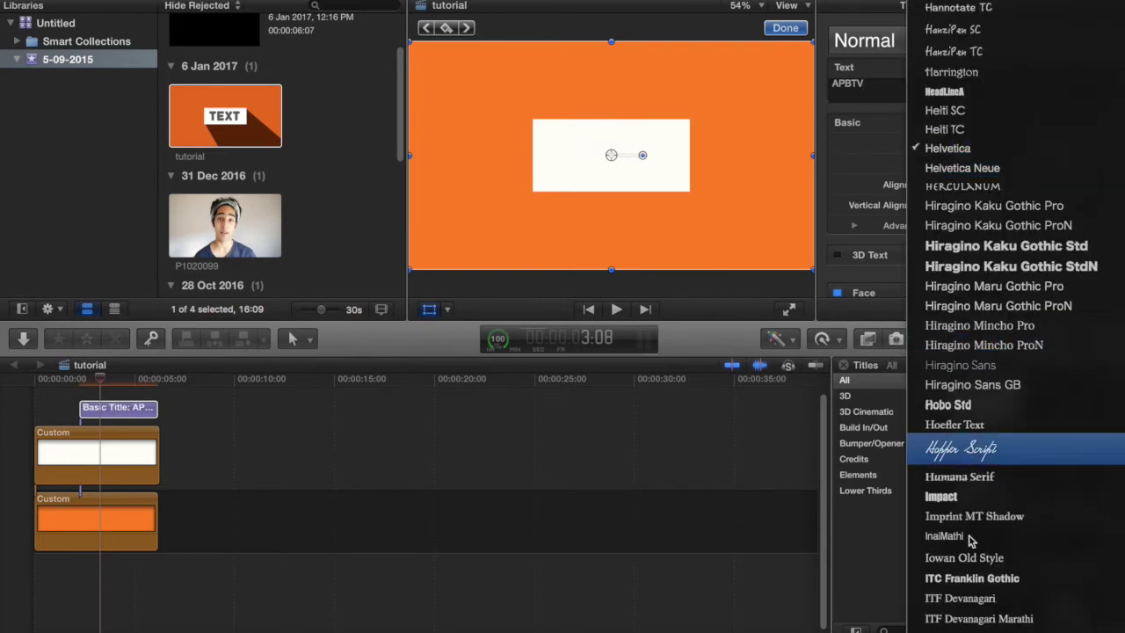
left_click(965, 618)
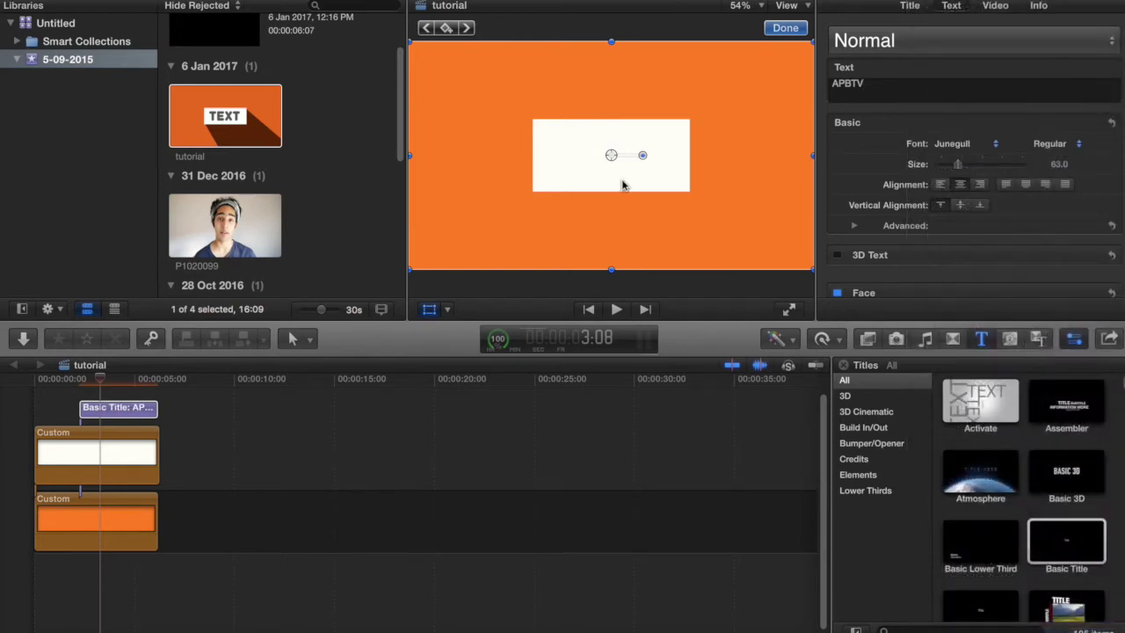
Darken the title by lowering its global exposure to -73% in the Color Board, then return to the title's text settings
left_click(792, 339)
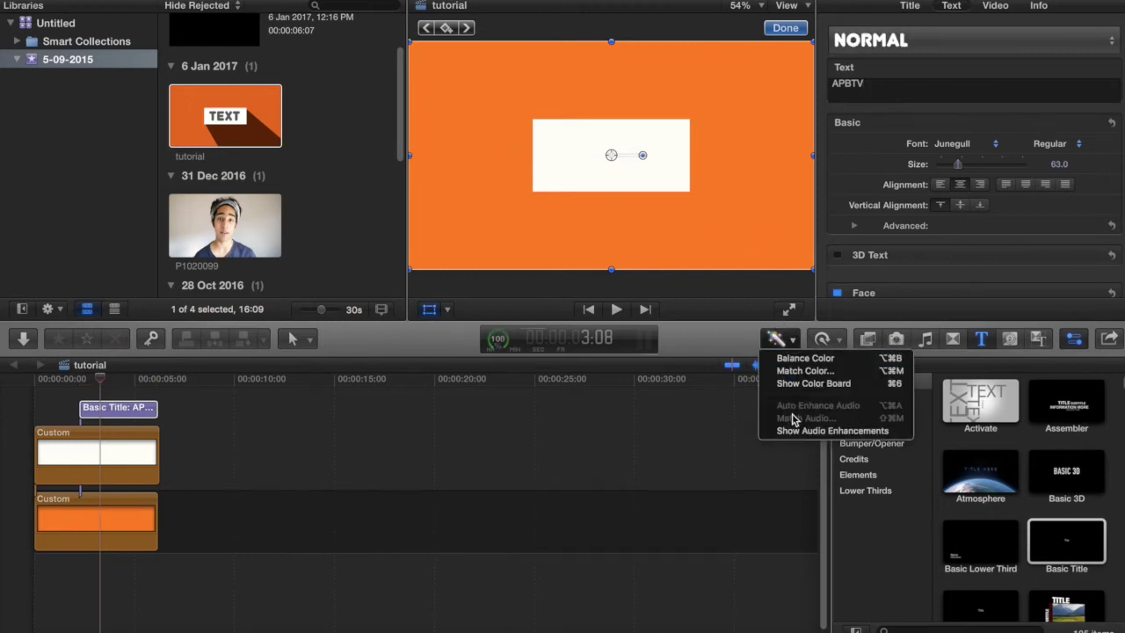
left_click(805, 384)
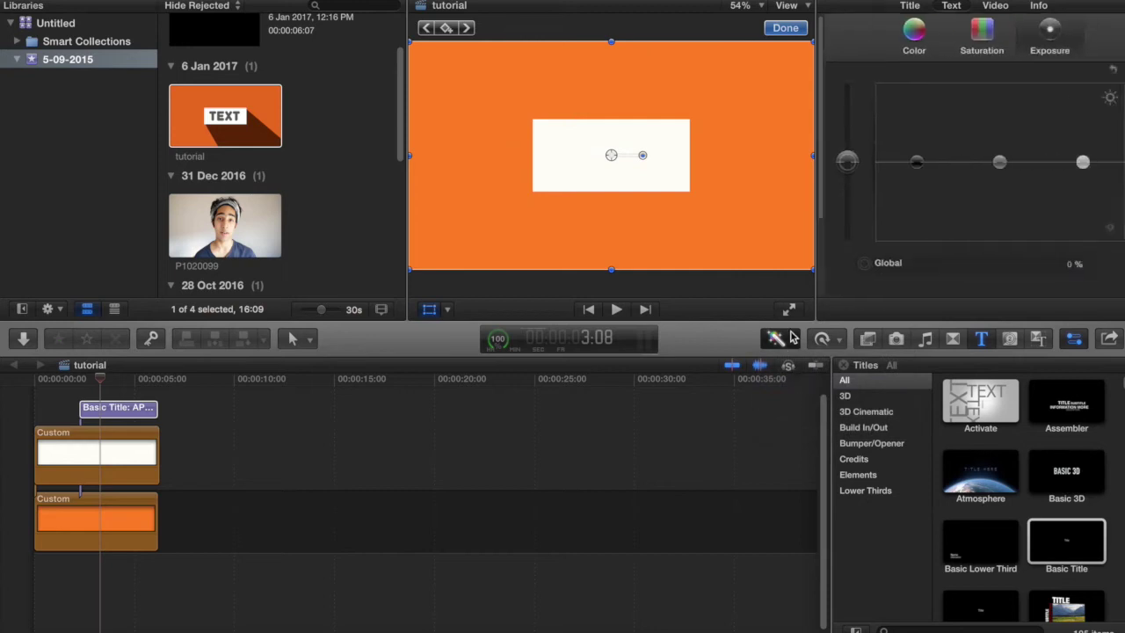
left_click_drag(842, 168, 839, 220)
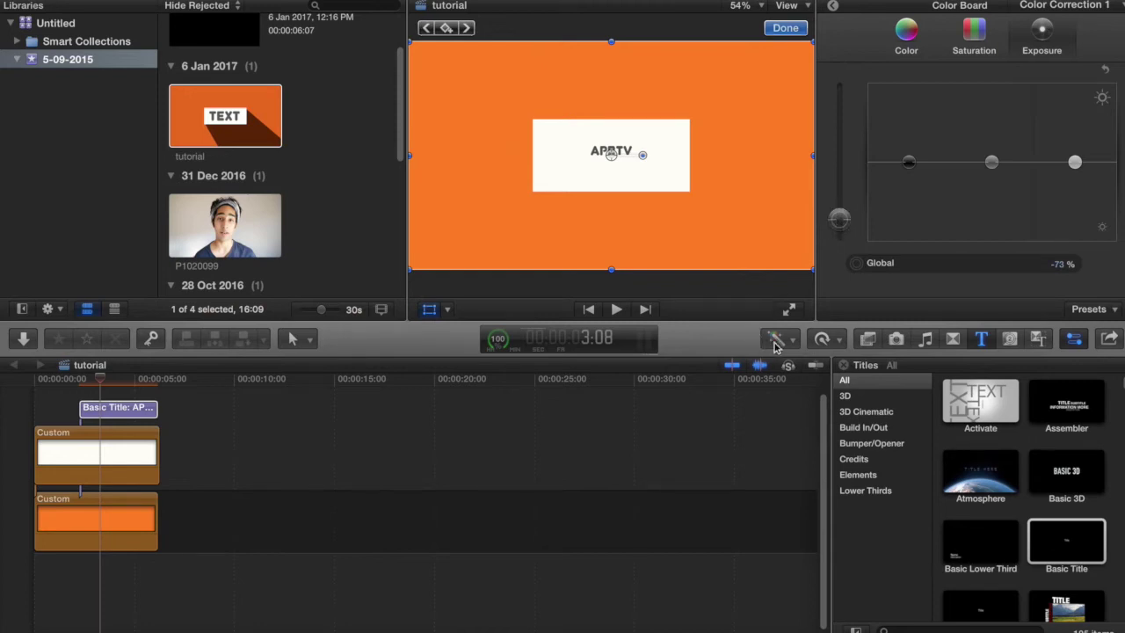
left_click(834, 9)
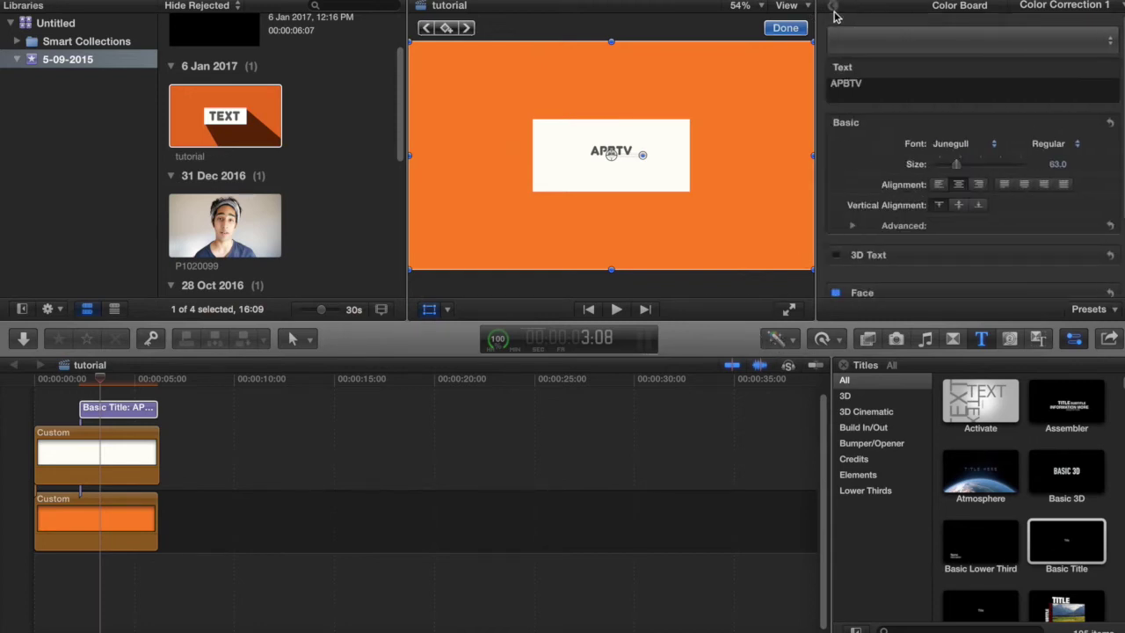
Set the title's size to 179, center it on the white rectangle, and slightly reduce the rectangle's height
left_click_drag(961, 165, 993, 165)
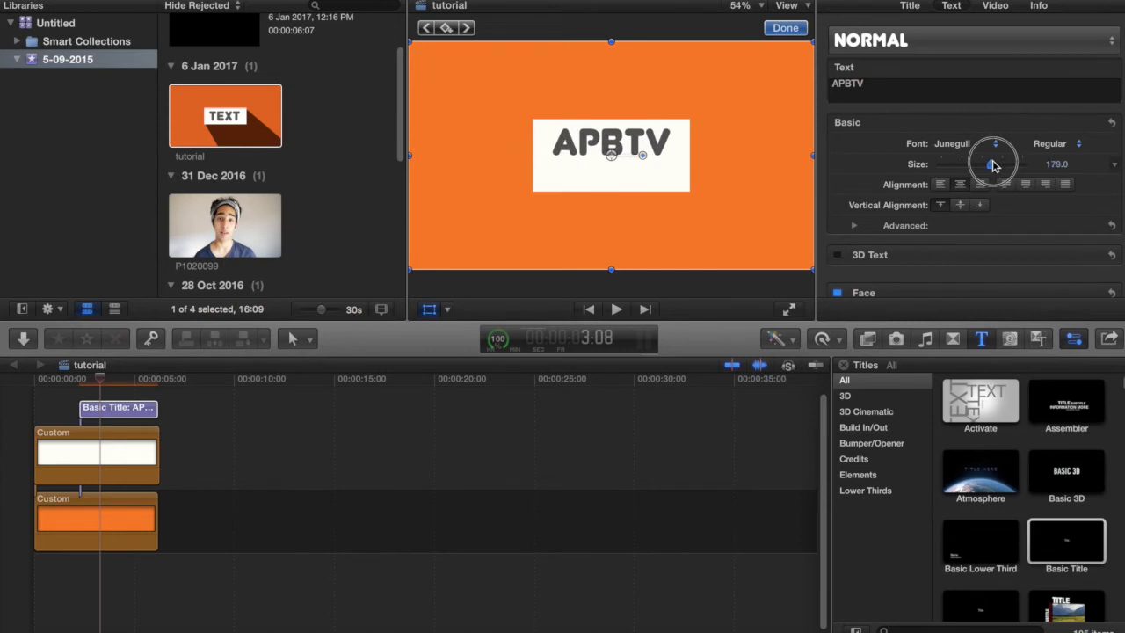
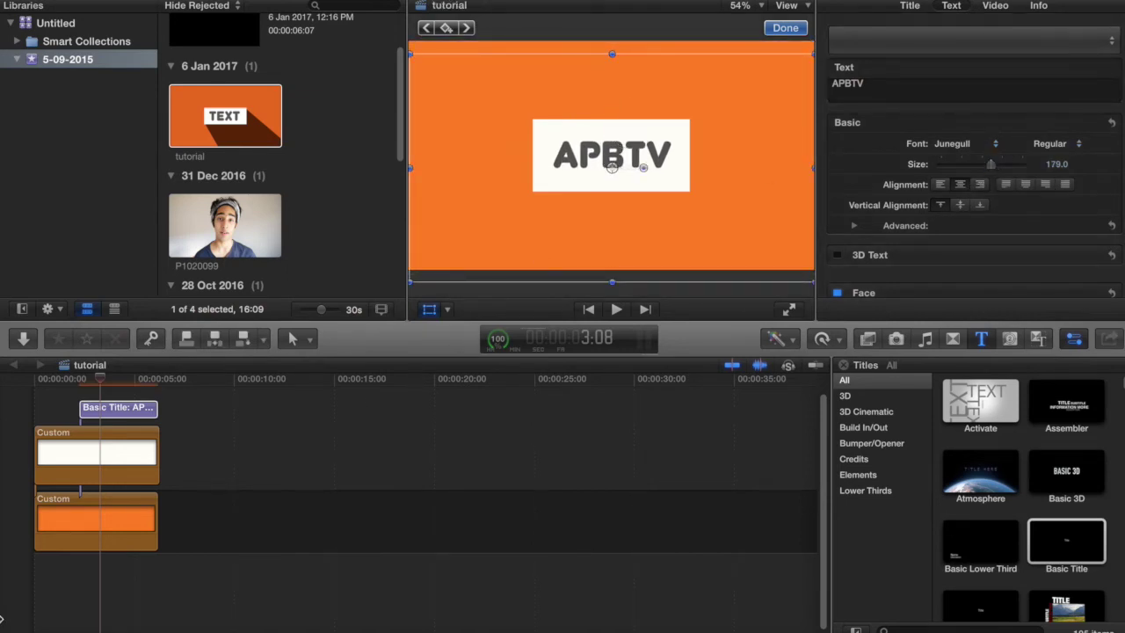
left_click(86, 453)
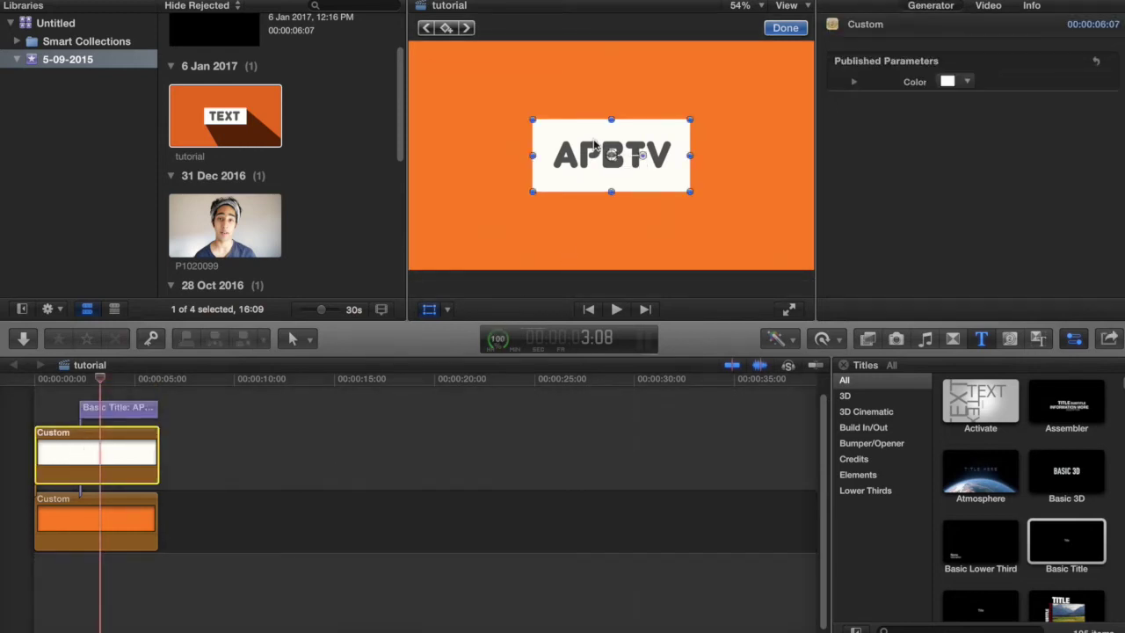
left_click_drag(613, 192, 613, 188)
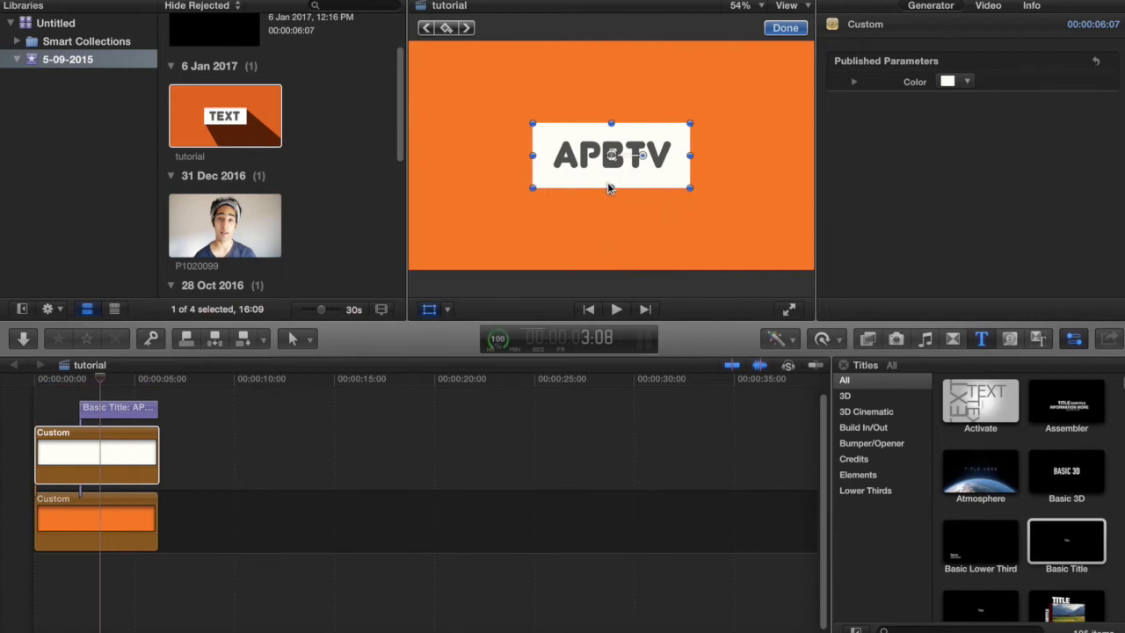
Play the animation from the start, and add a Distort keyframe to the white clip at about 1:03
left_click(38, 384)
key("space")
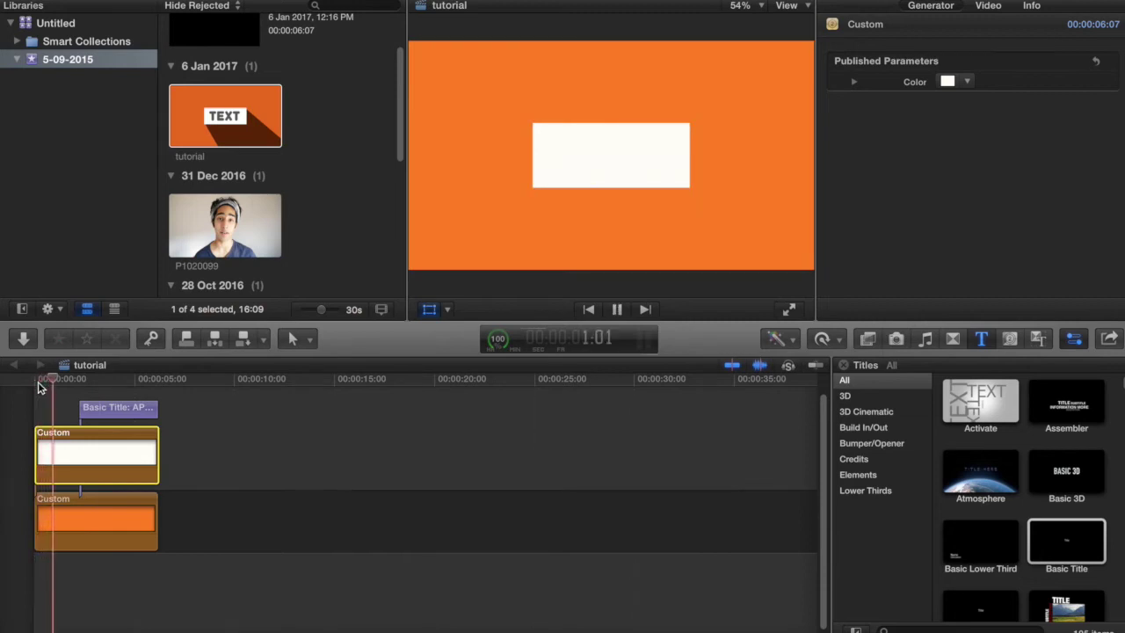
key("space")
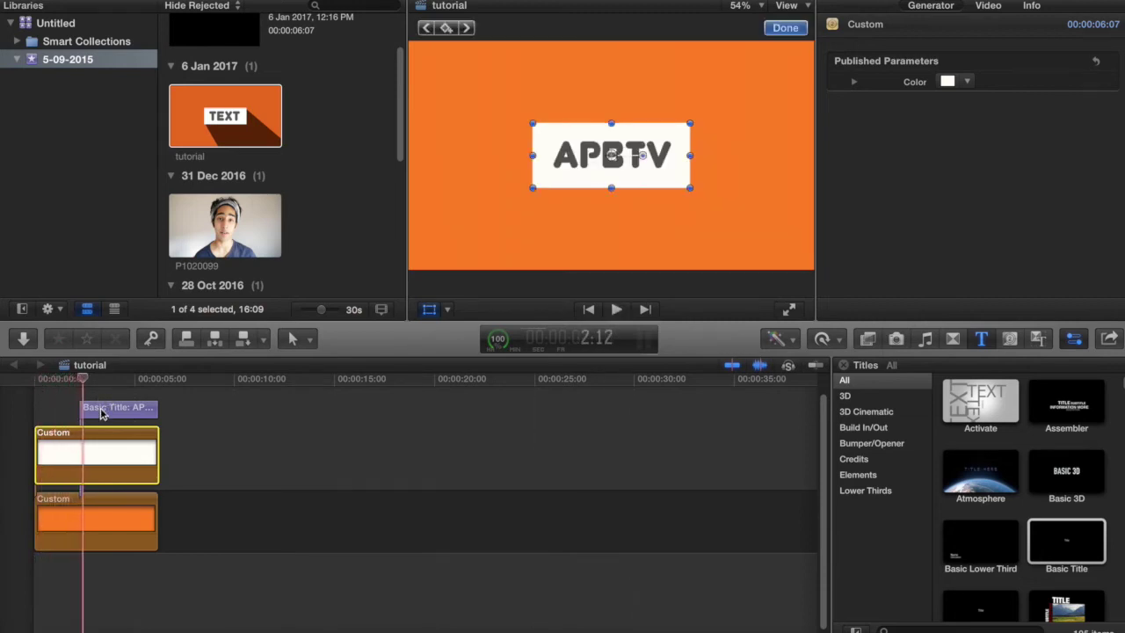
key("super+equal")
key("super+equal")
key("super+equal")
key("super+equal")
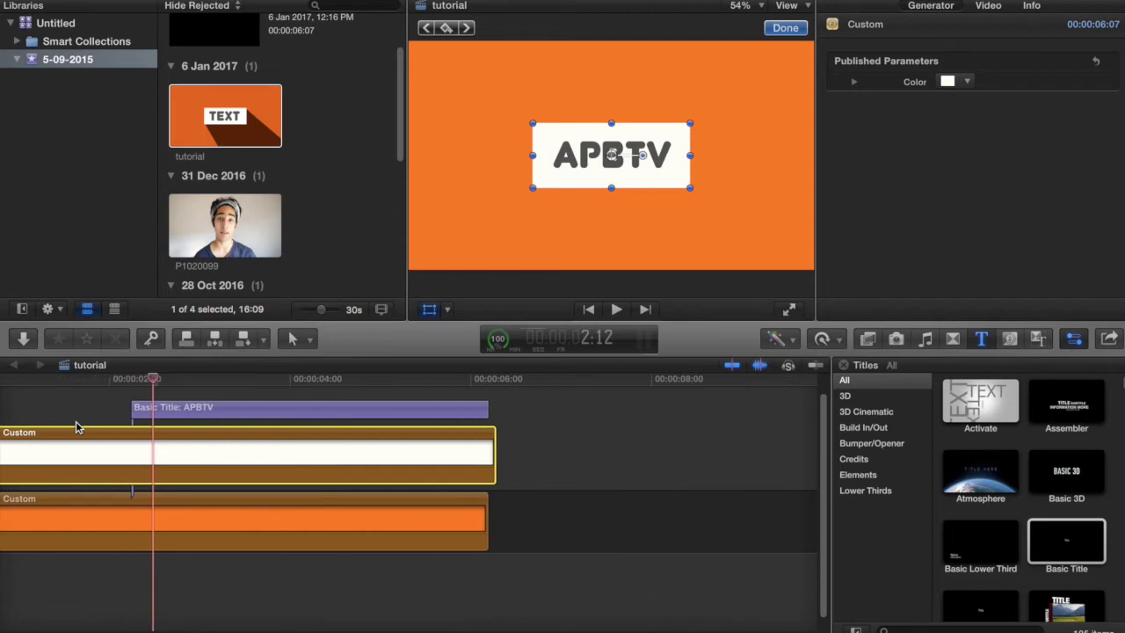
key("a")
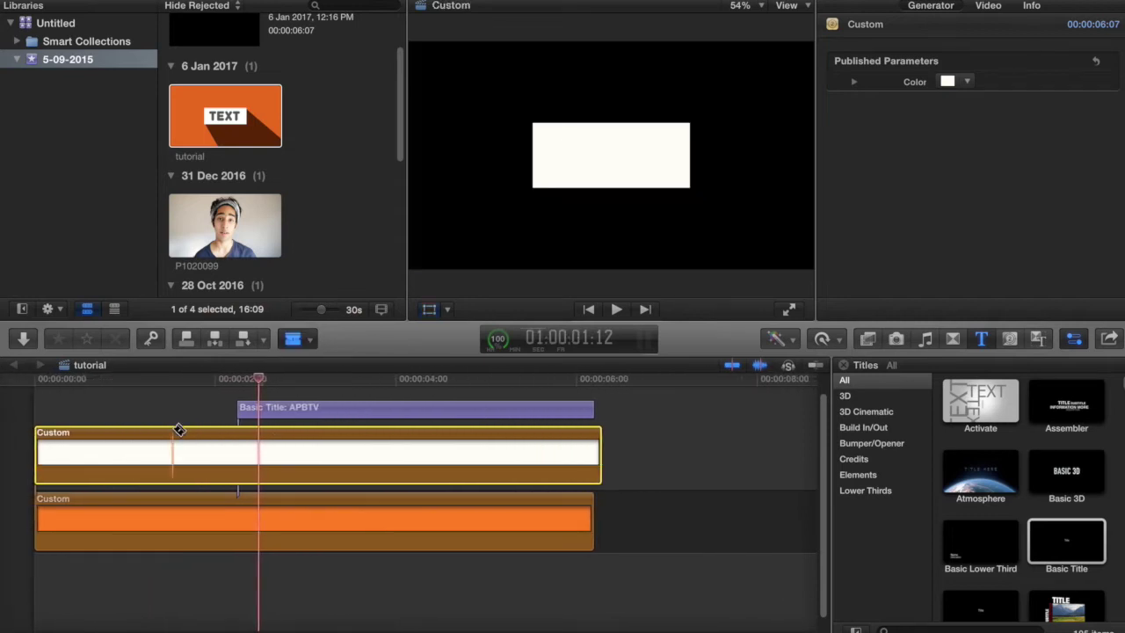
left_click(35, 382)
left_click_drag(35, 383, 138, 384)
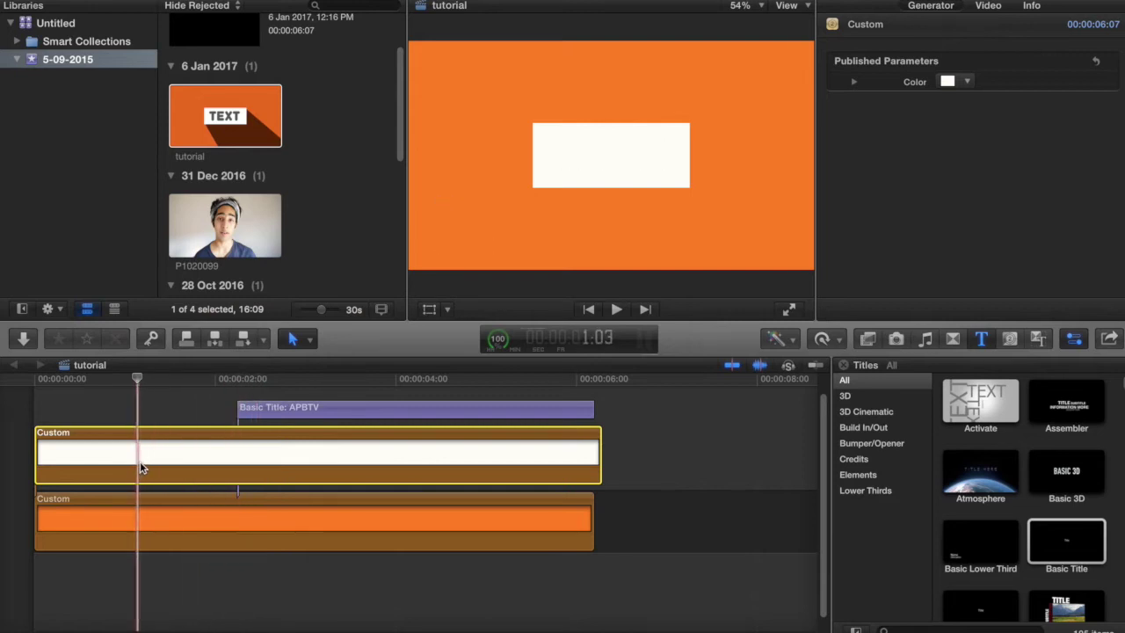
left_click(446, 309)
left_click(466, 369)
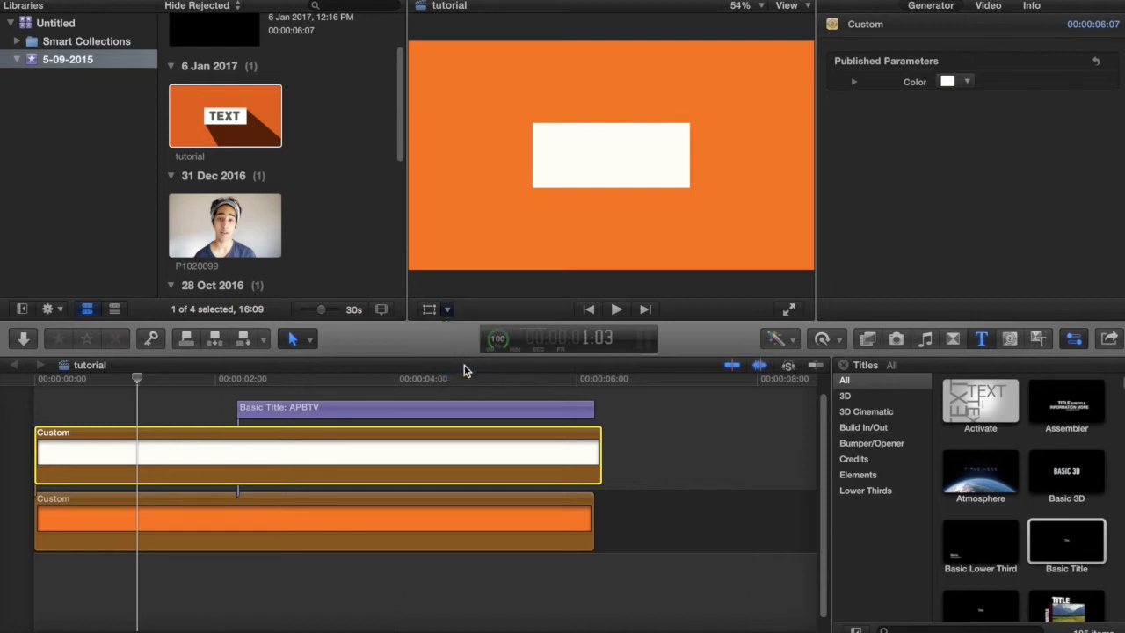
left_click(447, 28)
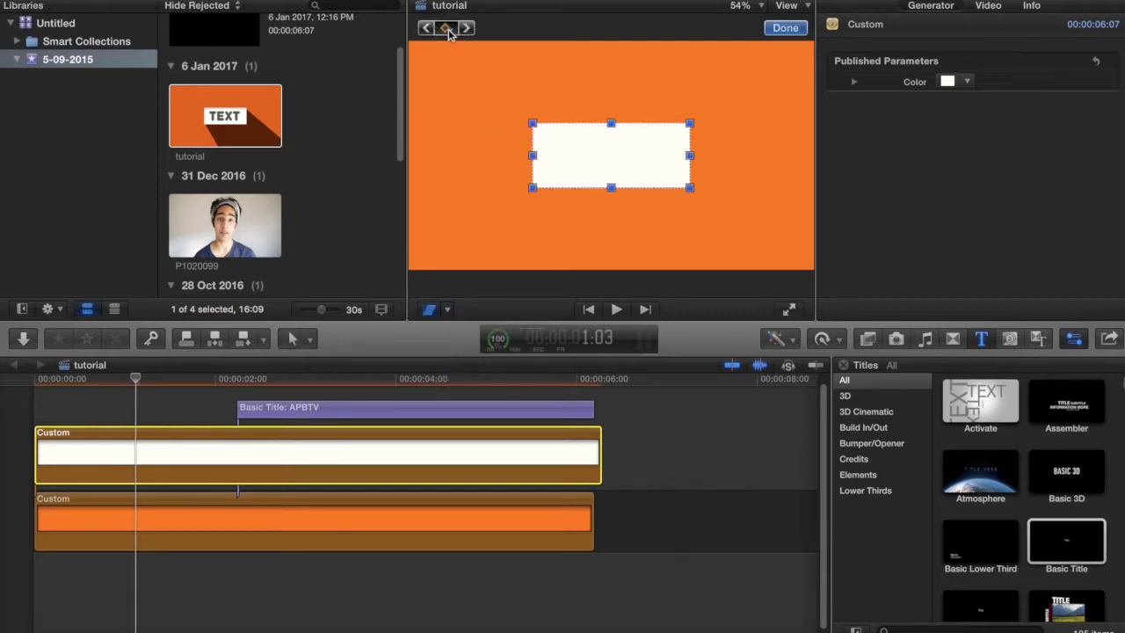
At the white clip's start, collapse the rectangle's four corners into a tiny shape near the frame's center, and play back the animation
left_click(35, 386)
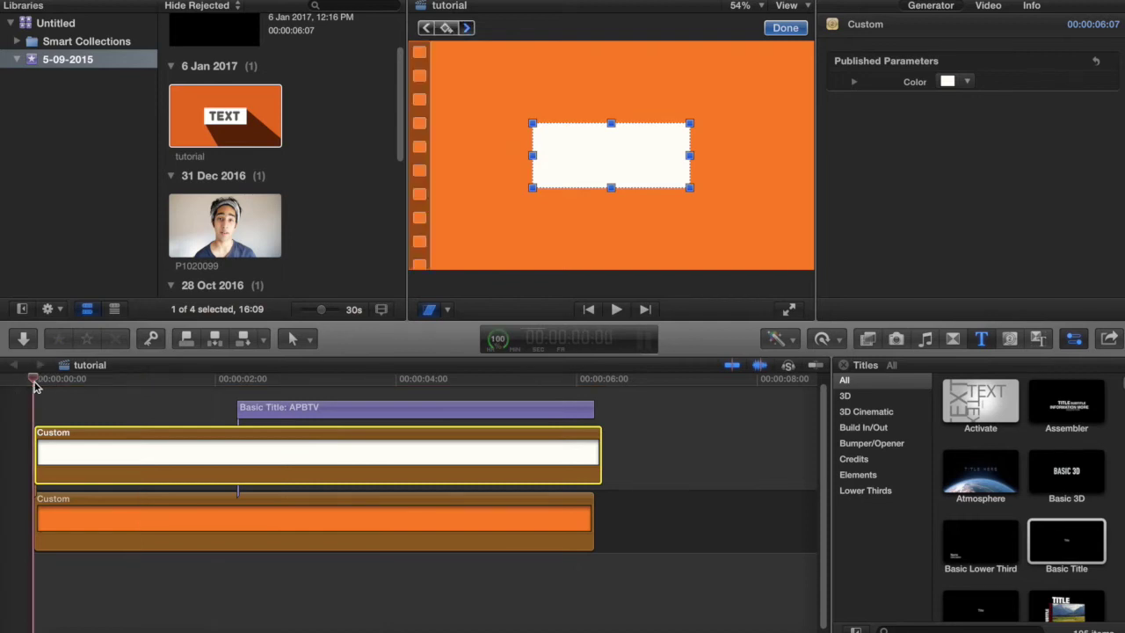
left_click_drag(536, 189, 605, 157)
left_click_drag(539, 128, 613, 148)
left_click_drag(690, 127, 613, 131)
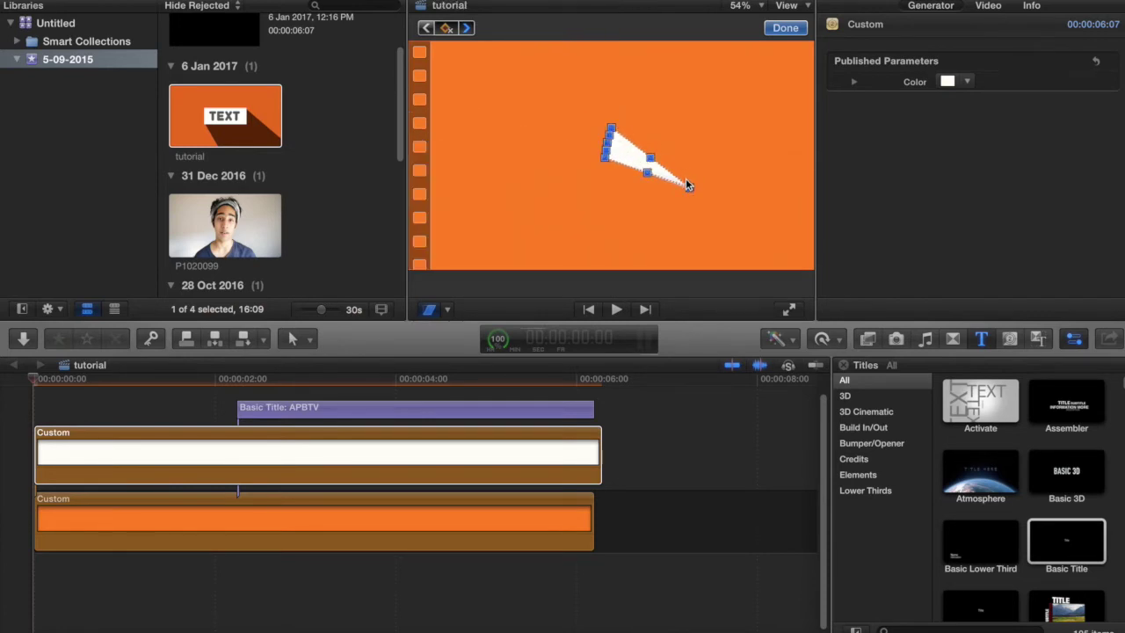
left_click_drag(691, 190, 620, 146)
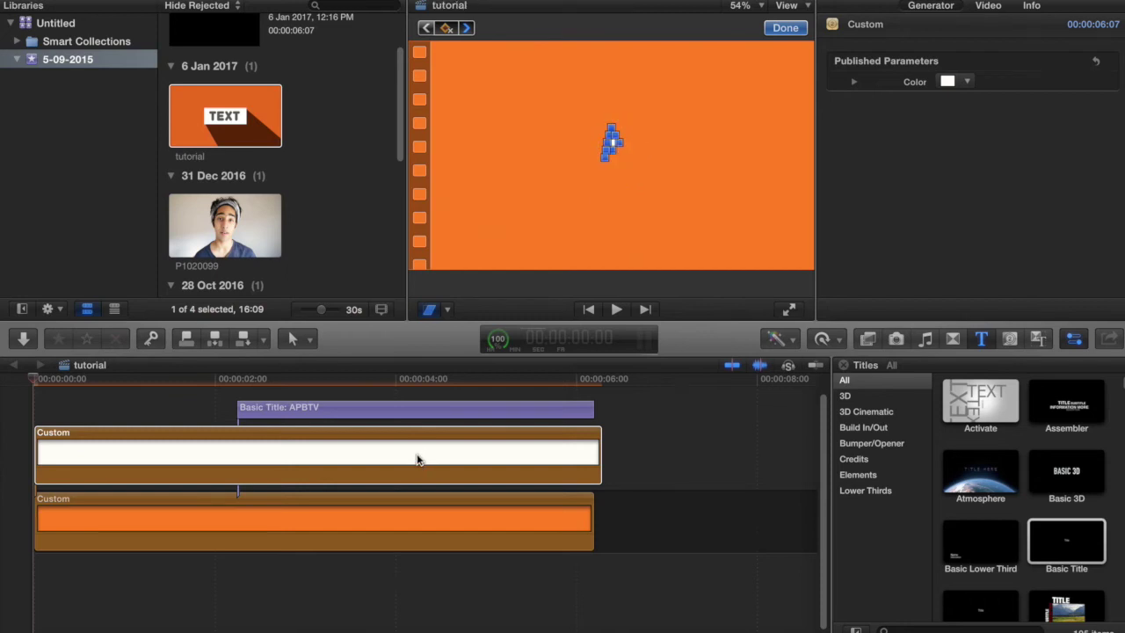
left_click(782, 29)
left_click(19, 395)
key("space")
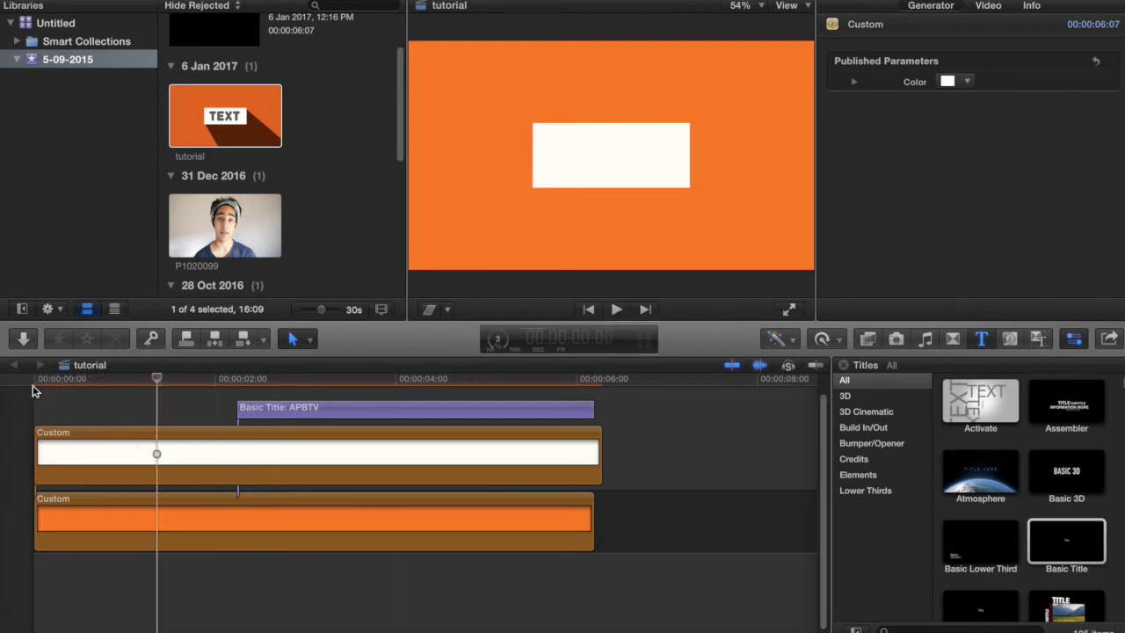
left_click(32, 392)
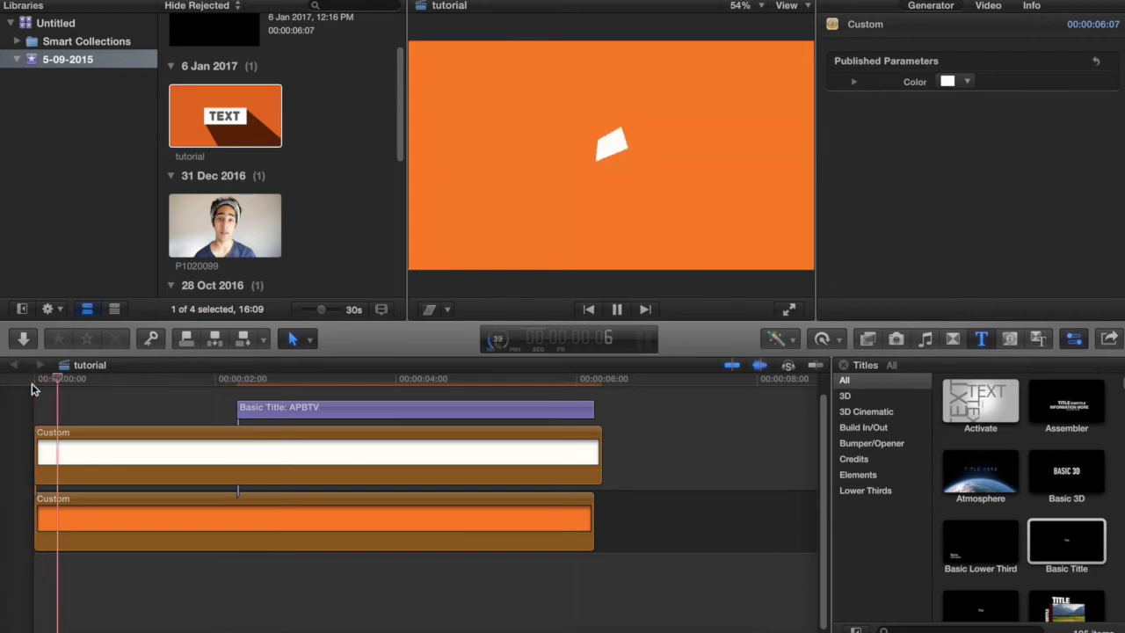
Place a Custom generator between the white and orange clips, starting at the beginning of the timeline
type("611")
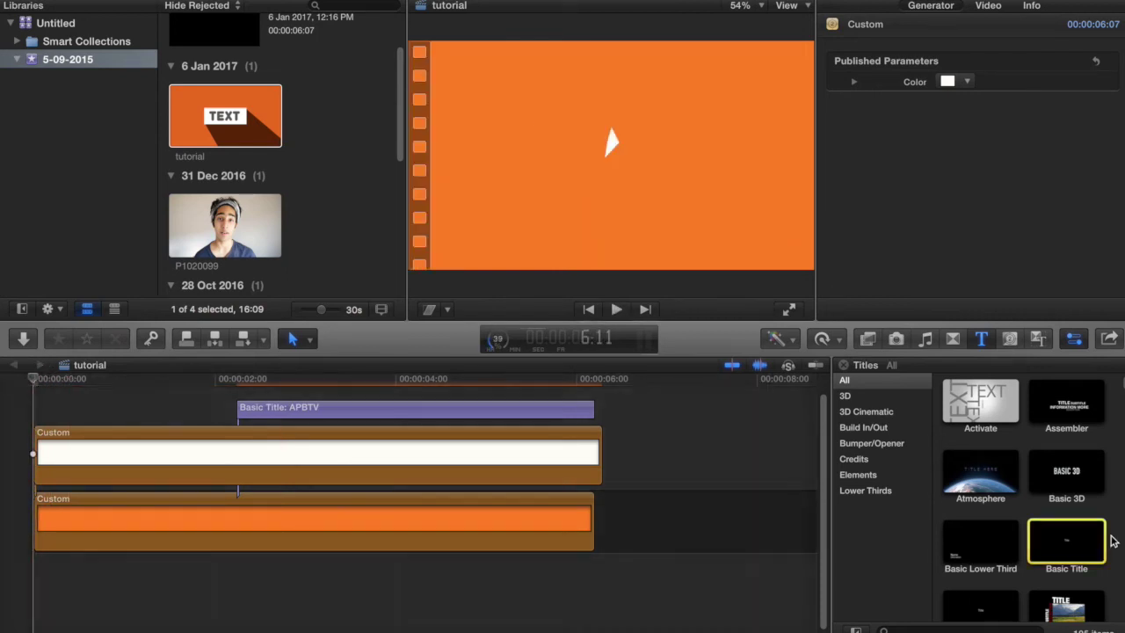
key("alt+super+1")
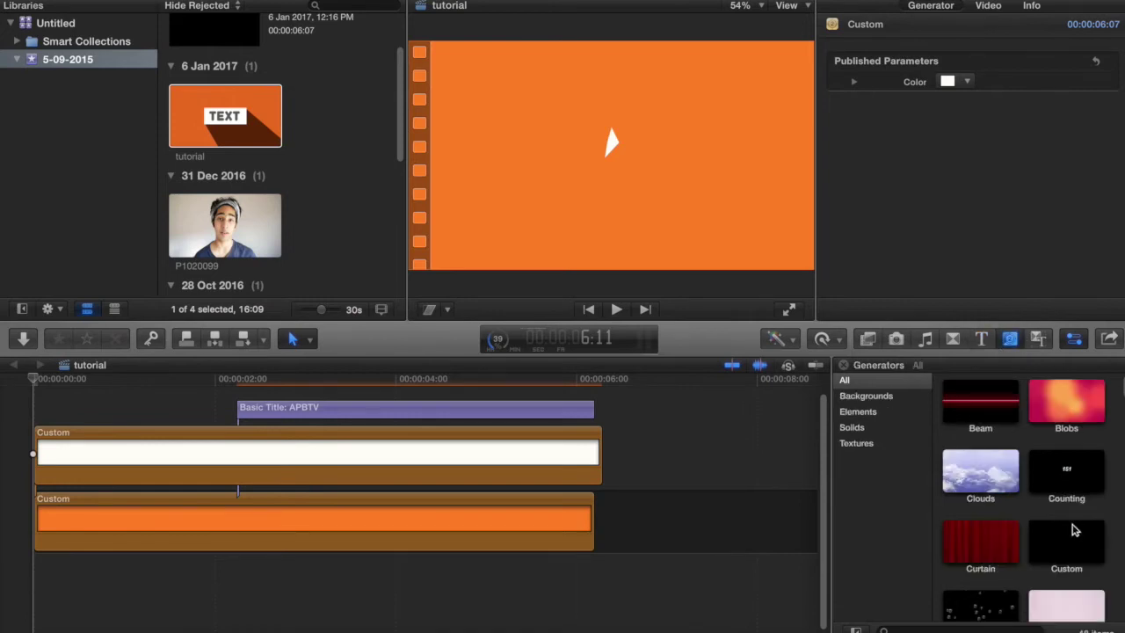
left_click_drag(1068, 543, 24, 465)
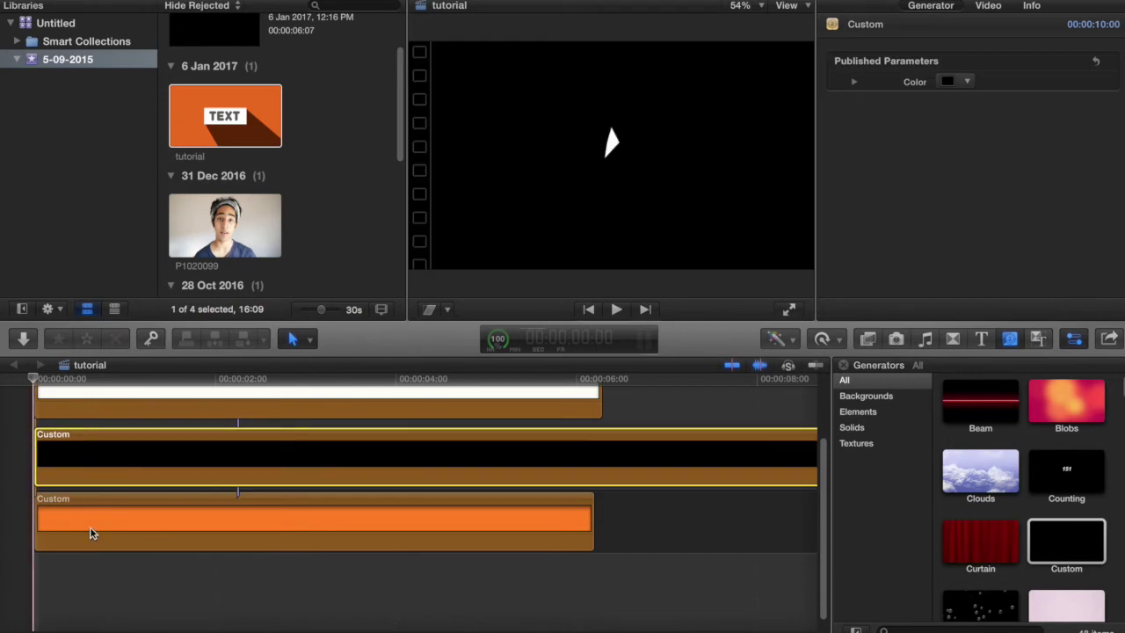
Cut the black generator near the end of the neighbouring clips and delete the excess part
key("b")
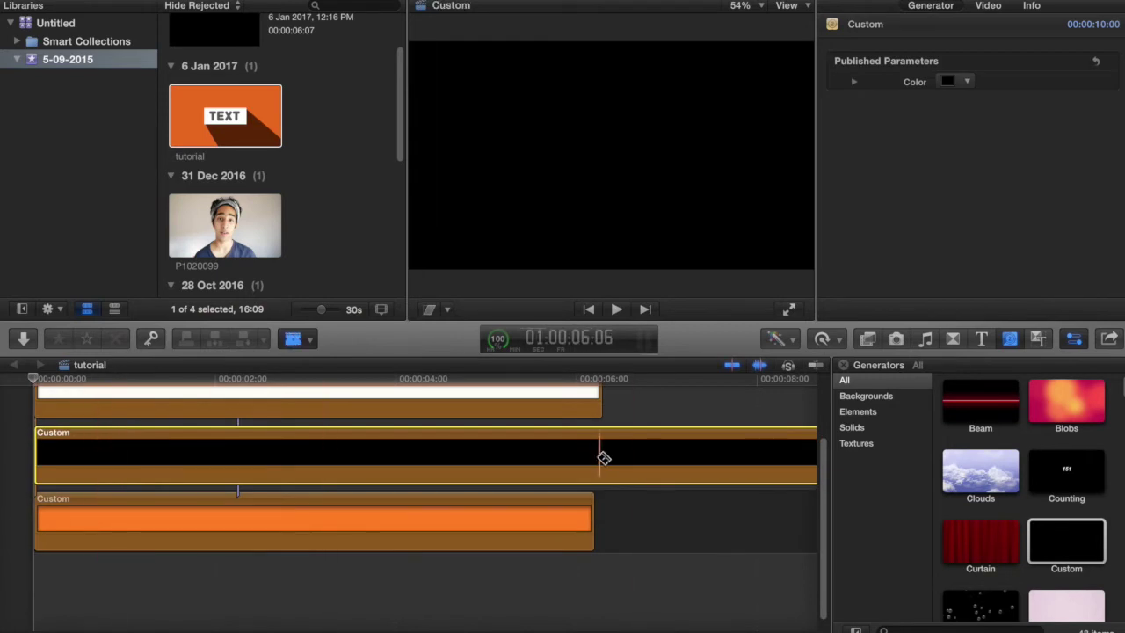
left_click(602, 457)
key("a")
left_click(626, 475)
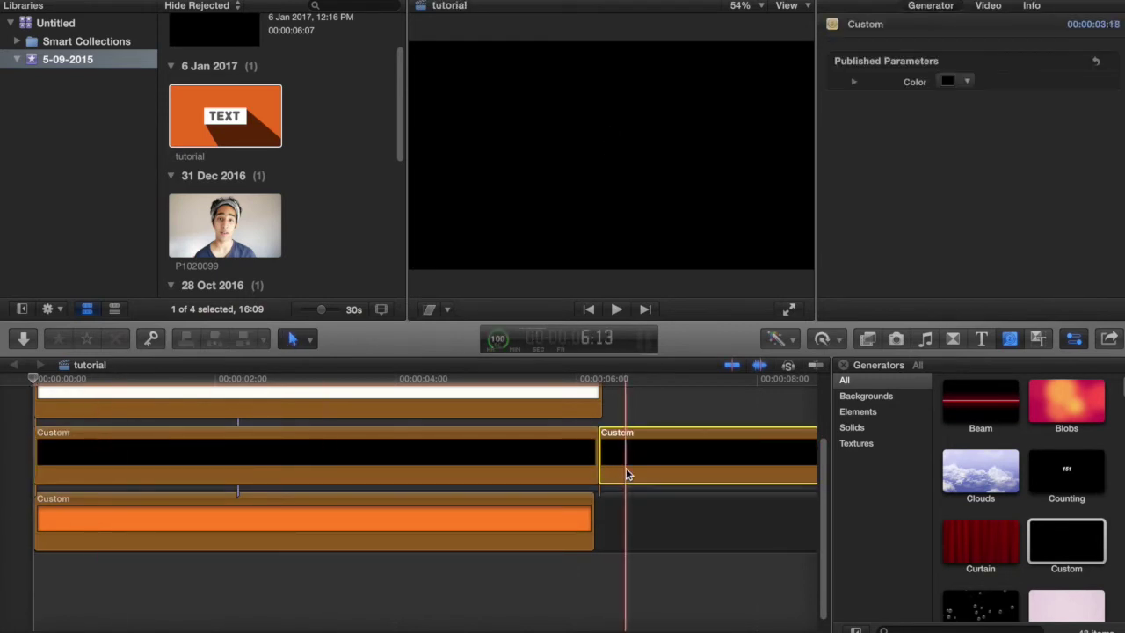
key("Delete")
scroll(336, 422, "up", 2)
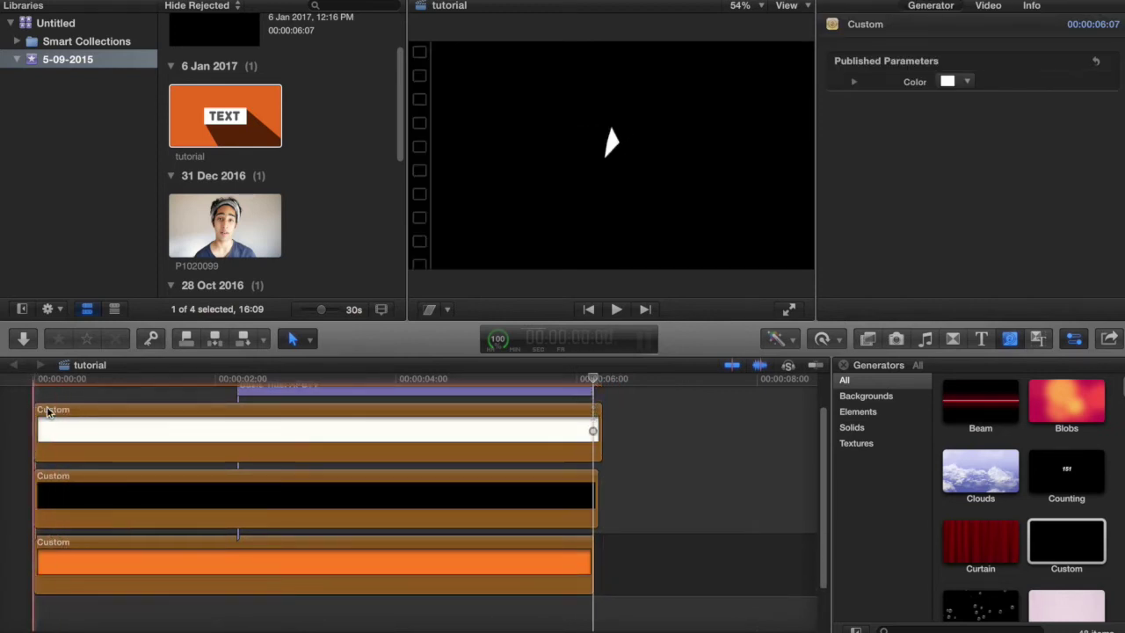
Scale the black generator down slightly with Transform so an orange border shows around it
left_click_drag(134, 433, 102, 437)
left_click(95, 487)
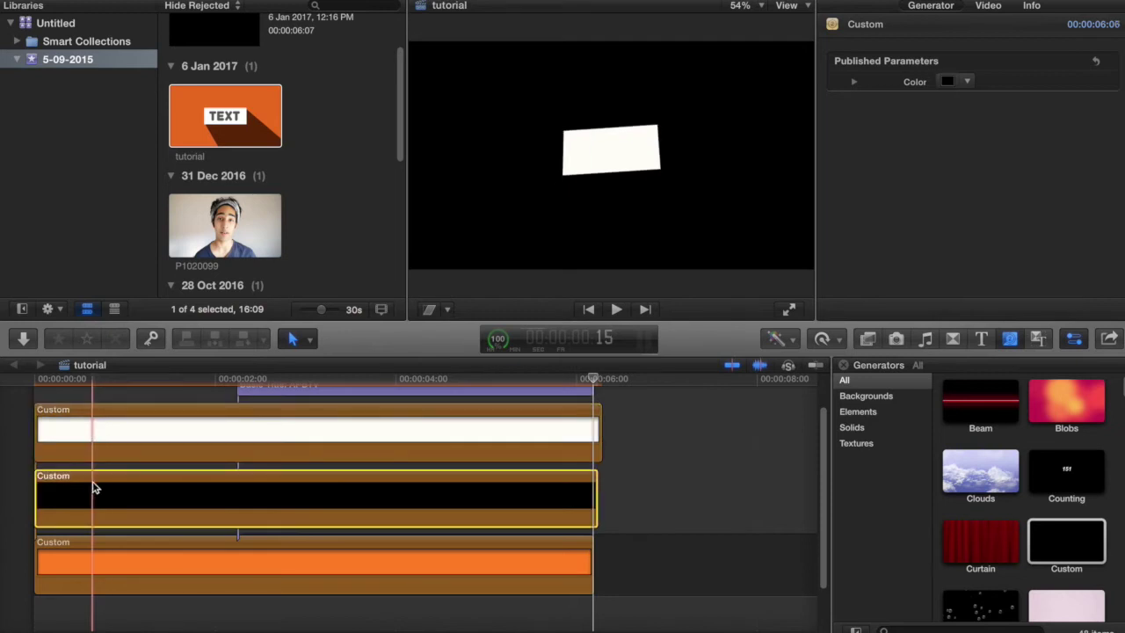
left_click(283, 382)
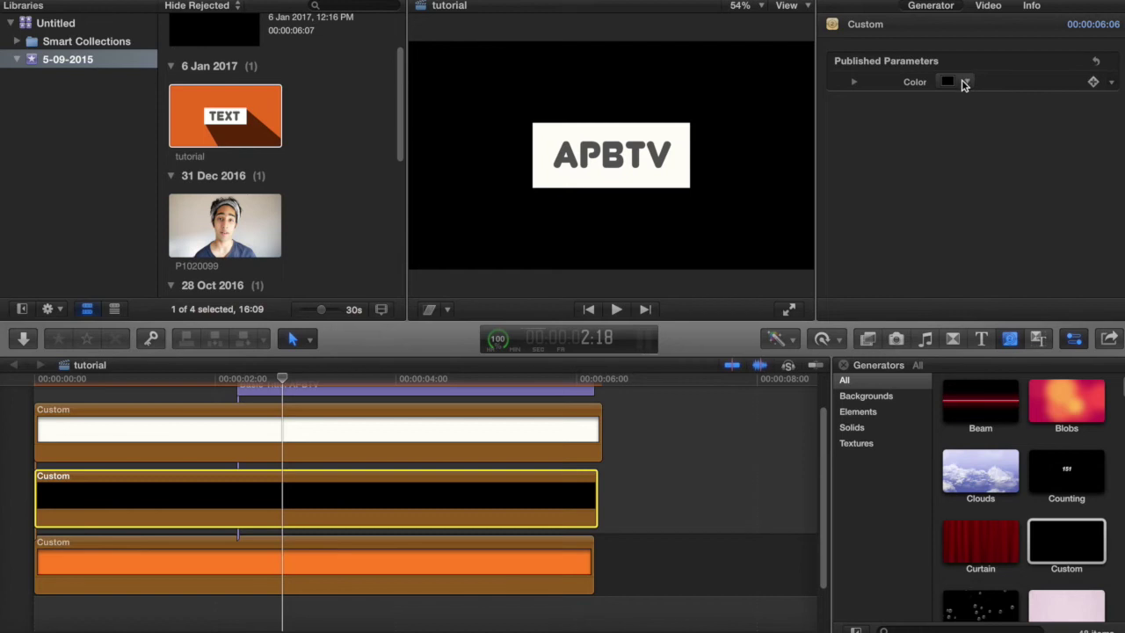
left_click(446, 309)
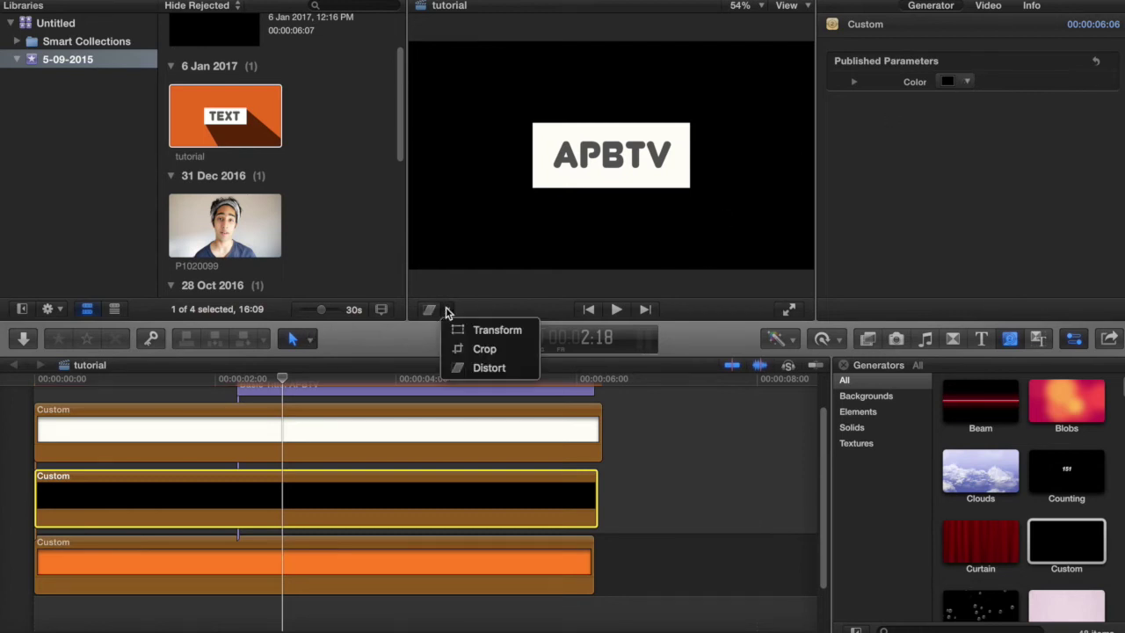
left_click(445, 327)
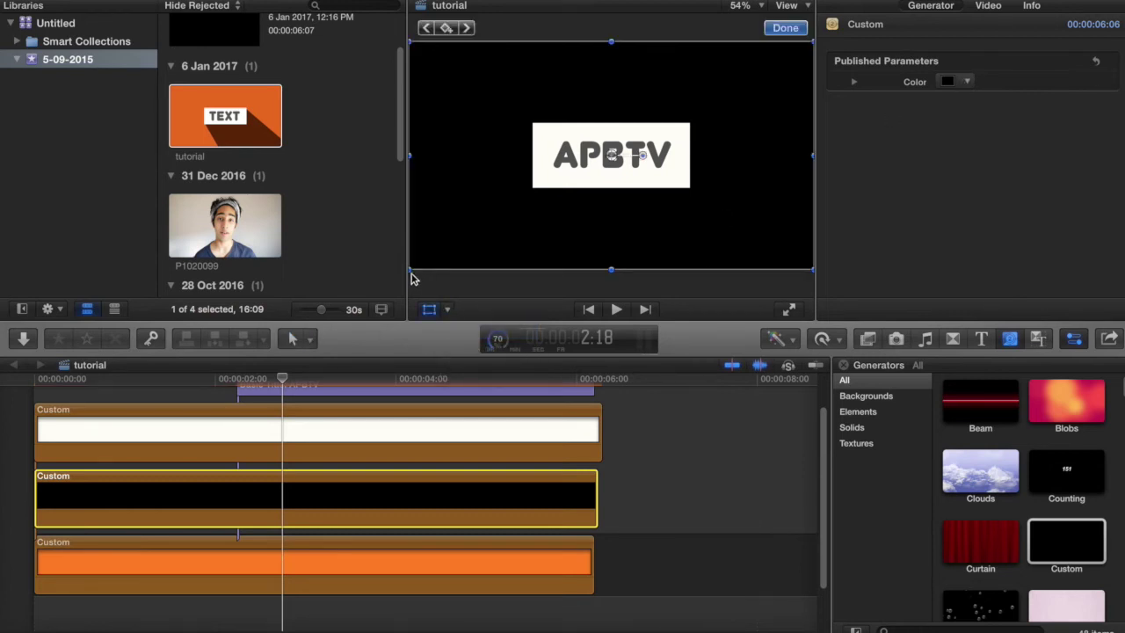
left_click_drag(411, 272, 450, 264)
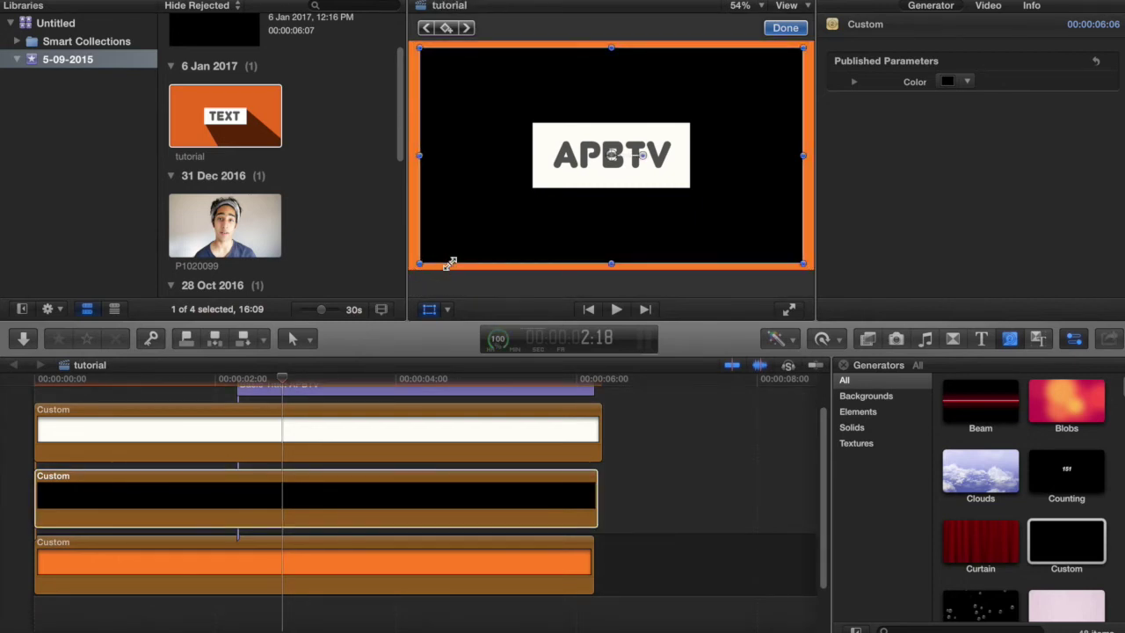
Keyframe Distort at the black clip's start, shaping it as a shadow from the tiny white shape past the frame's lower-right edge
left_click(37, 391)
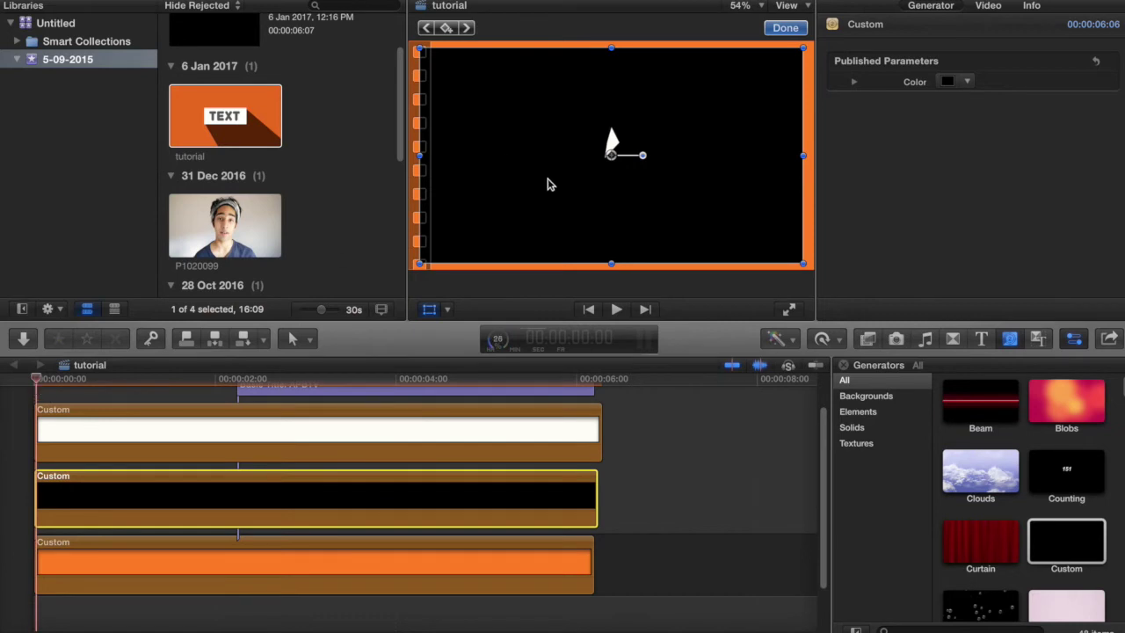
left_click(447, 309)
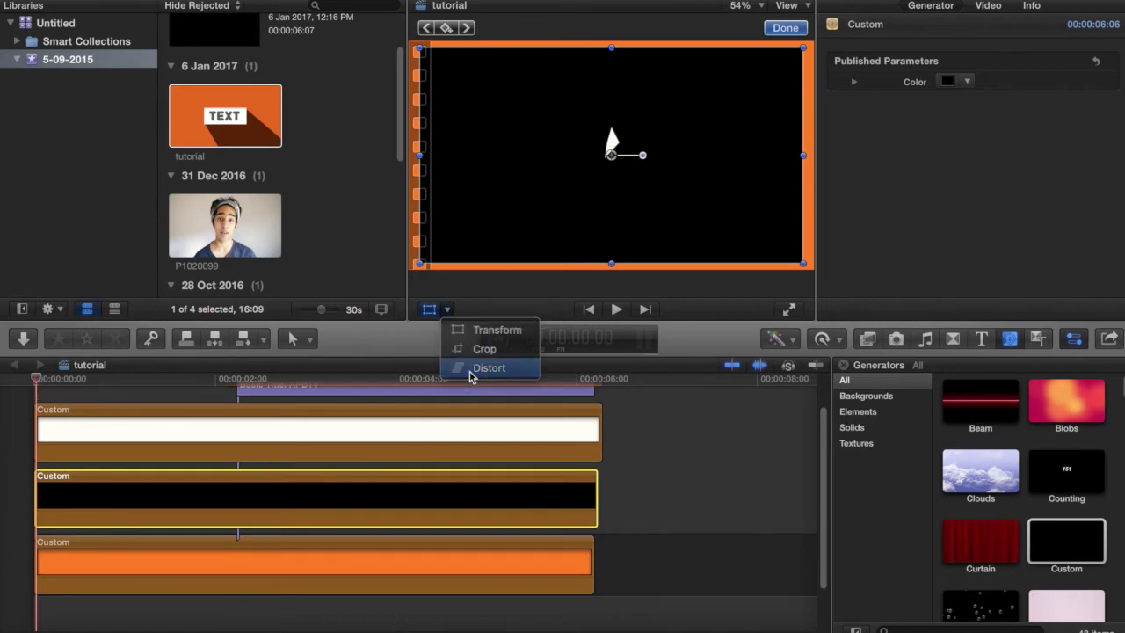
left_click(471, 368)
left_click_drag(420, 51, 604, 146)
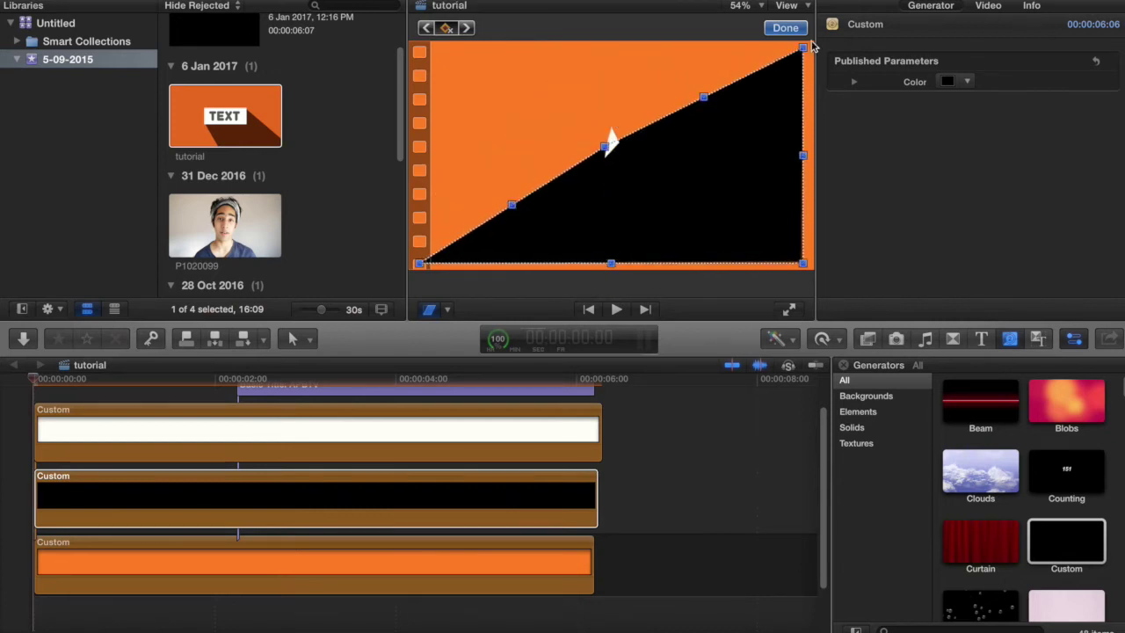
left_click_drag(805, 48, 621, 141)
left_click_drag(420, 263, 678, 314)
mouse_move(804, 271)
left_mouse_down()
mouse_move(800, 252)
mouse_move(809, 283)
left_mouse_up()
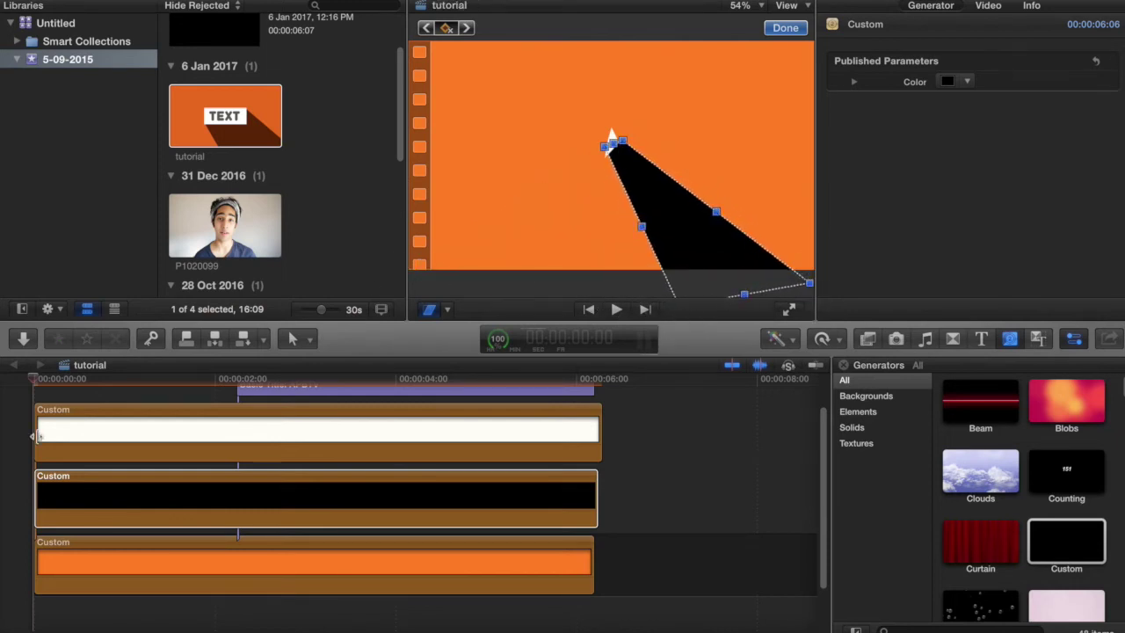
Keyframe the black shadow's Distort at frame 2, aligning its two near corners with the white shape's upper and lower tips
left_click(32, 389)
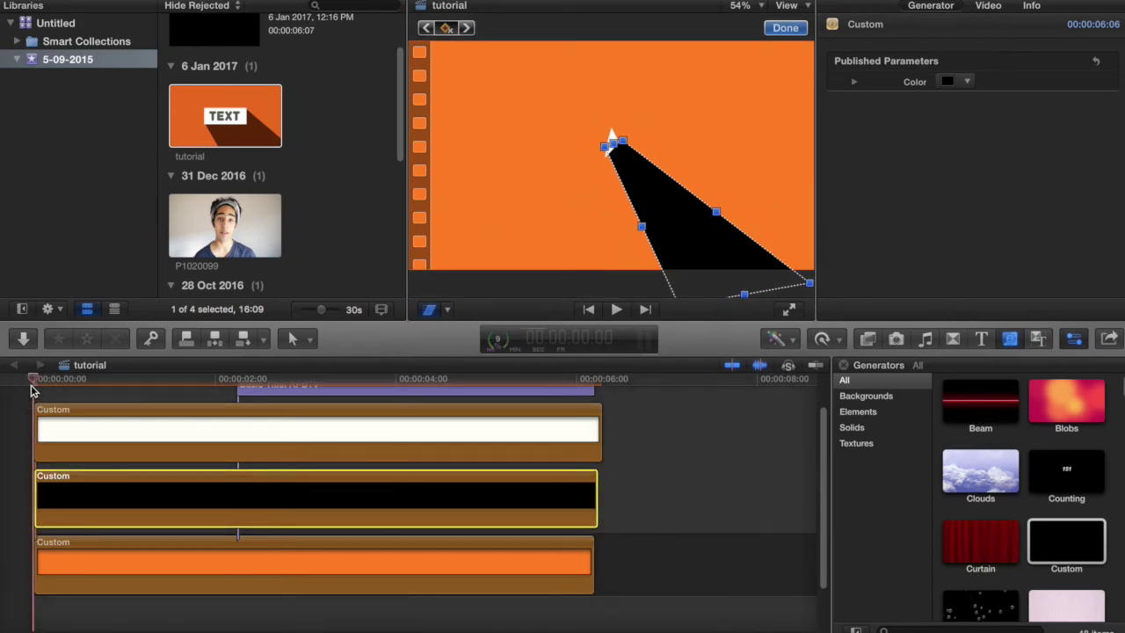
key("space")
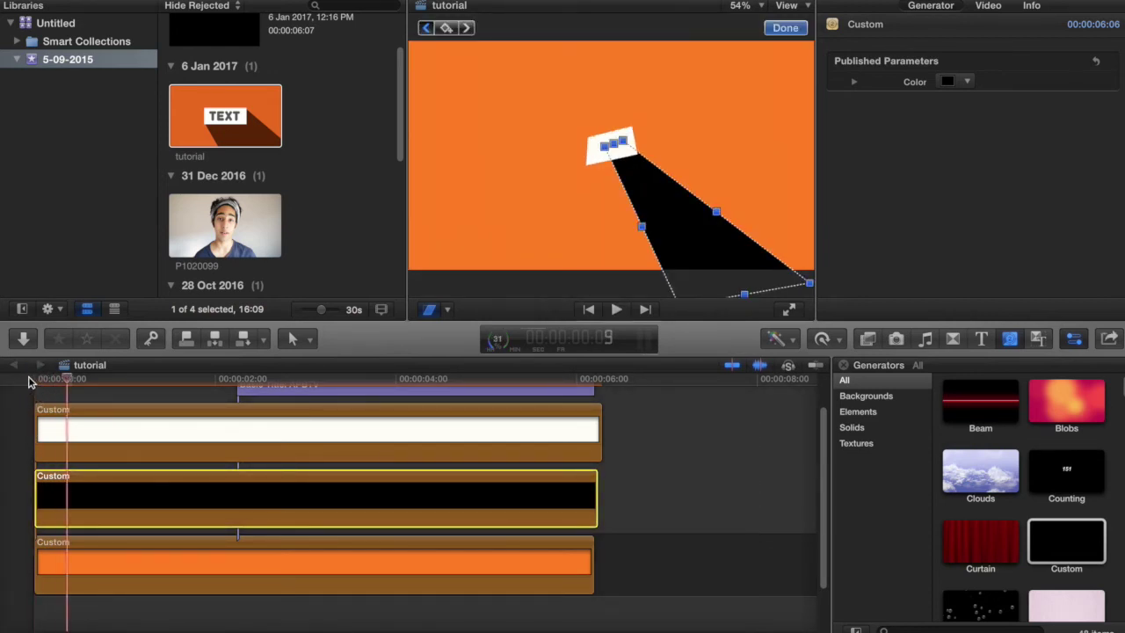
left_click(31, 382)
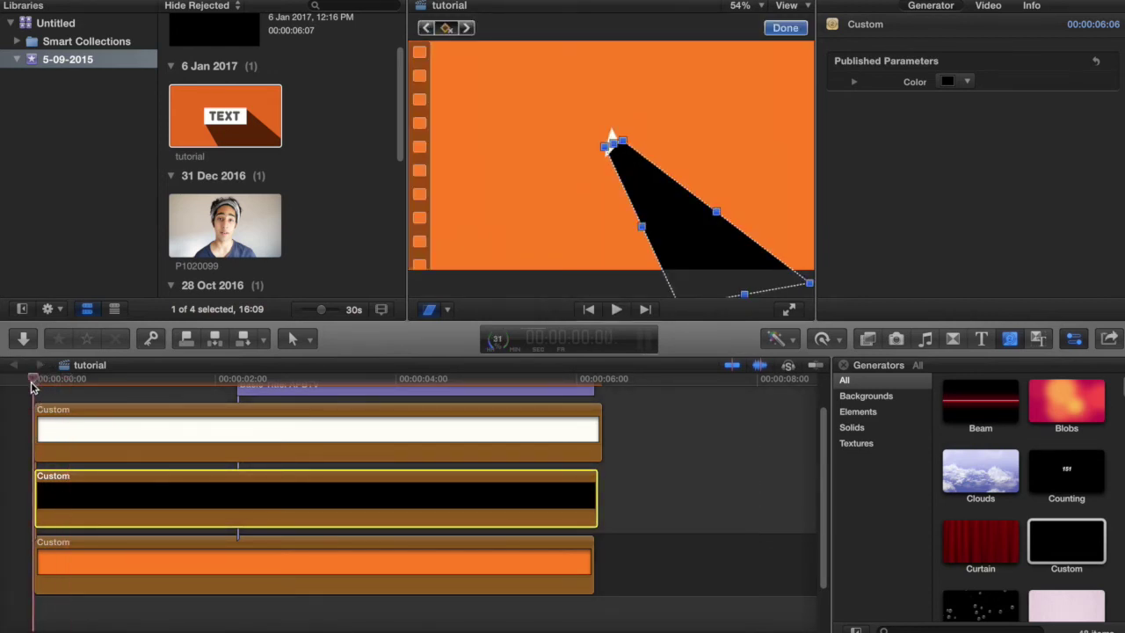
left_click(754, 7)
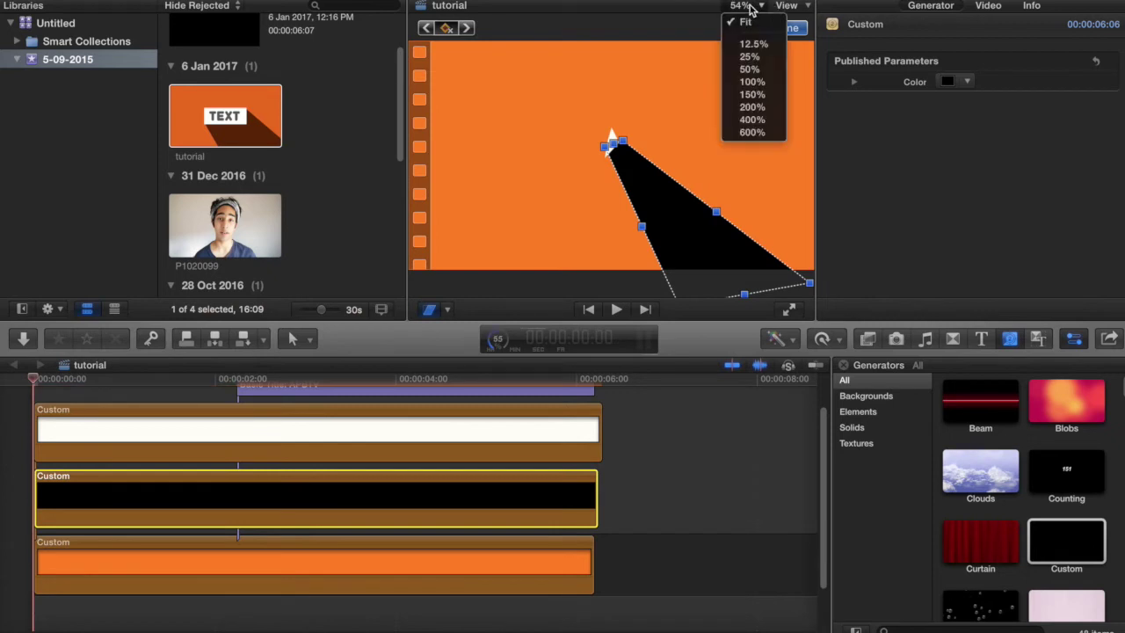
left_click(747, 94)
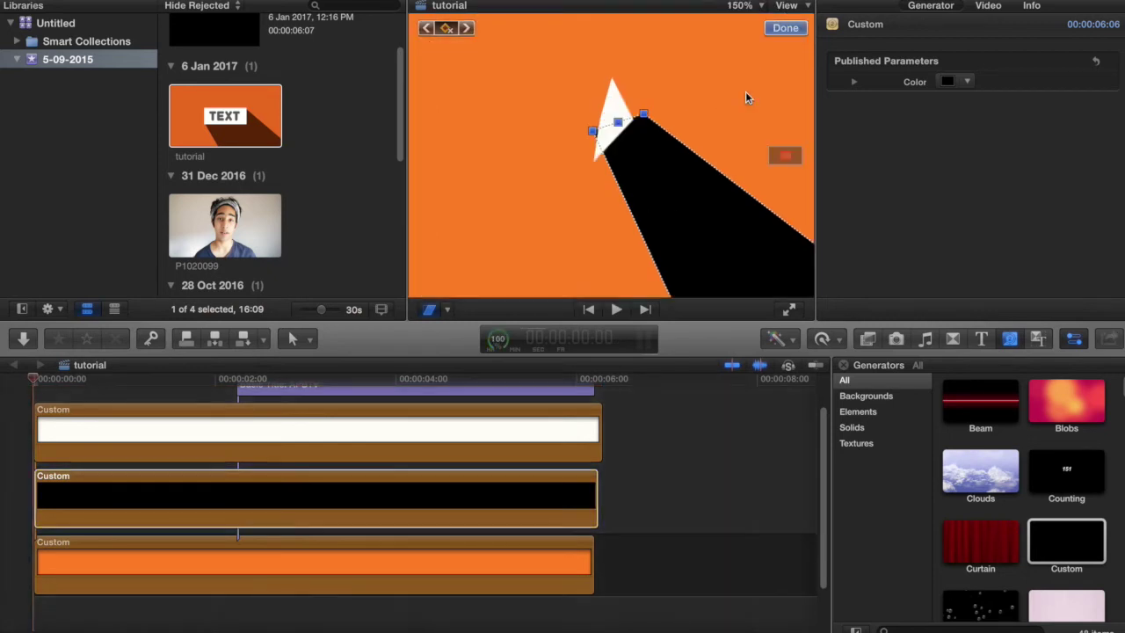
key("space")
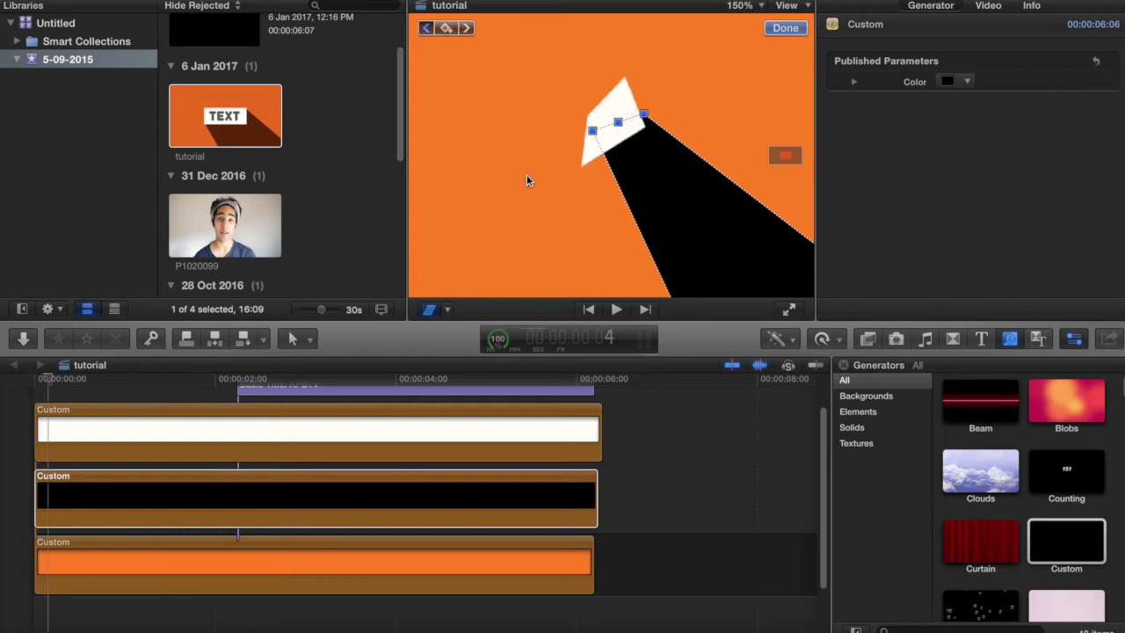
key("Left")
key("Left")
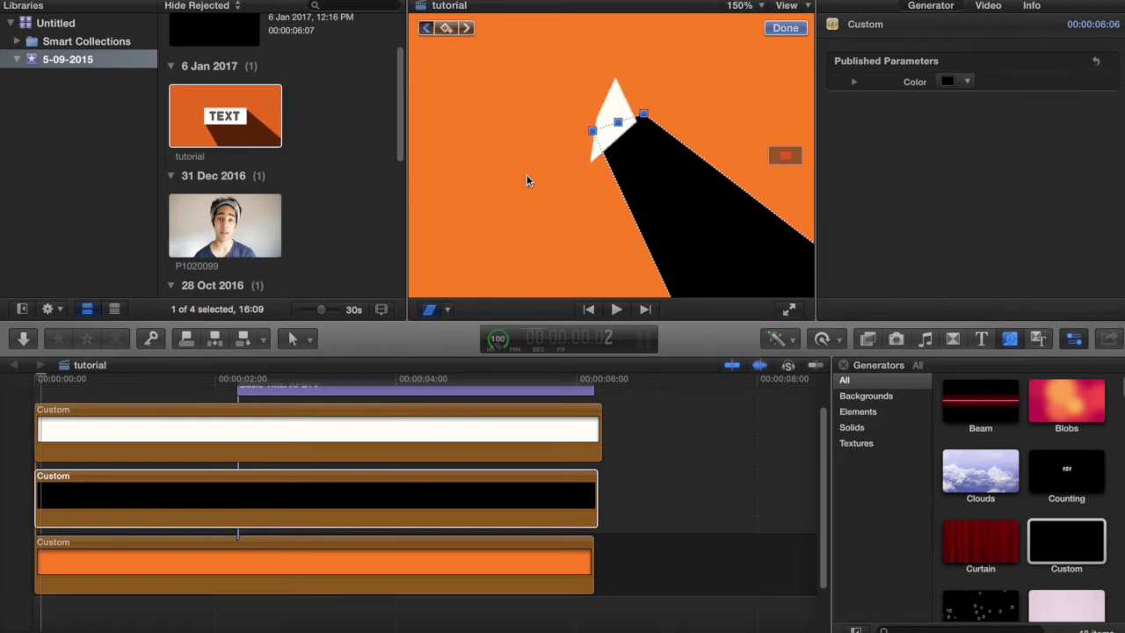
left_click_drag(593, 131, 596, 168)
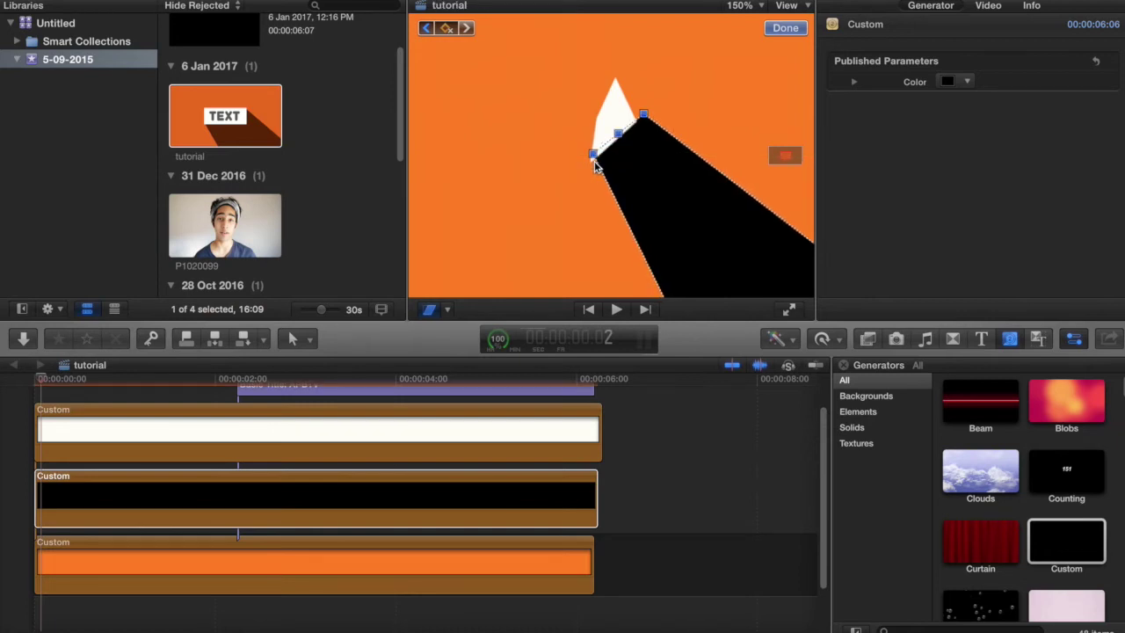
left_click_drag(644, 120, 619, 90)
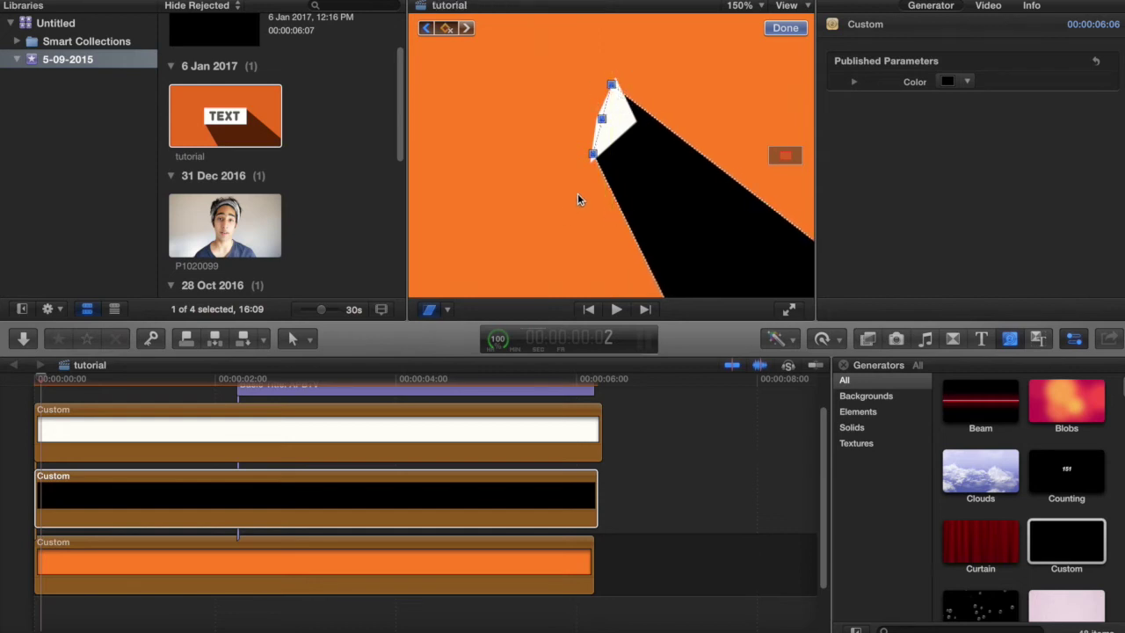
left_click_drag(595, 159, 596, 167)
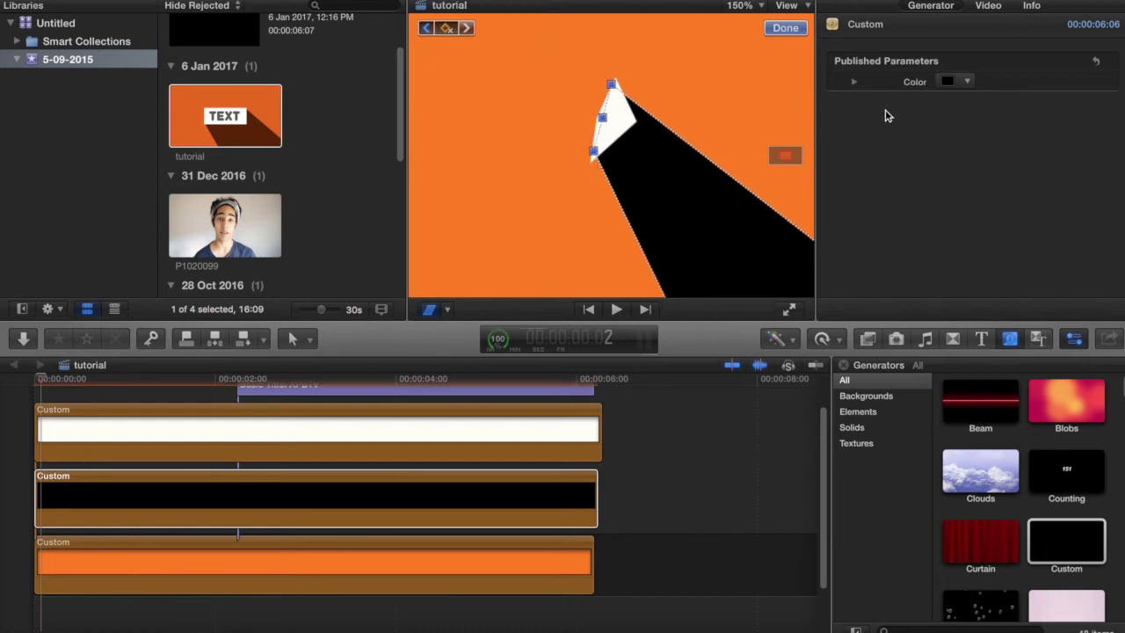
Lower the black shadow clip's opacity to 78.96%
left_click(967, 82)
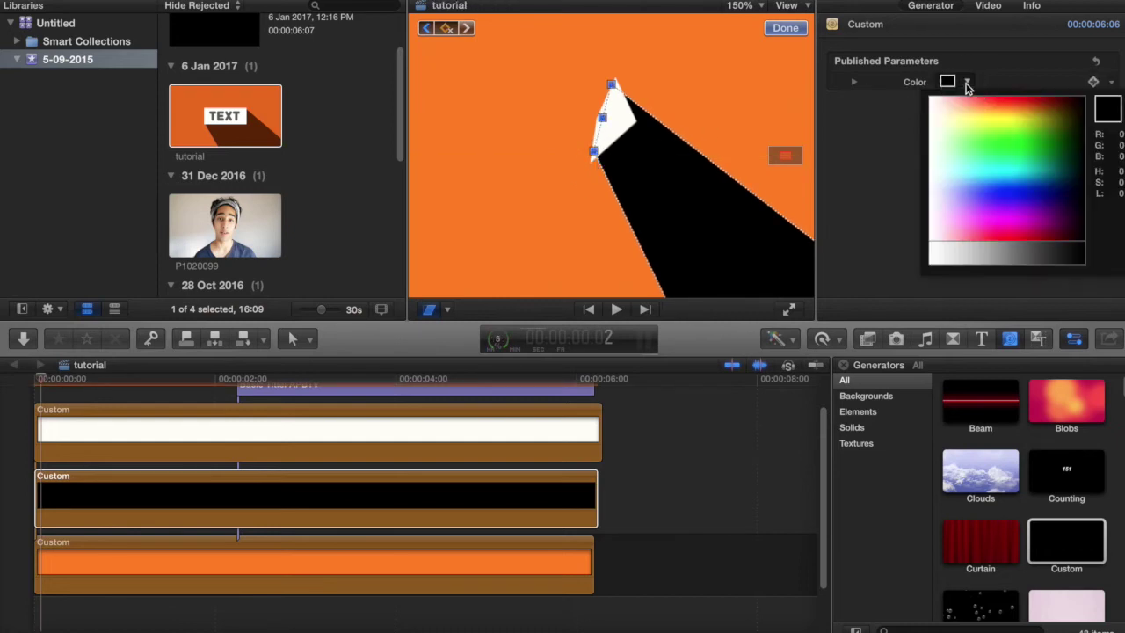
left_click(875, 153)
left_click(988, 6)
left_click_drag(993, 255, 1002, 257)
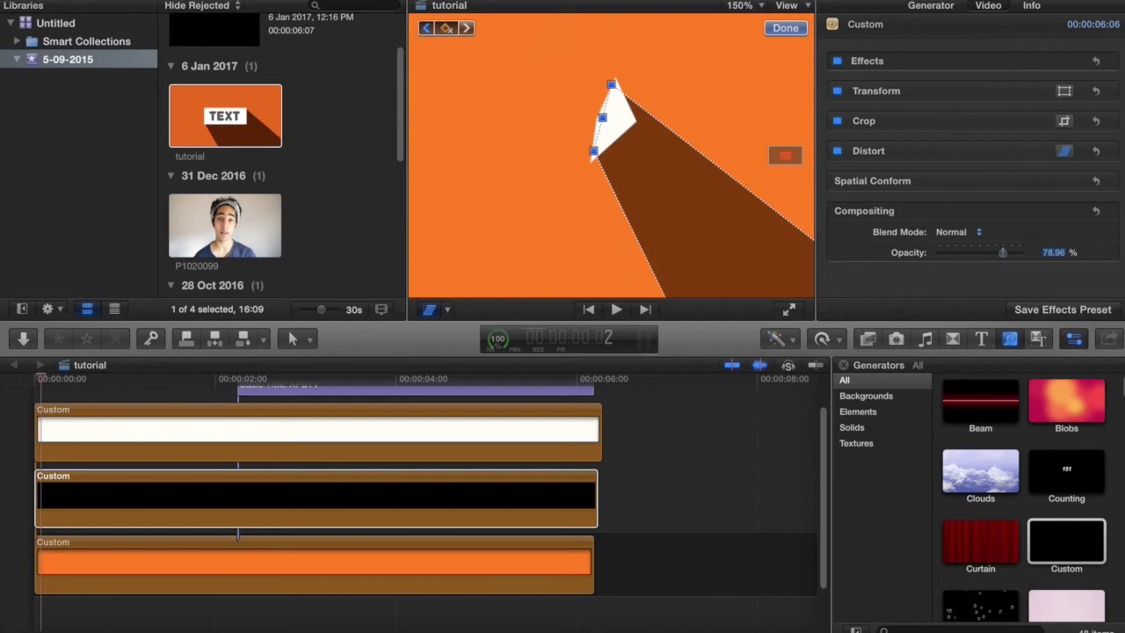
Keyframe the shadow's Distort at frame 4, moving its near corners onto the white shape's top and lower-left tips
left_click(44, 383)
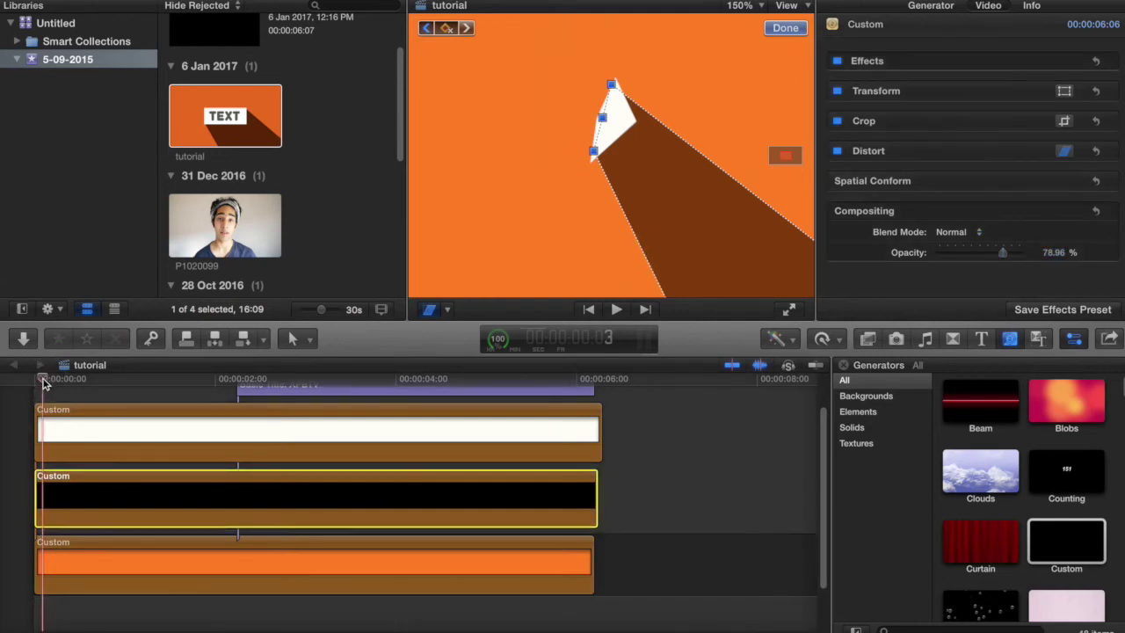
key("Right")
key("Left")
key("Left")
key("Right")
key("Right")
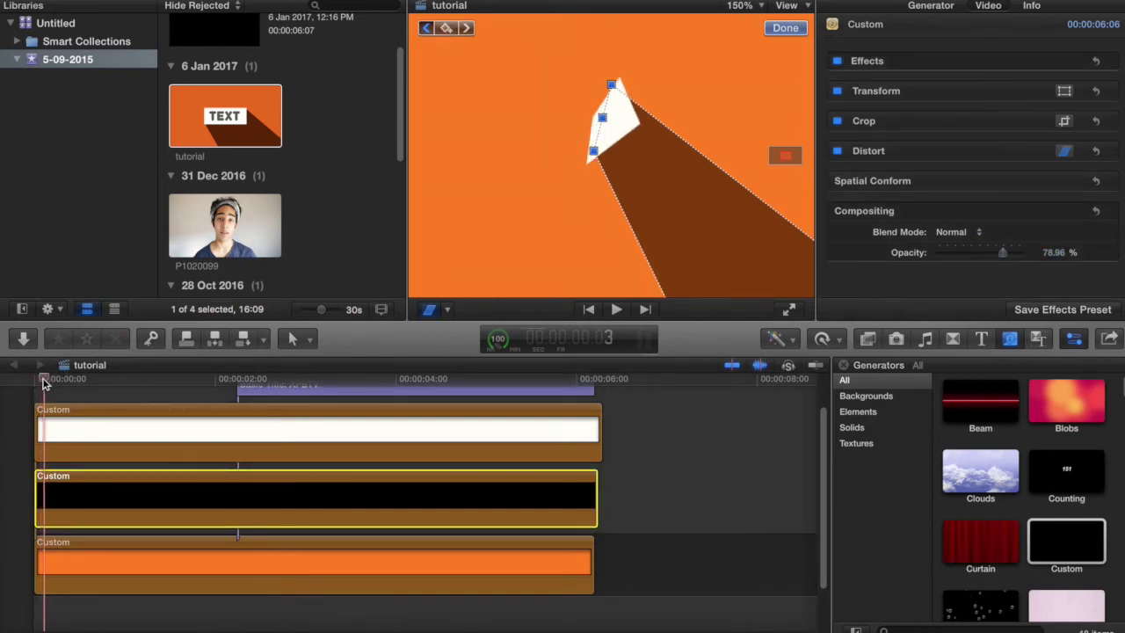
left_click_drag(612, 86, 626, 85)
left_click_drag(602, 152, 589, 165)
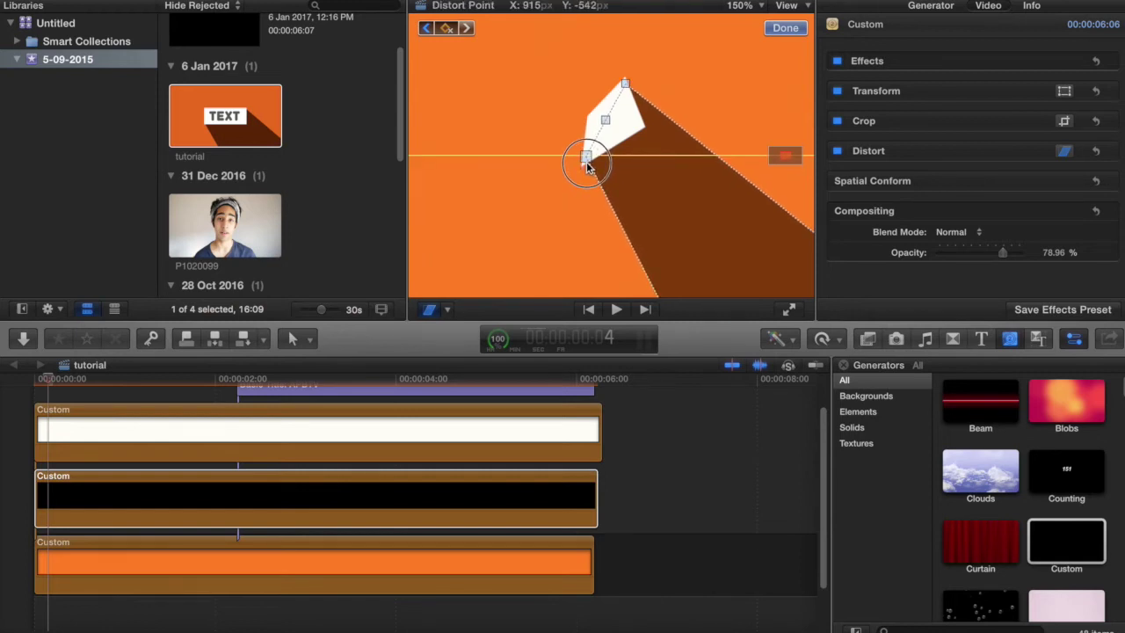
Reselect the black clip and keyframe its Distort at frame 6, fitting the shadow's near corners to the enlarged white shape
key("Right")
key("Right")
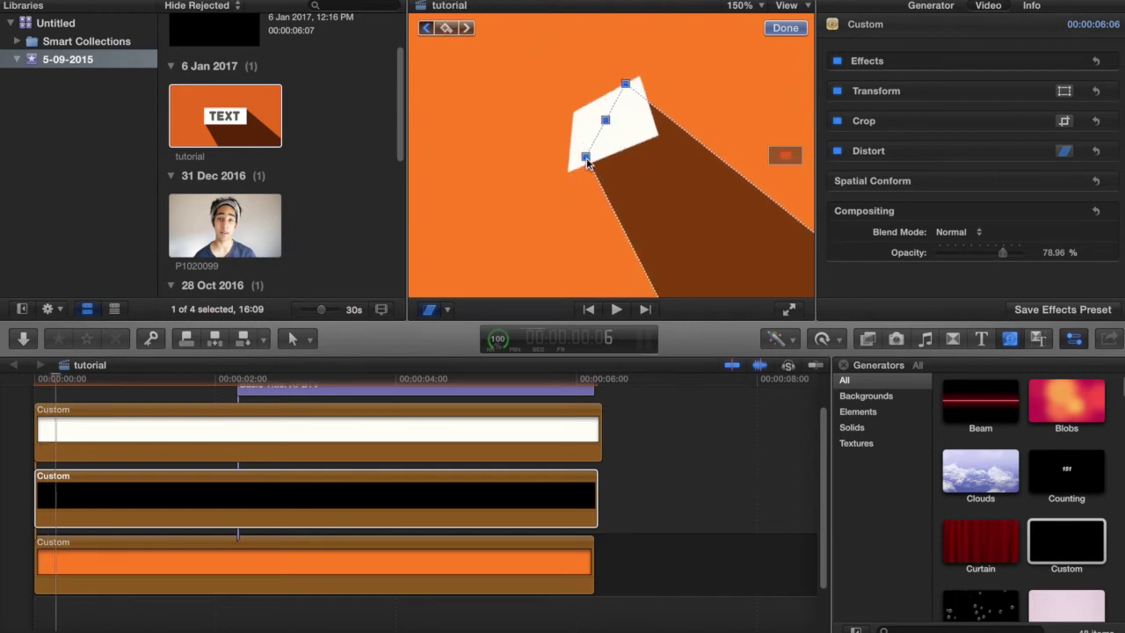
key("super+Down")
left_click_drag(587, 163, 586, 163)
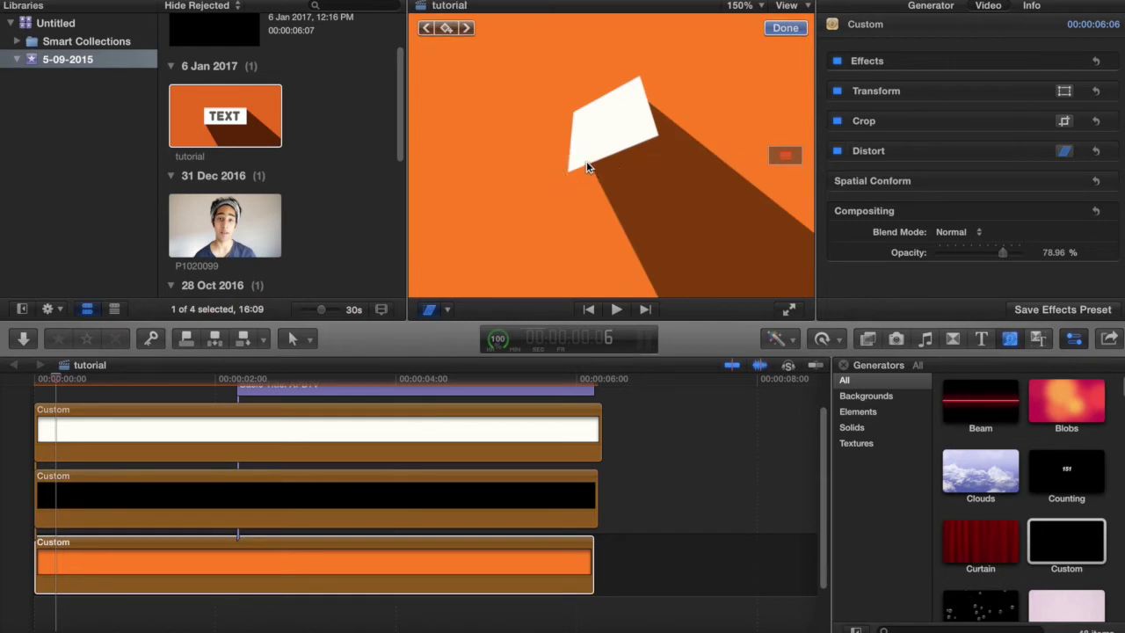
left_click(233, 526)
left_click_drag(586, 161, 574, 170)
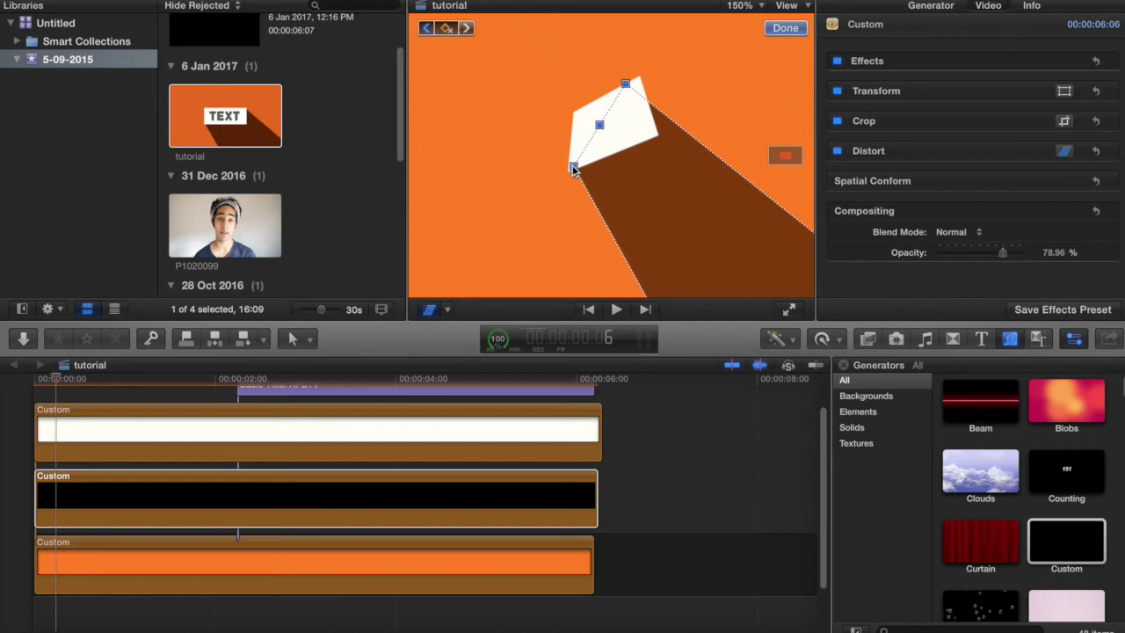
left_click_drag(626, 83, 637, 81)
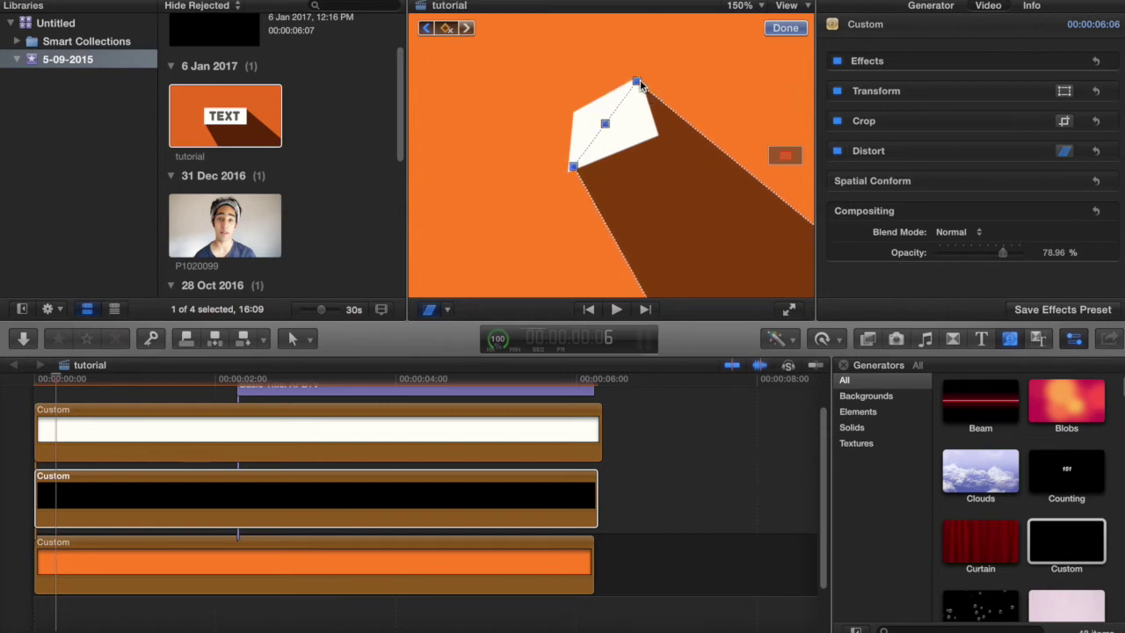
Keyframe the shadow's Distort at frame 8, moving its near corners to the white shape's lower-left and upper-right corners
key("Right")
key("Right")
left_click_drag(573, 167, 560, 181)
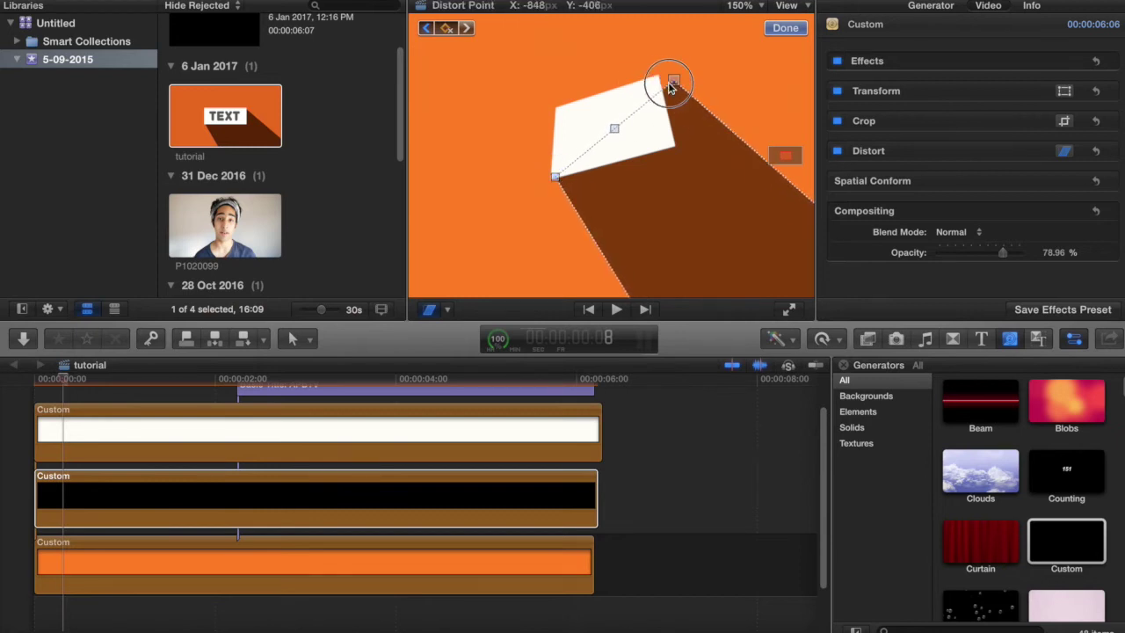
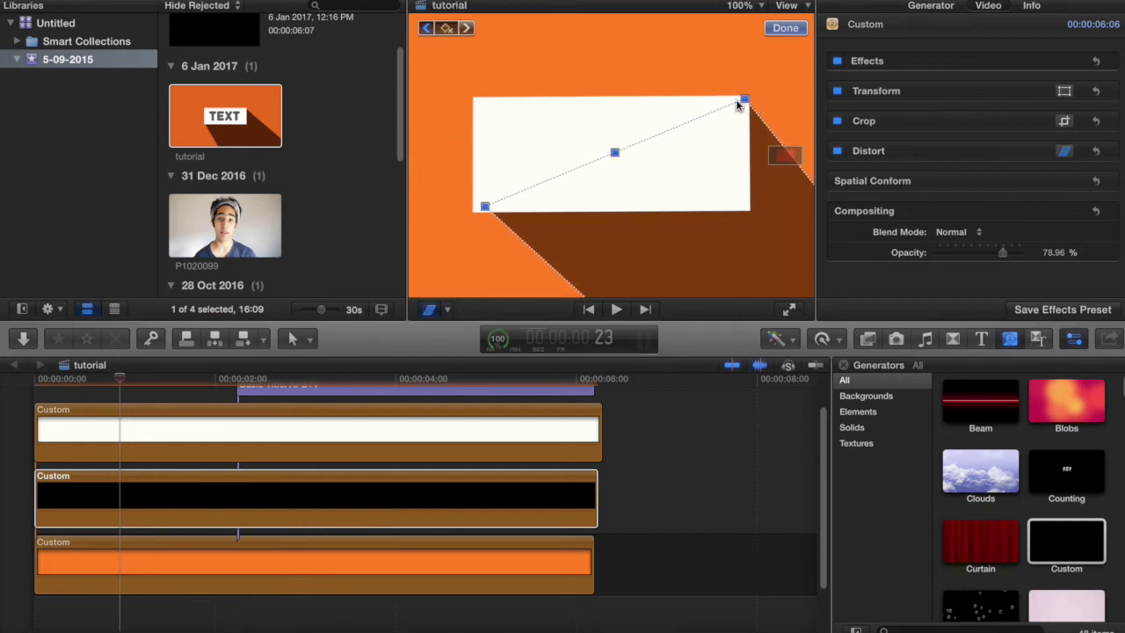
Keyframe the shadow's near corners from frame 23 onward to follow the white rectangle's lower-left and upper-right corners to full size
left_click_drag(487, 207, 472, 211)
left_click_drag(749, 102, 752, 103)
key("Right")
key("Right")
left_click_drag(476, 211, 474, 217)
left_click_drag(749, 102, 753, 104)
key("Right")
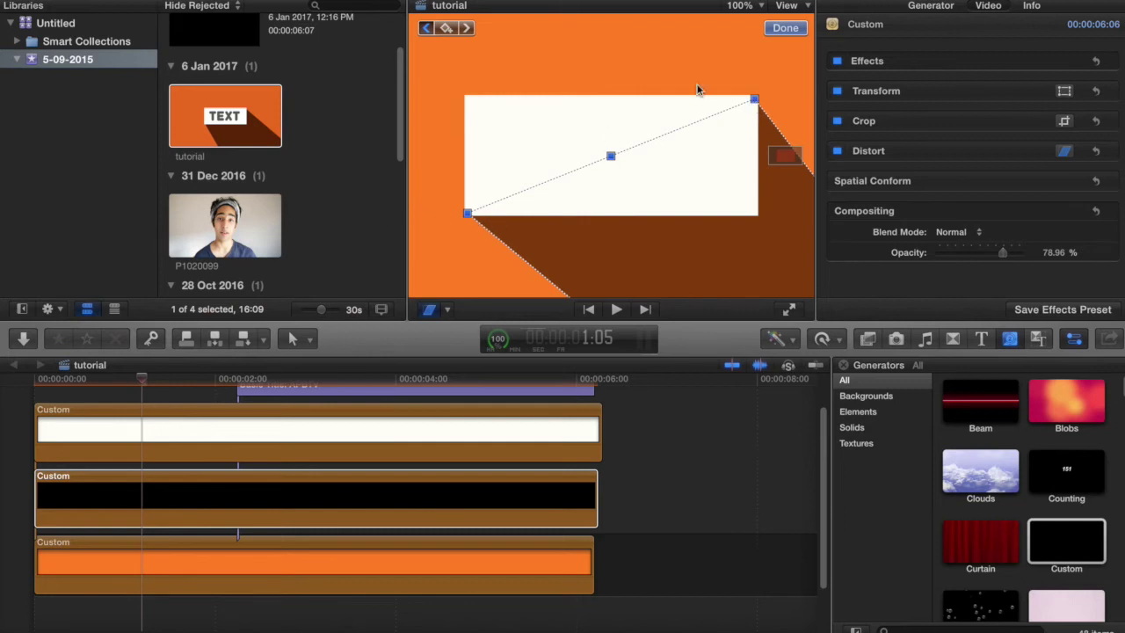
Fit the whole frame in the viewer and play the shadow animation from the beginning
left_click(751, 6)
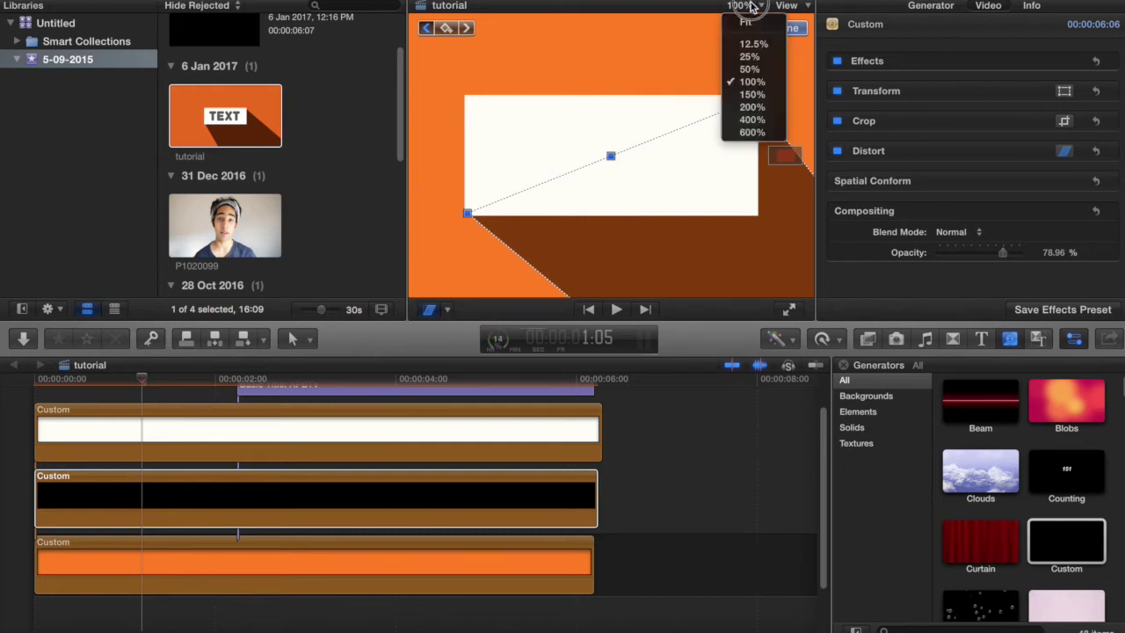
left_click(753, 24)
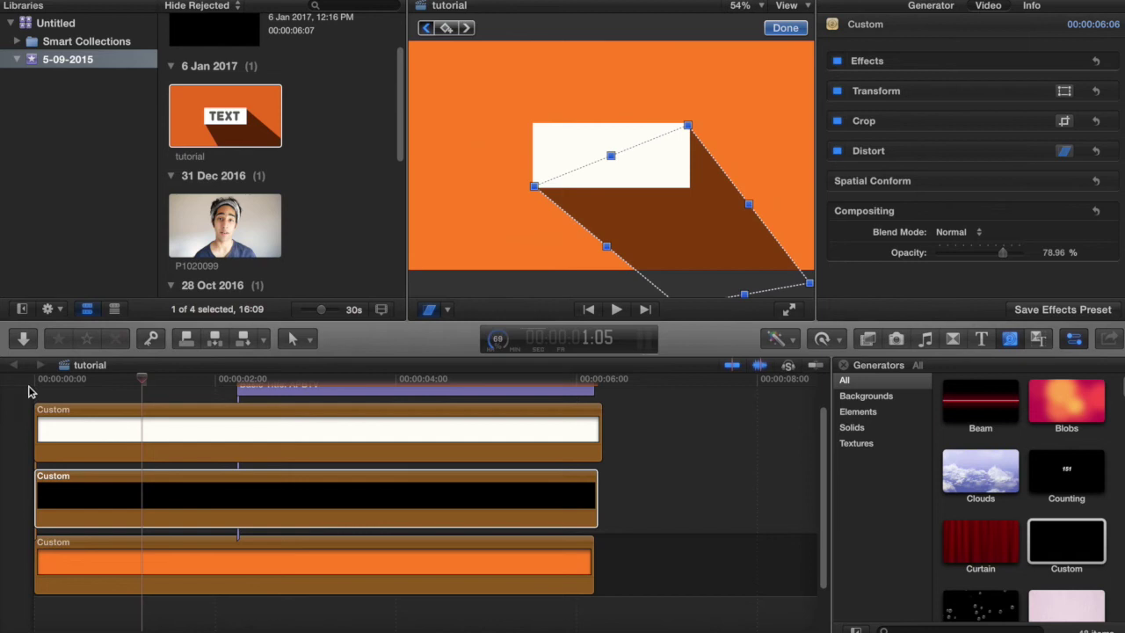
left_click(34, 390)
key("space")
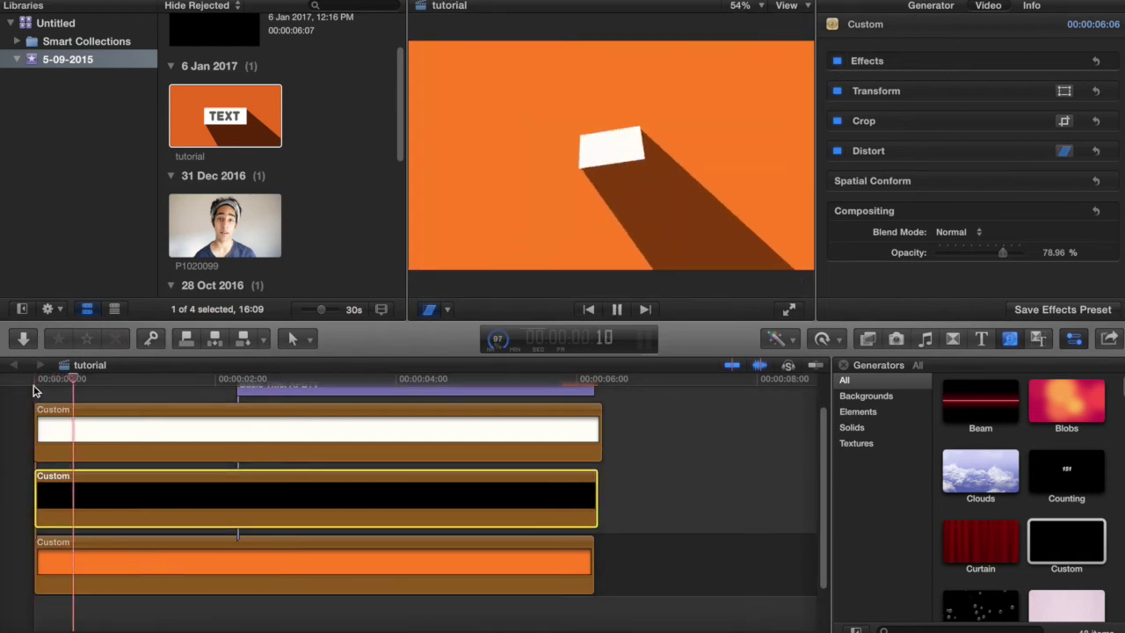
key("space")
At the black clip's first frame, pull the shadow's two far corners closer together to narrow it just below the frame
left_click(37, 390)
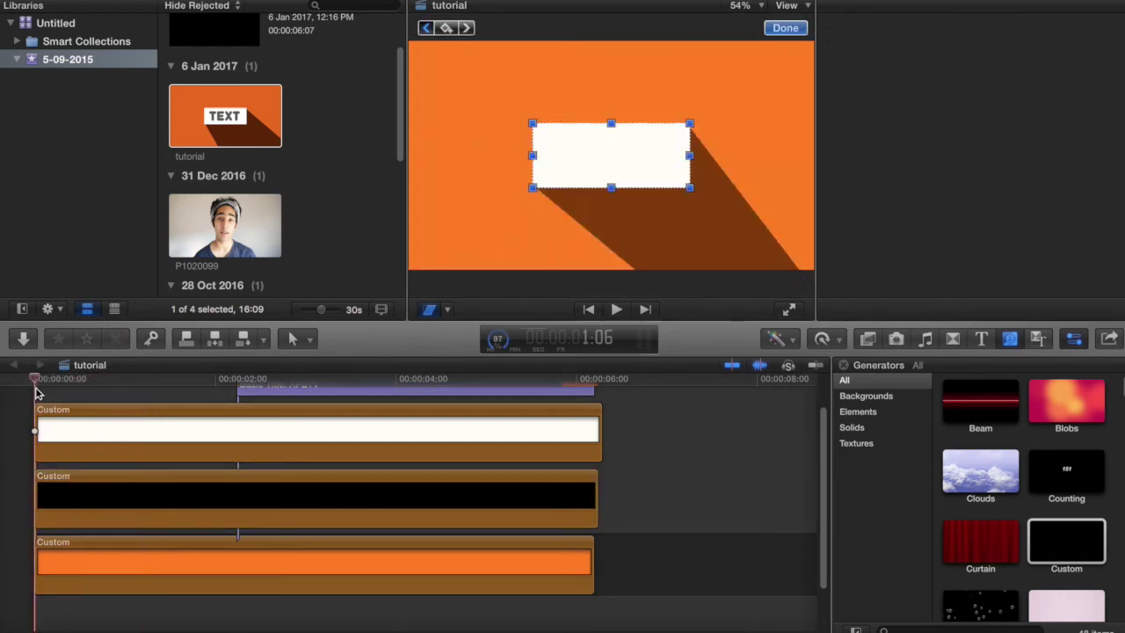
left_click(64, 518)
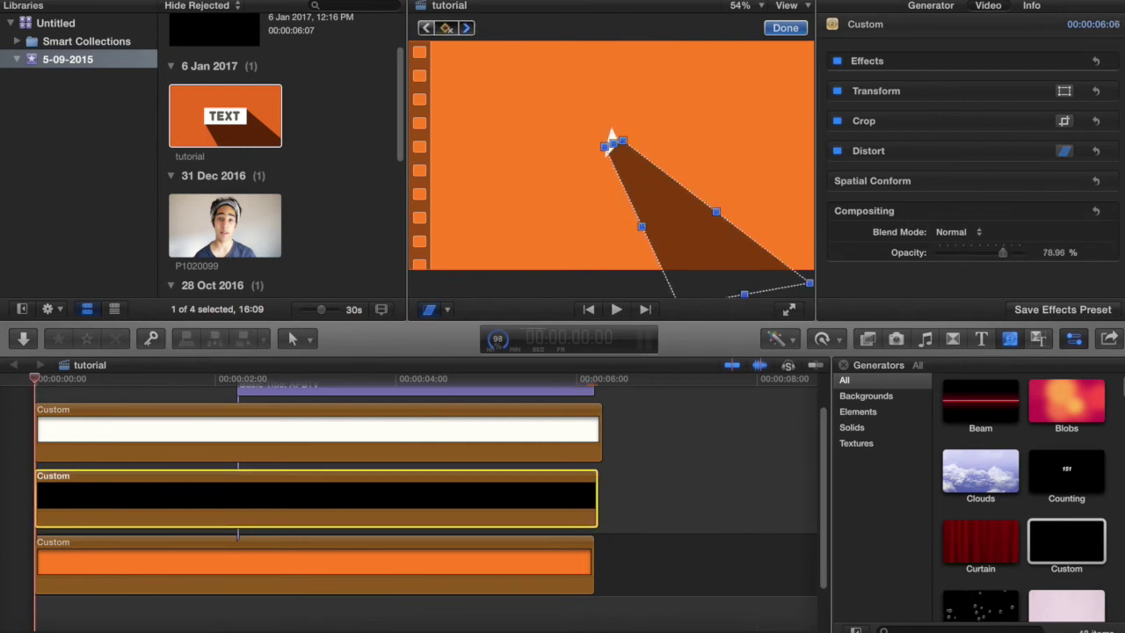
left_click(743, 11)
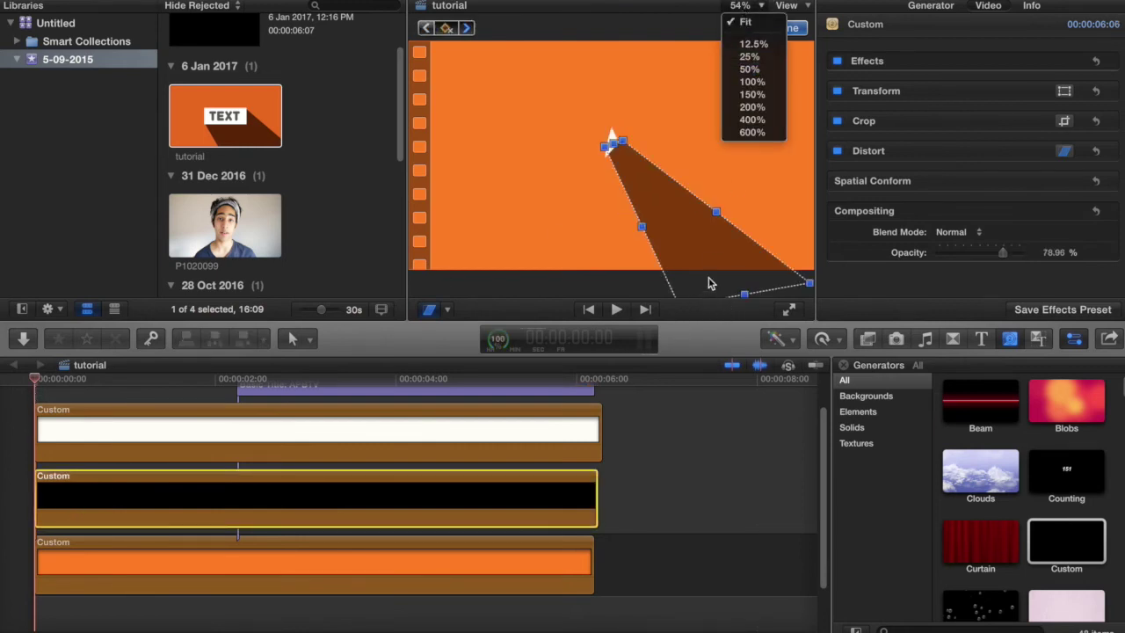
left_click(754, 71)
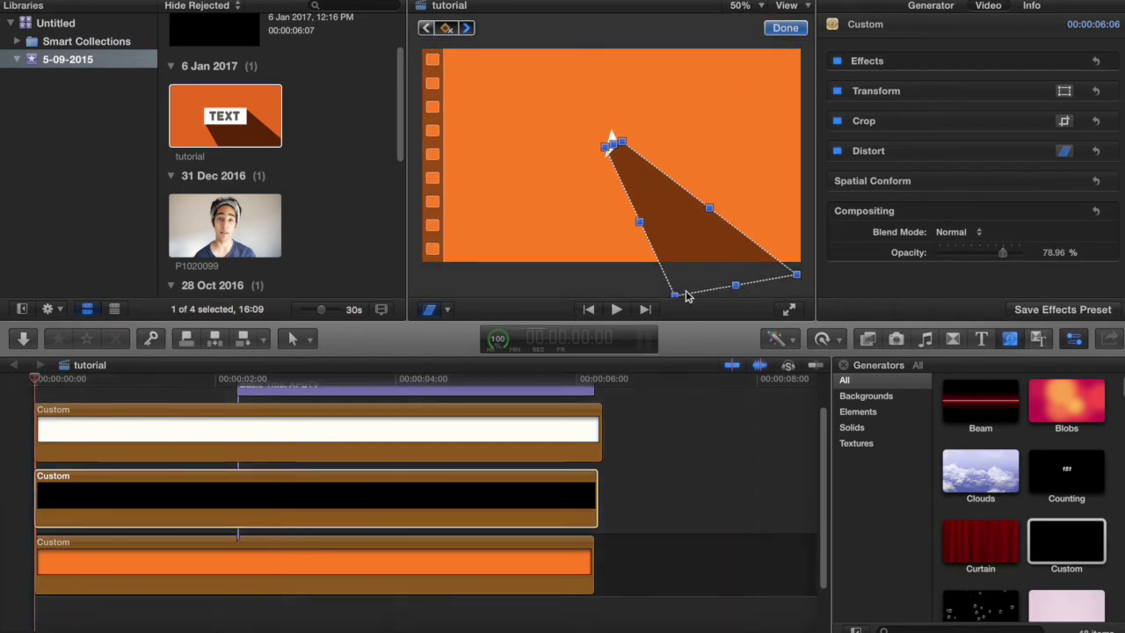
left_click_drag(674, 296, 713, 275)
left_click_drag(797, 277, 758, 273)
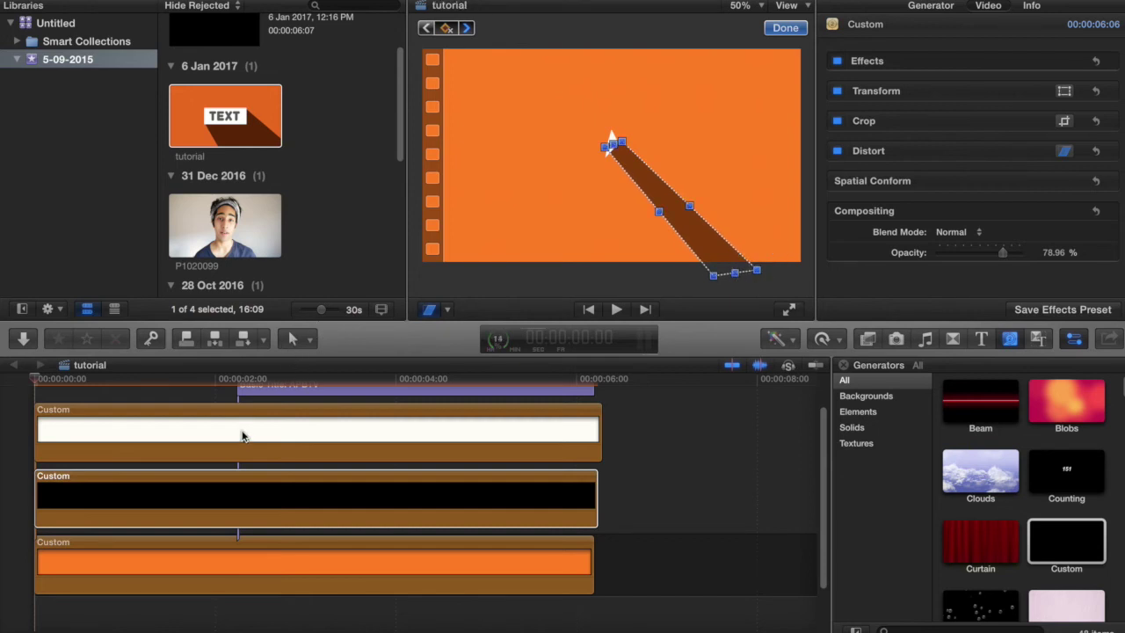
Step through the opening frames forward and back to examine how the narrowed shadow follows the white shape
key("Right")
key("Right")
key("Right")
key("Right")
key("Right")
key("Left")
key("Left")
key("Left")
key("Left")
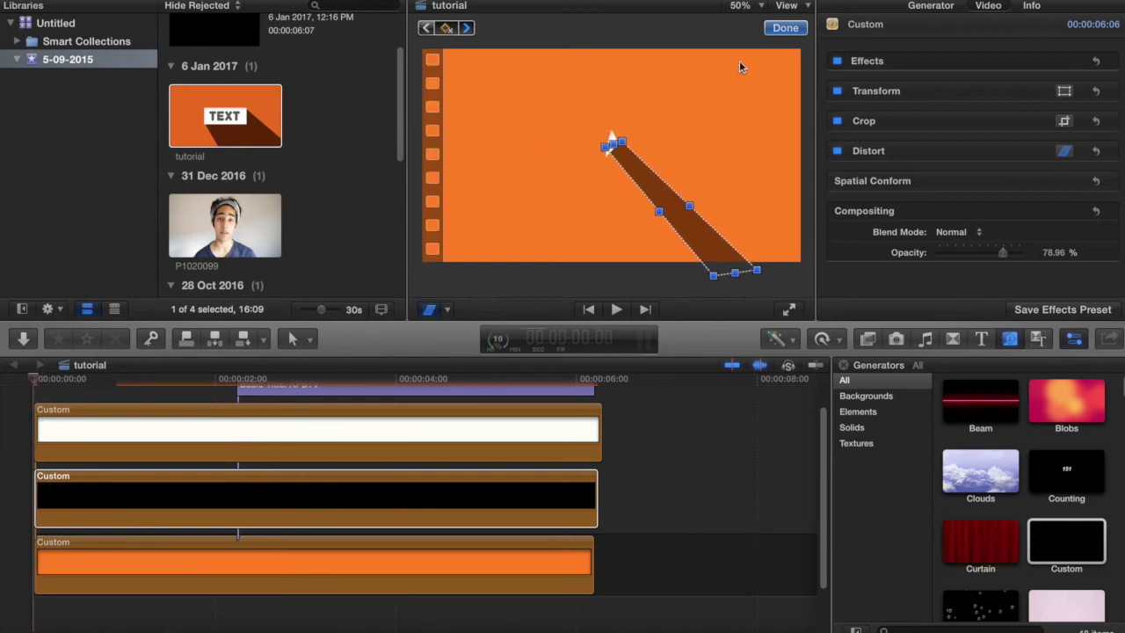
At the first frame, align the shadow's near corners with the white shape's top and lower-left tips and check the following frames
left_click(738, 7)
left_click(744, 7)
left_click(747, 6)
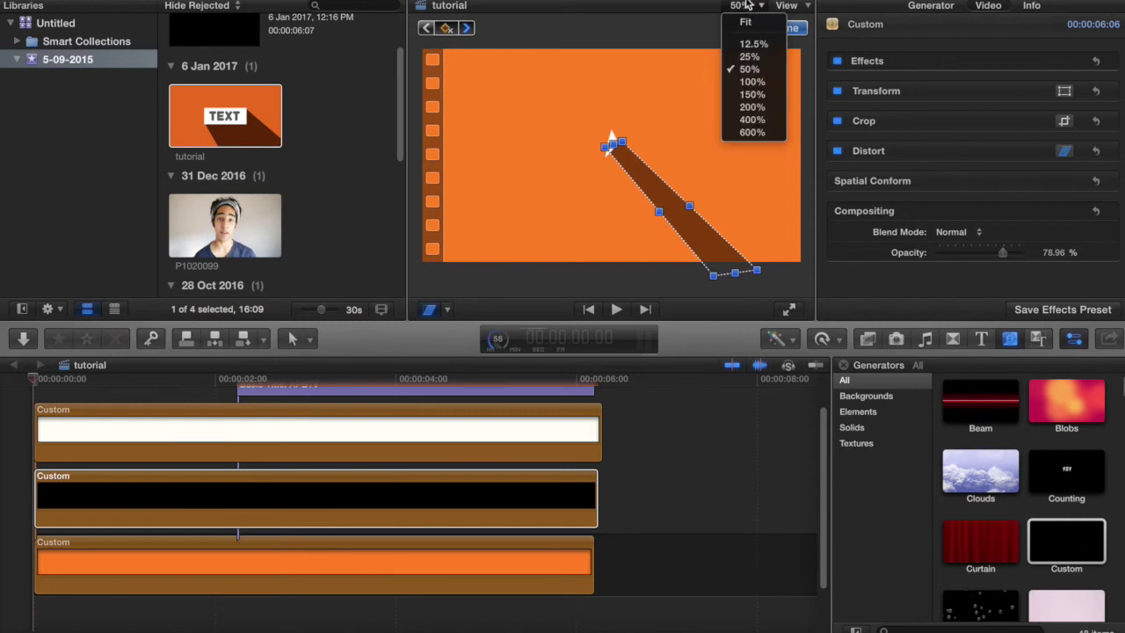
left_click(751, 107)
left_click_drag(657, 107, 610, 66)
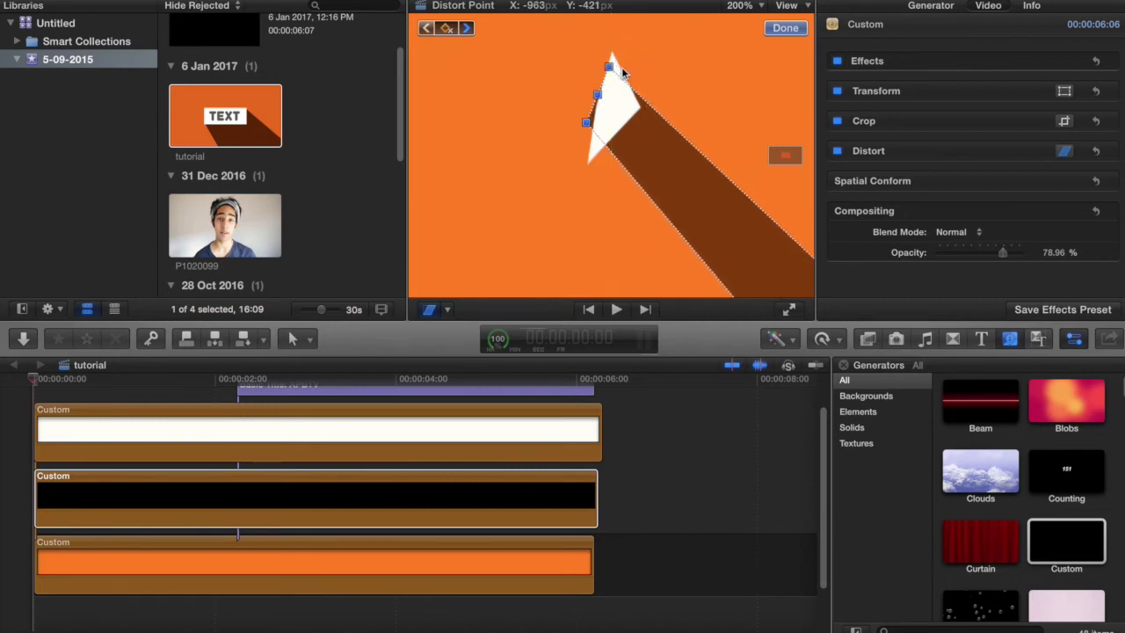
left_click_drag(586, 122, 596, 152)
key("Right")
key("Right")
key("Right")
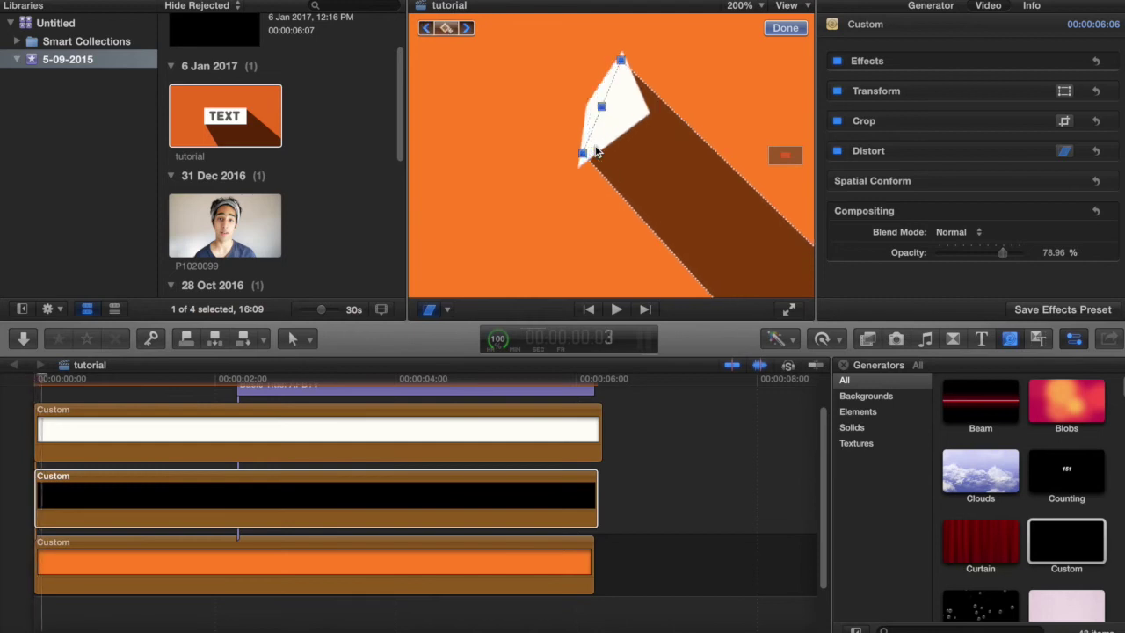
key("Left")
key("Left")
key("Left")
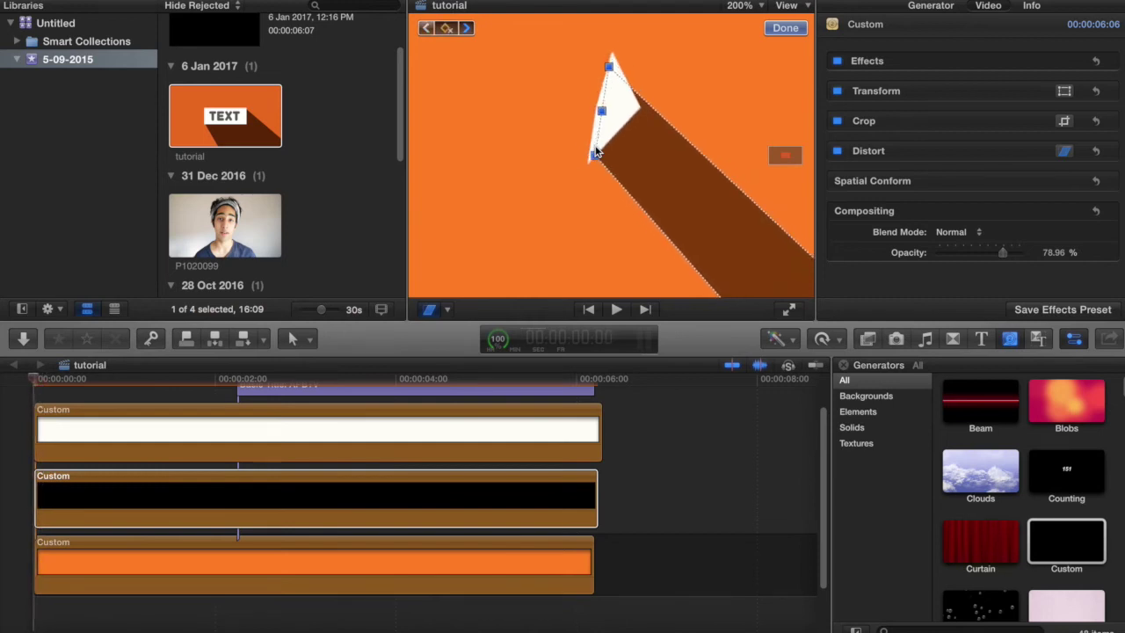
Fit the whole frame in the viewer and play back the realigned shadow's opening second
left_click(743, 5)
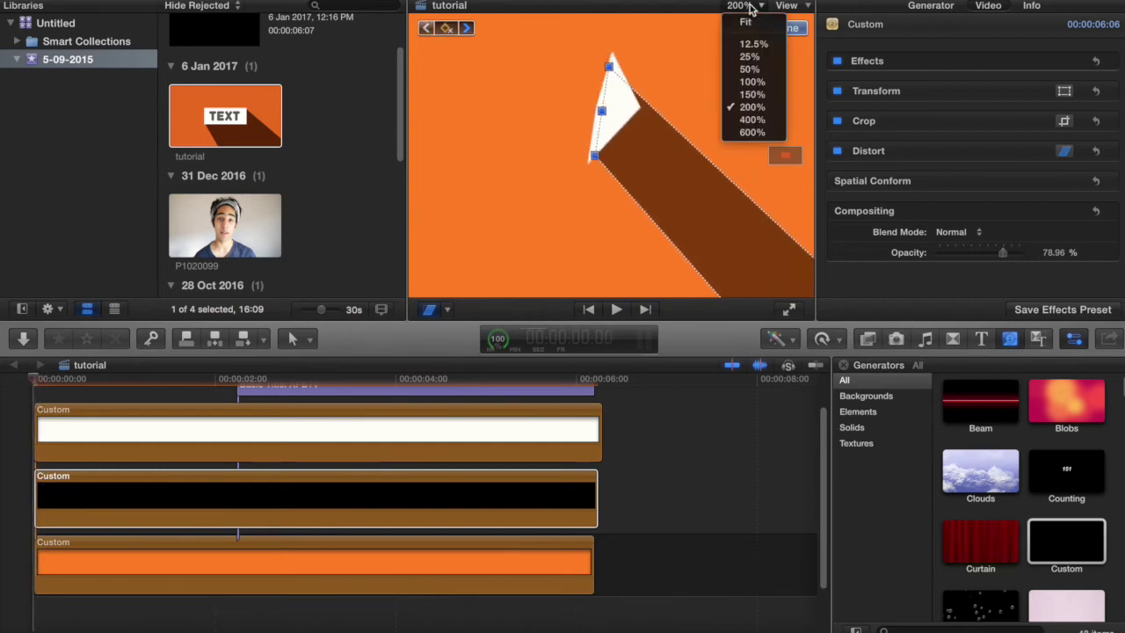
left_click(744, 24)
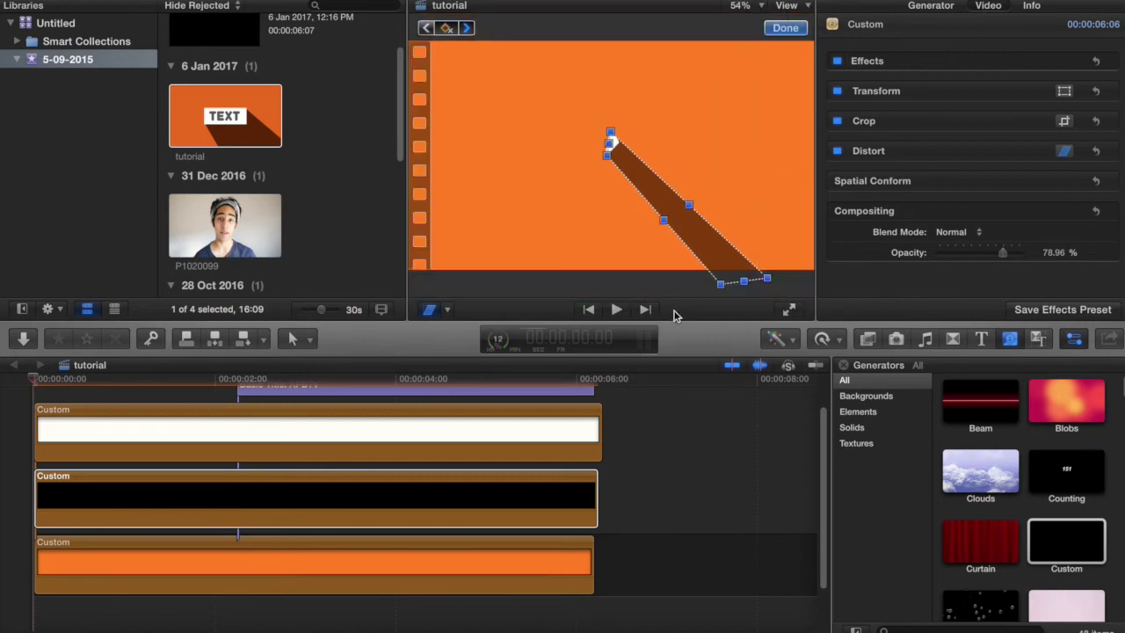
key("space")
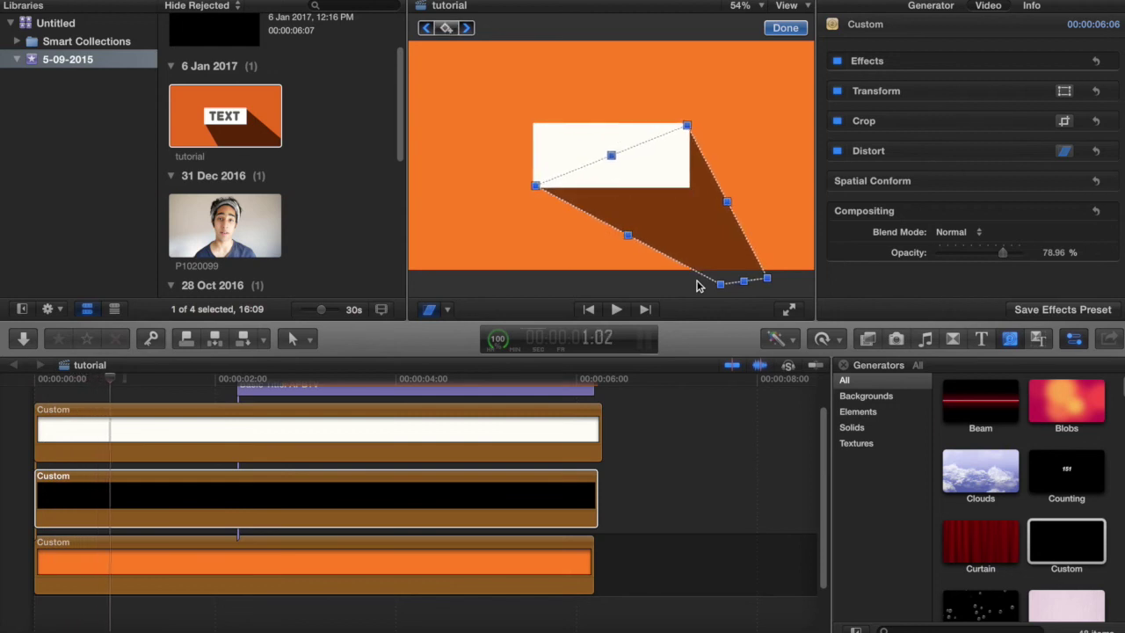
At 1:03, spread the shadow's two far corners apart to widen it below the frame, check the result, and finish distorting
key("Left")
key("Left")
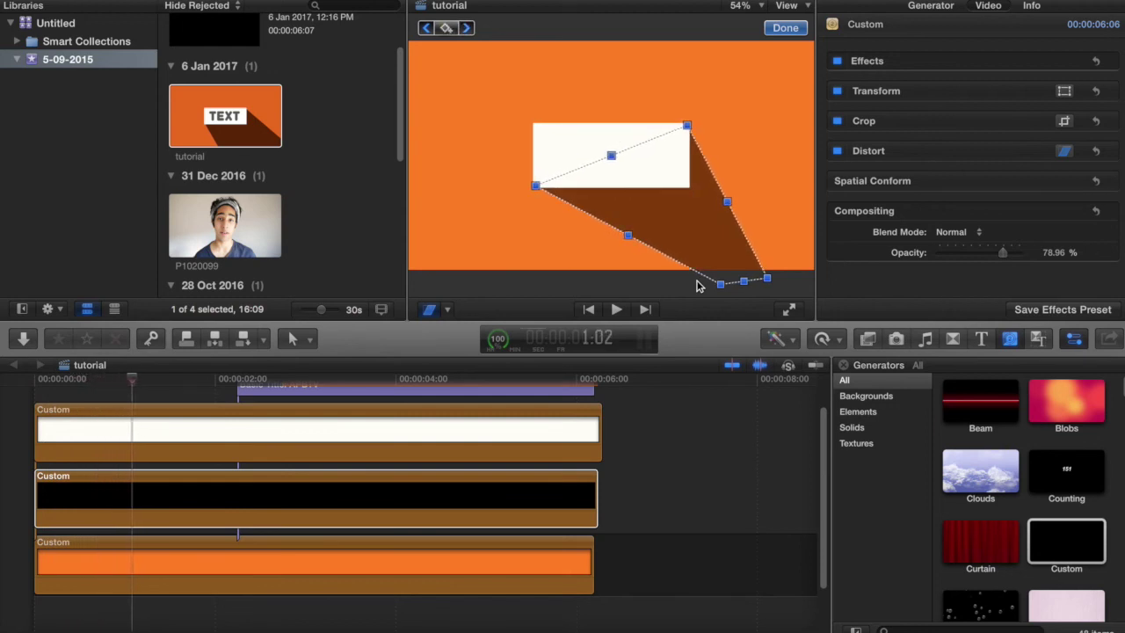
left_click_drag(720, 285, 611, 354)
left_click_drag(766, 278, 799, 275)
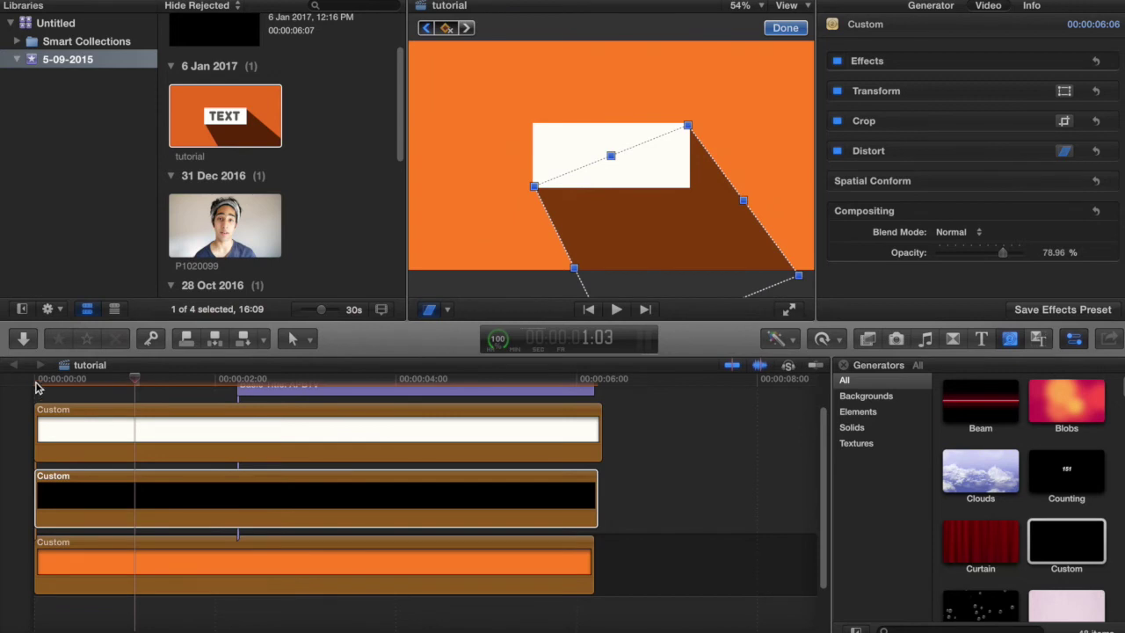
key("space")
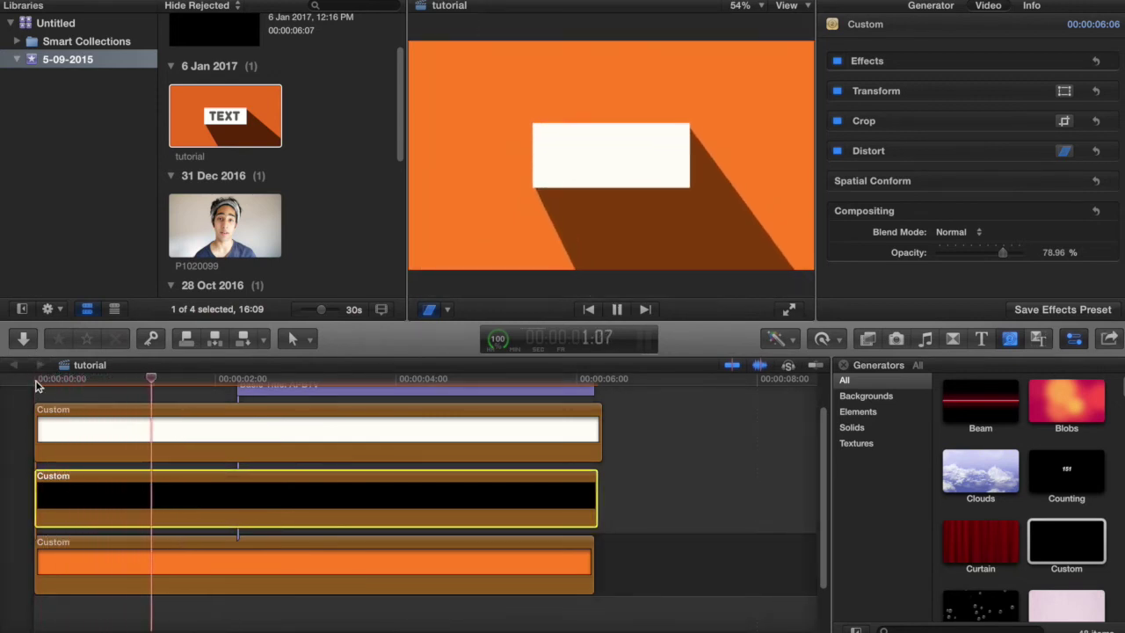
key("space")
left_click_drag(37, 383, 146, 394)
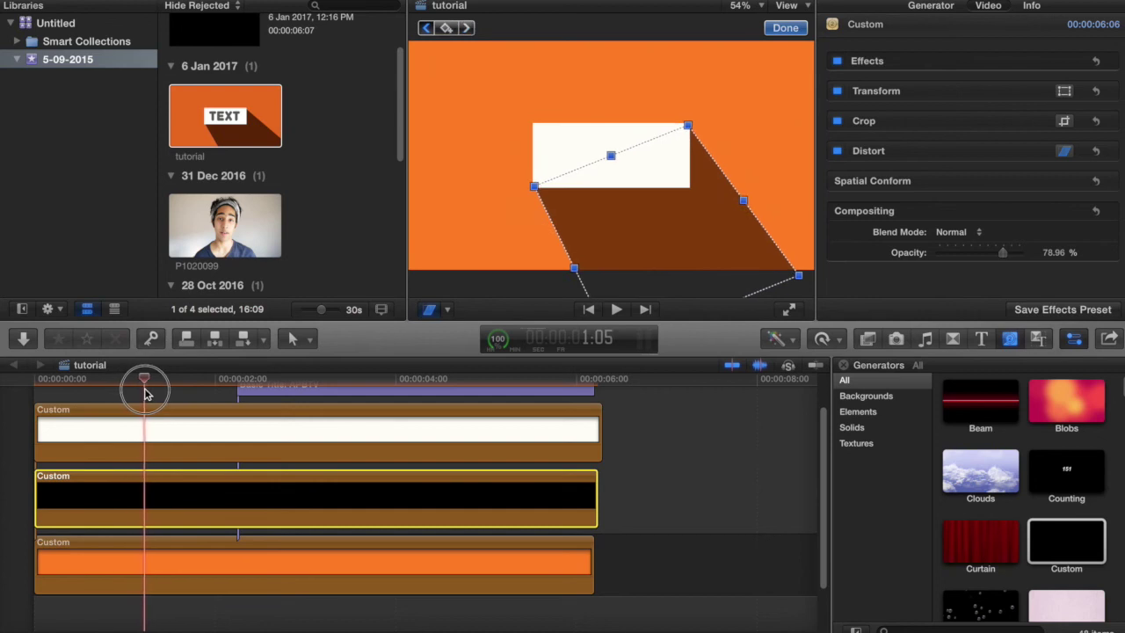
left_click(785, 28)
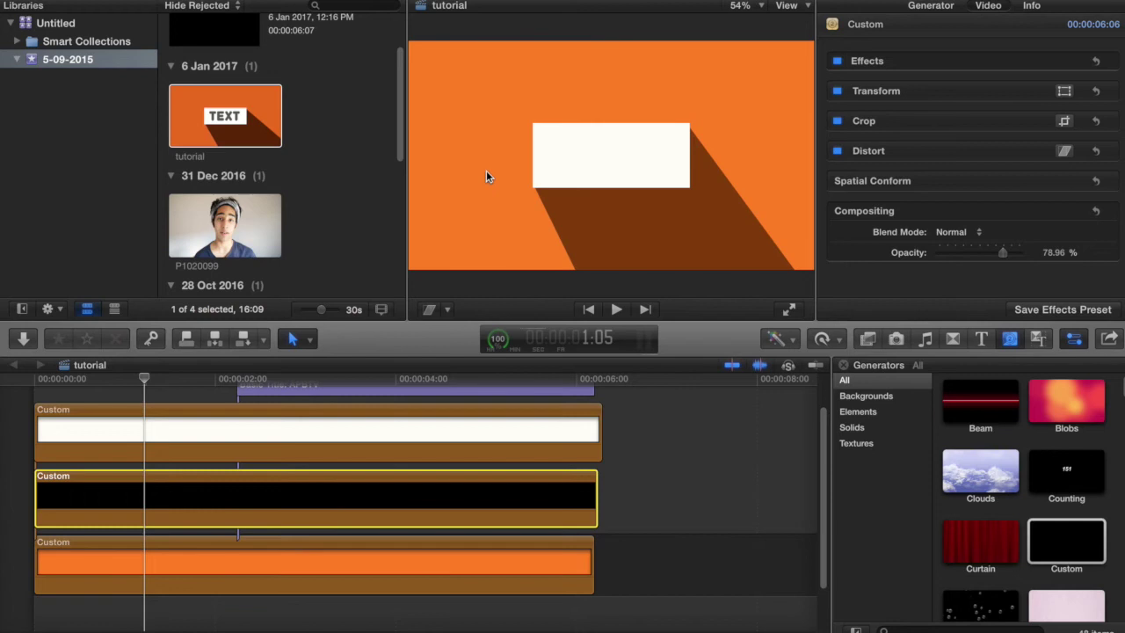
Show the mask effects and pick out Draw Mask as an alternative for shaping the shadow
left_click(868, 340)
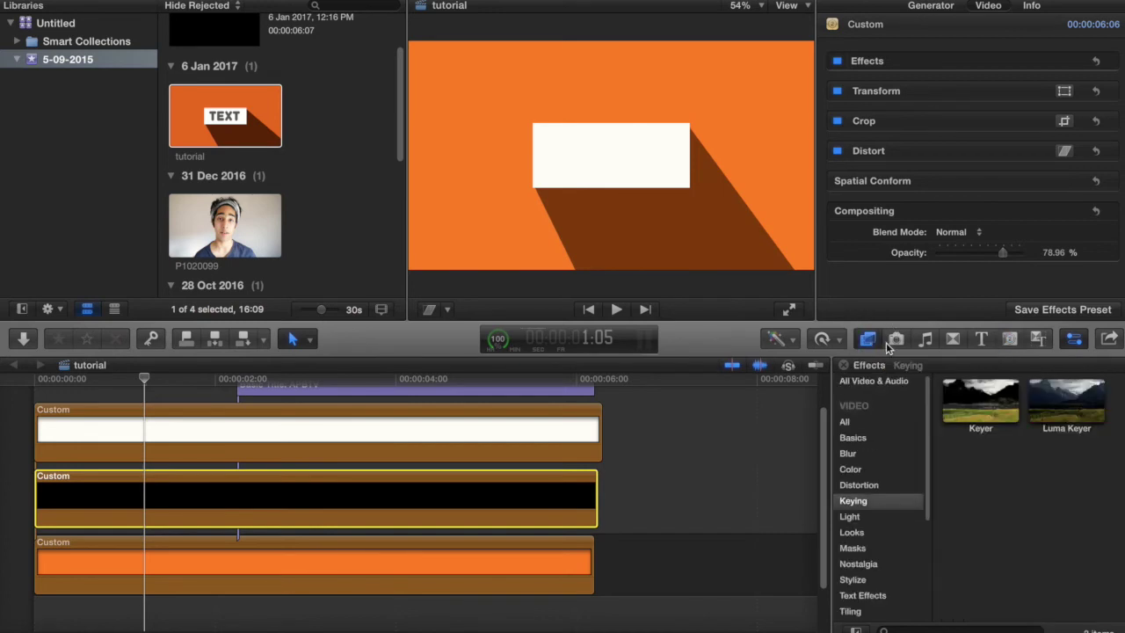
left_click(853, 549)
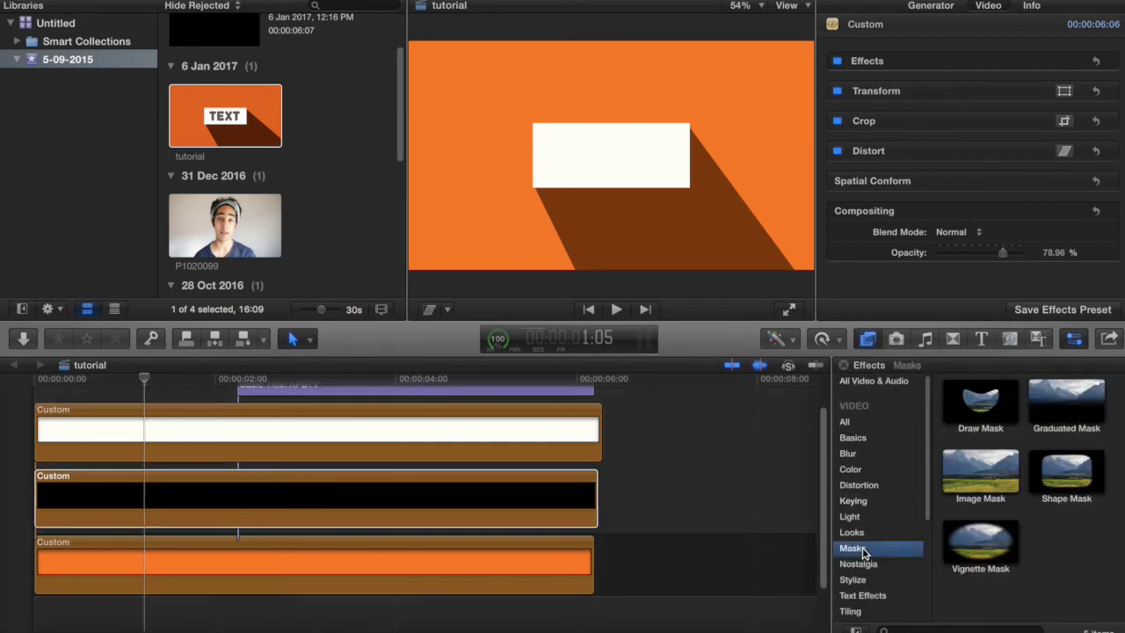
double_click(989, 431)
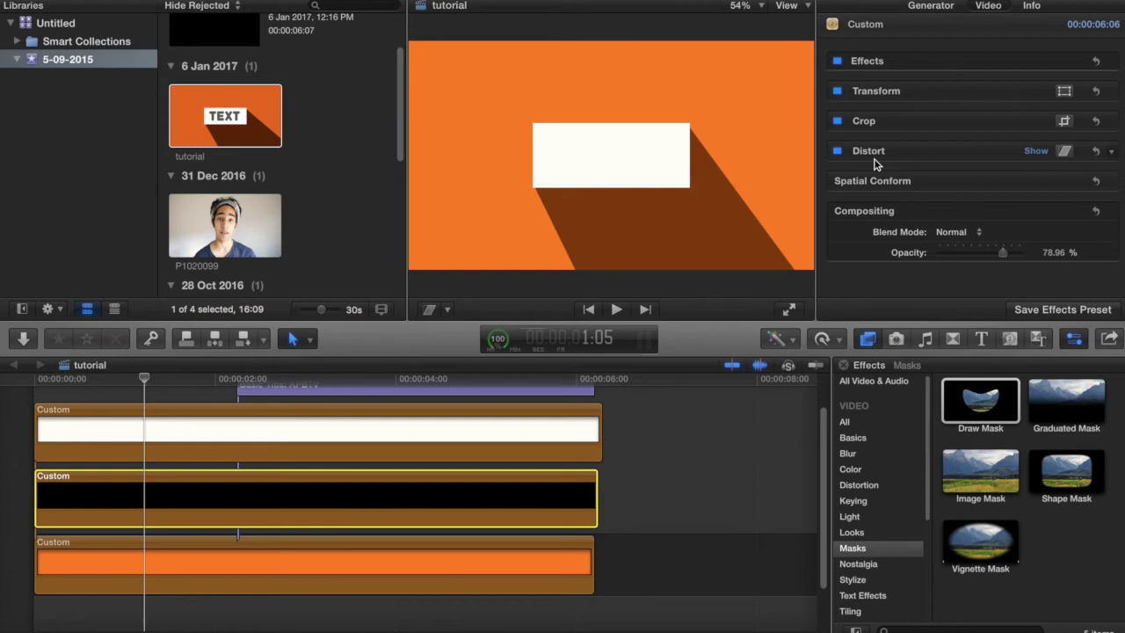
Play the animation from the first frame through the white rectangle's growth
left_click(33, 388)
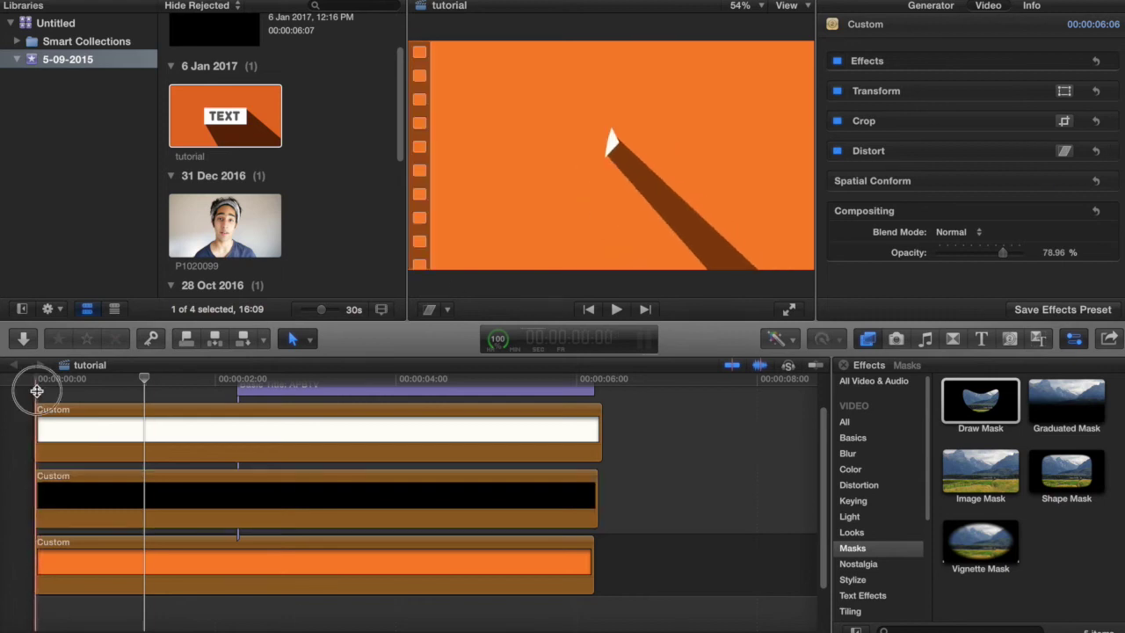
key("space")
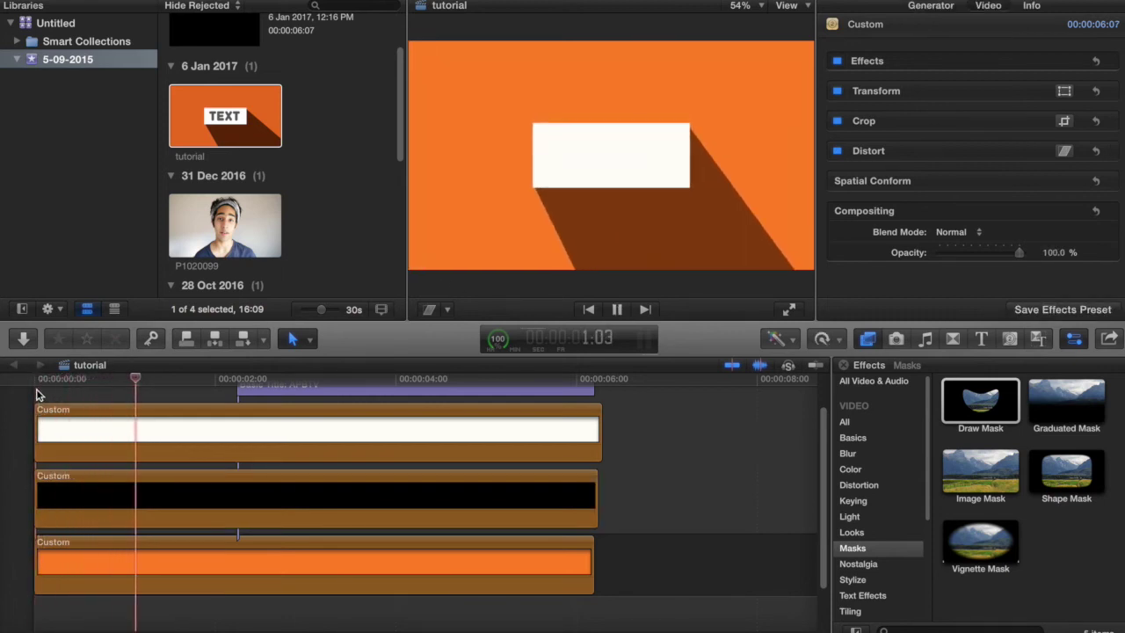
key("space")
Extend the start of the APBTV title earlier to a 5:03 duration, where the rectangle finishes growing, and play it back
left_click_drag(238, 387, 132, 387)
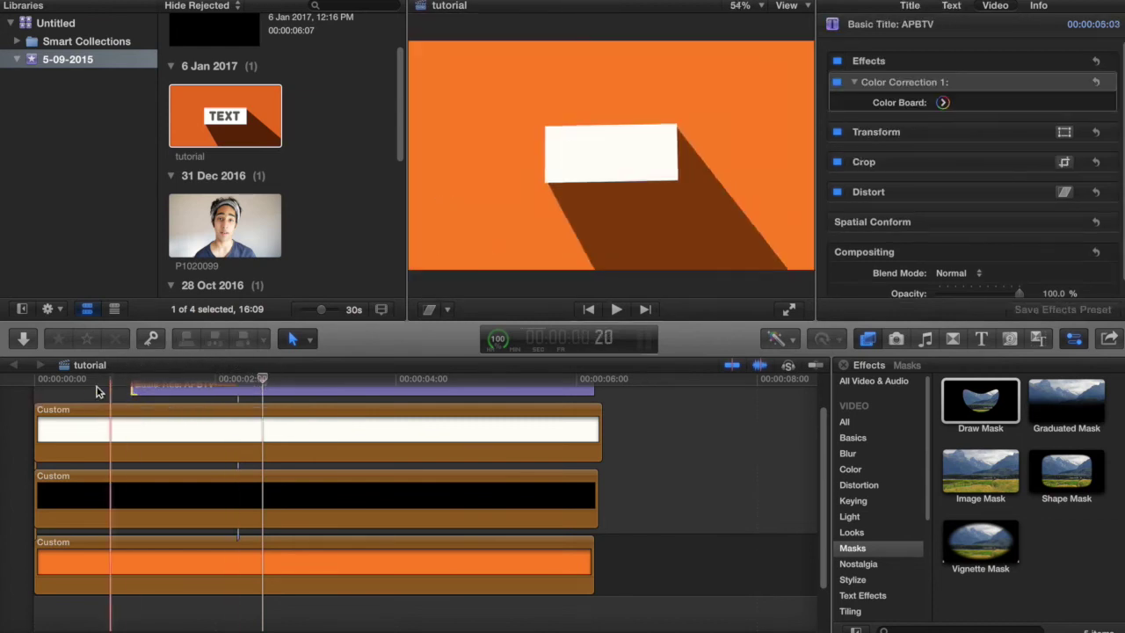
left_click(82, 391)
key("space")
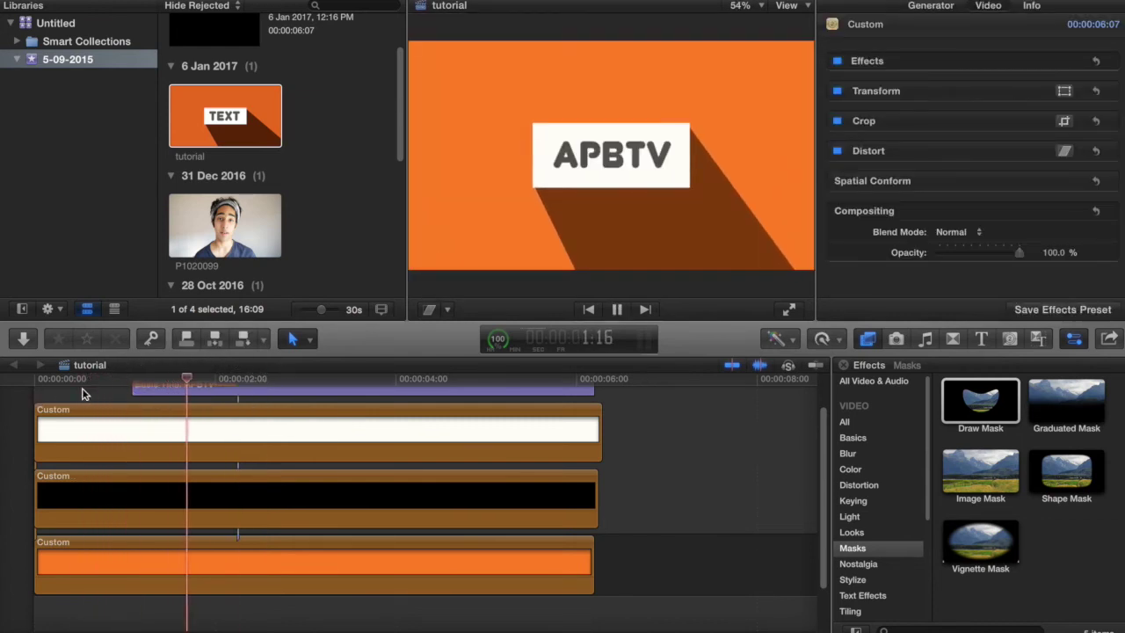
key("space")
left_click(154, 388)
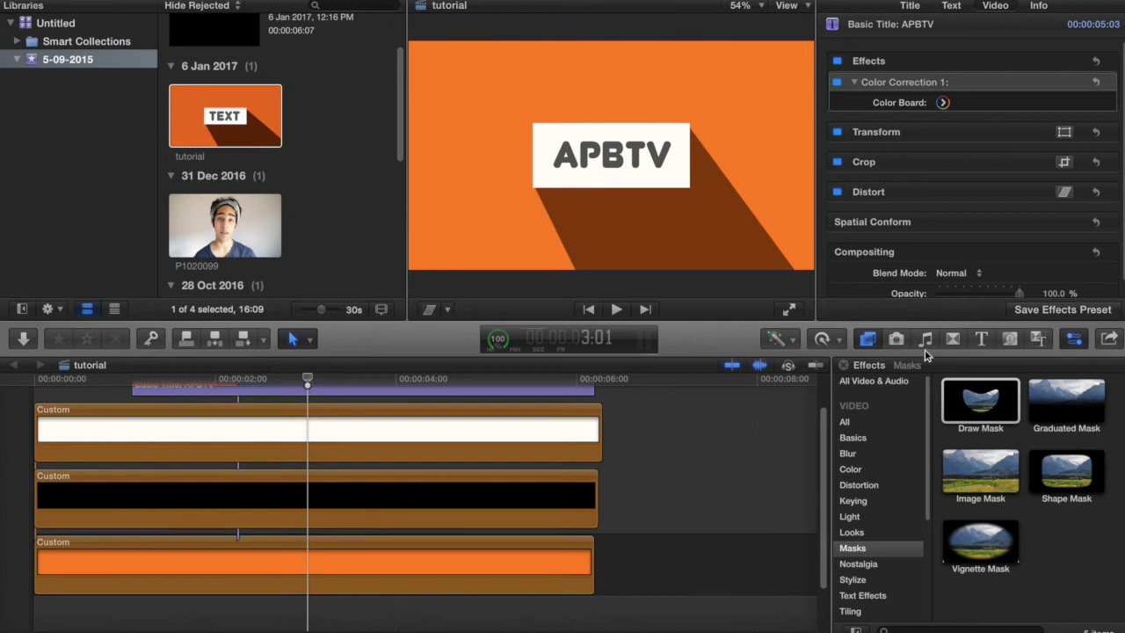
Append a Custom generator directly after the orange clip in the main storyline and select it
left_click(1004, 342)
left_click_drag(1097, 546, 616, 554)
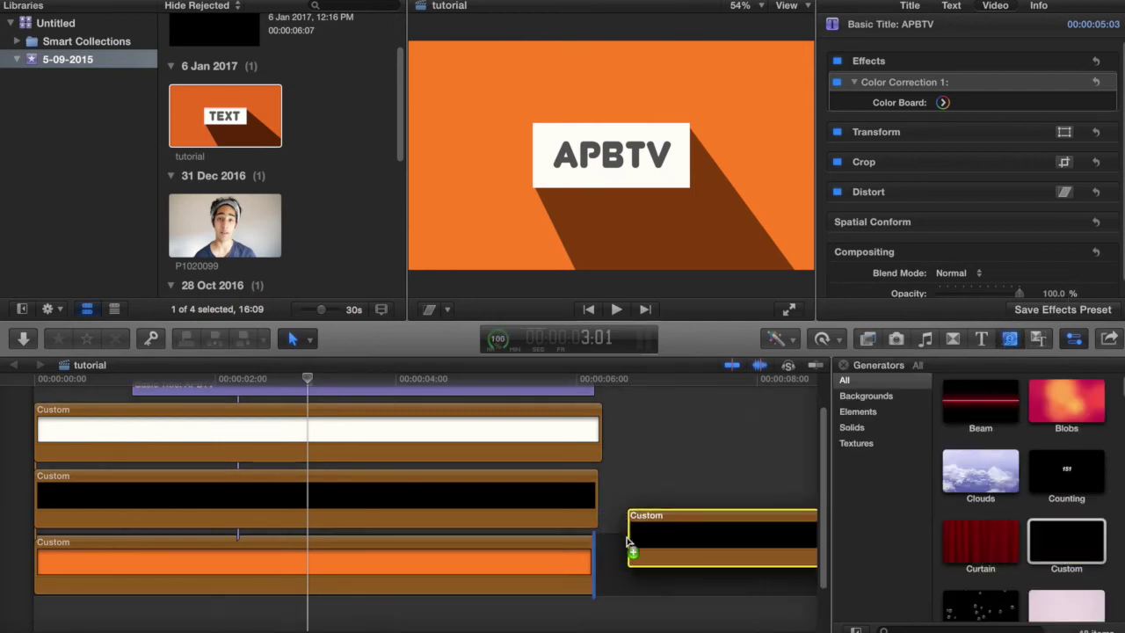
left_click(1059, 563)
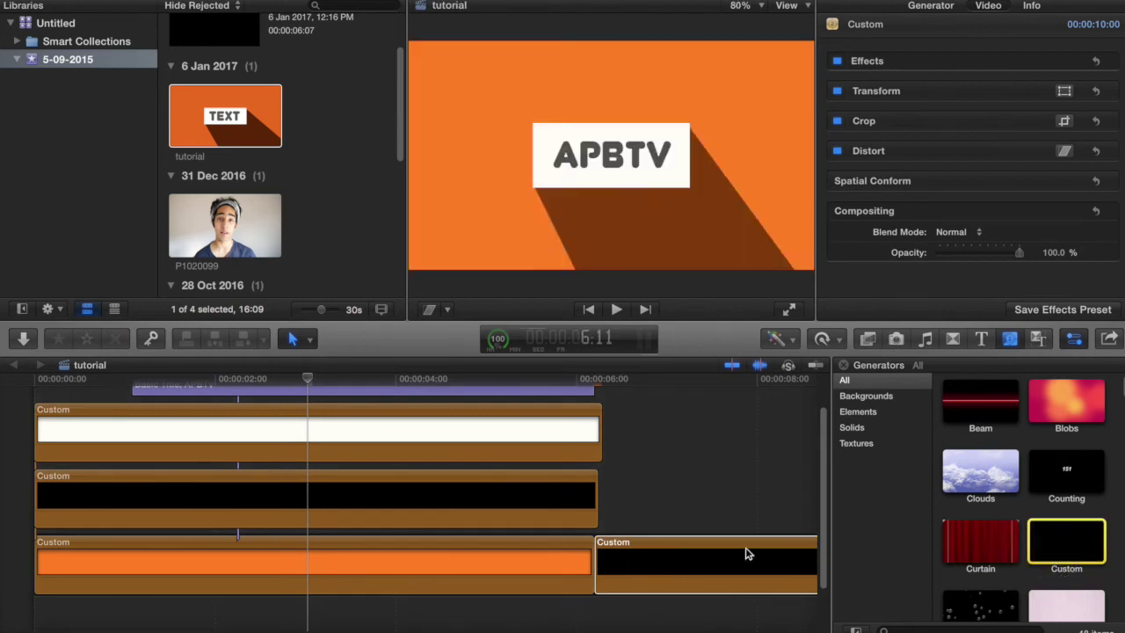
left_click(707, 518)
left_click(696, 563)
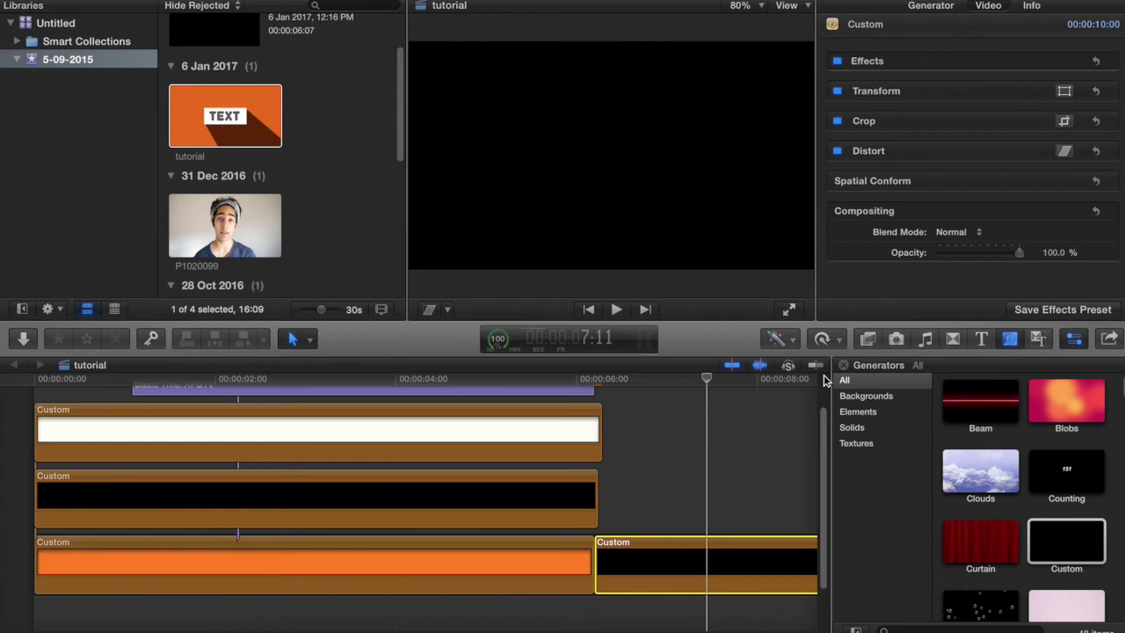
Set the appended generator's color to bright green (R 0, G 255, B 0)
left_click(931, 6)
left_click(967, 82)
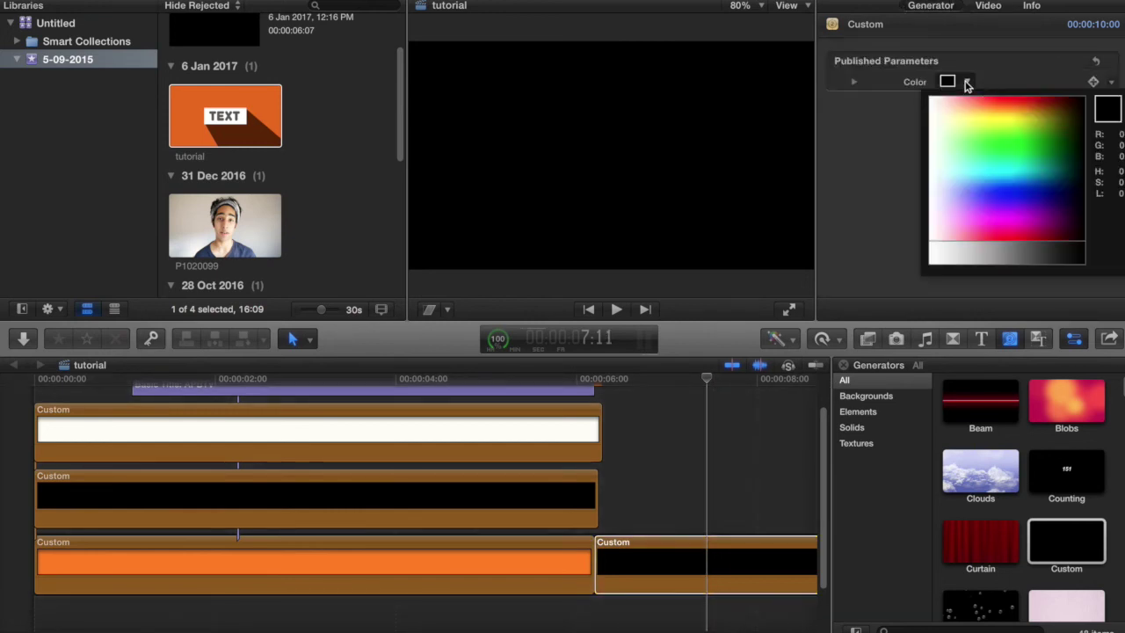
left_click(1026, 137)
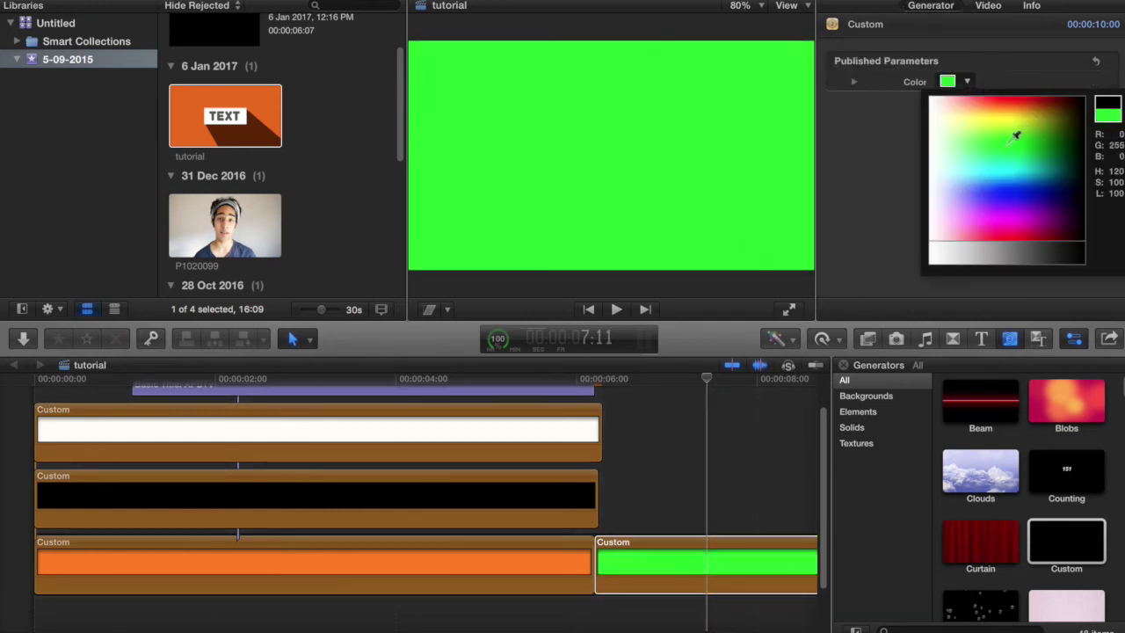
Split the green clip and place its first 3:13 portion in front of the orange clip
key("r")
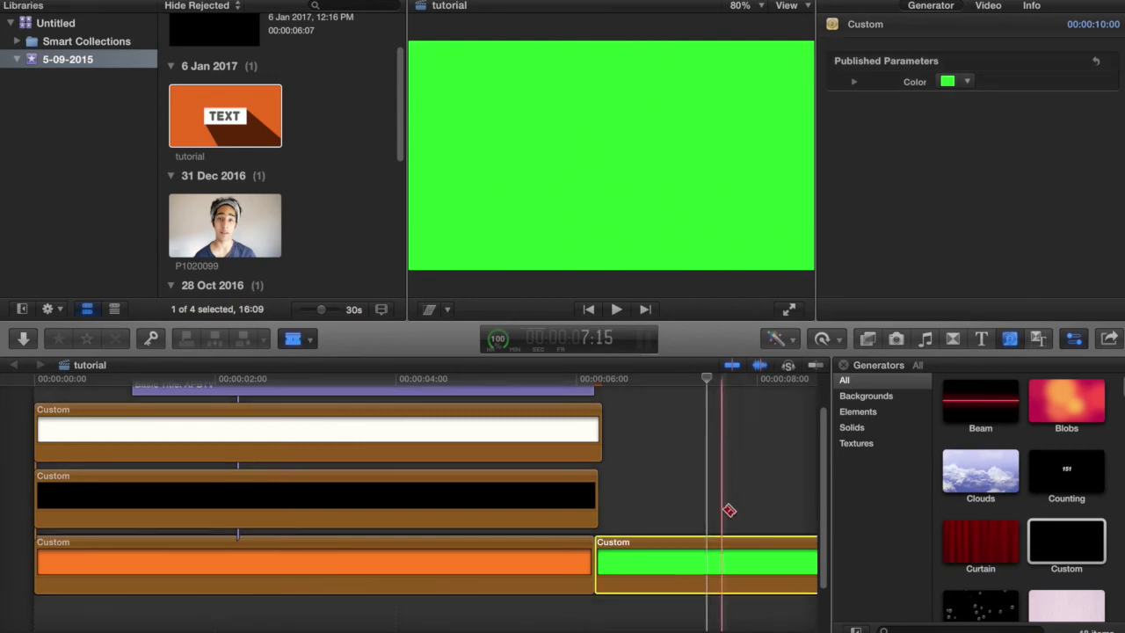
key("super+minus")
key("super+minus")
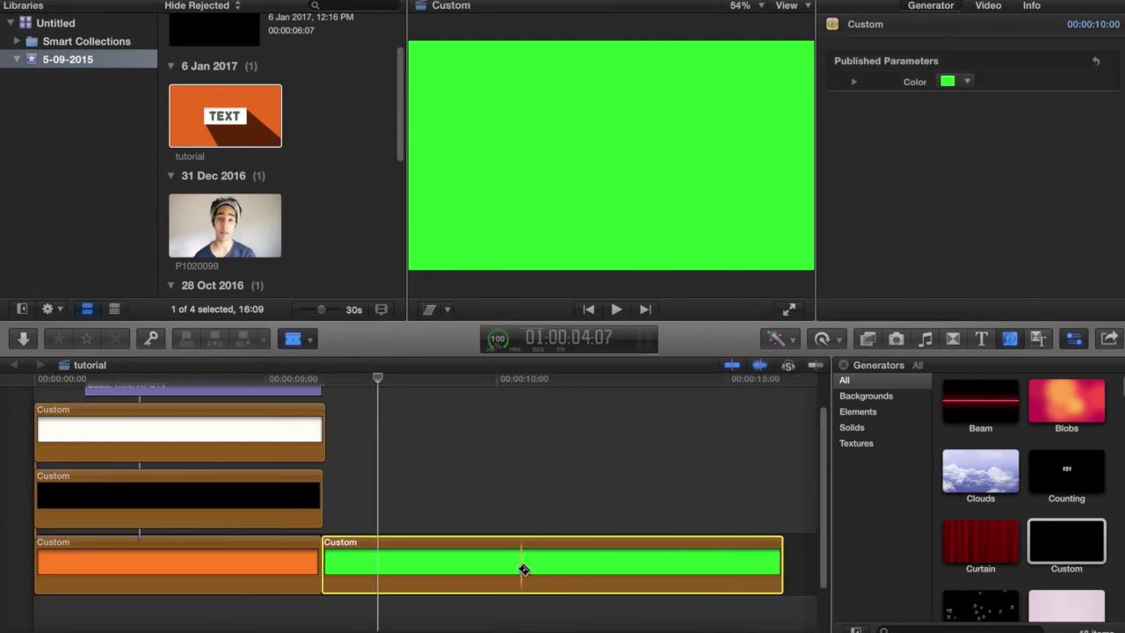
left_click(464, 569)
left_click_drag(465, 567, 196, 559)
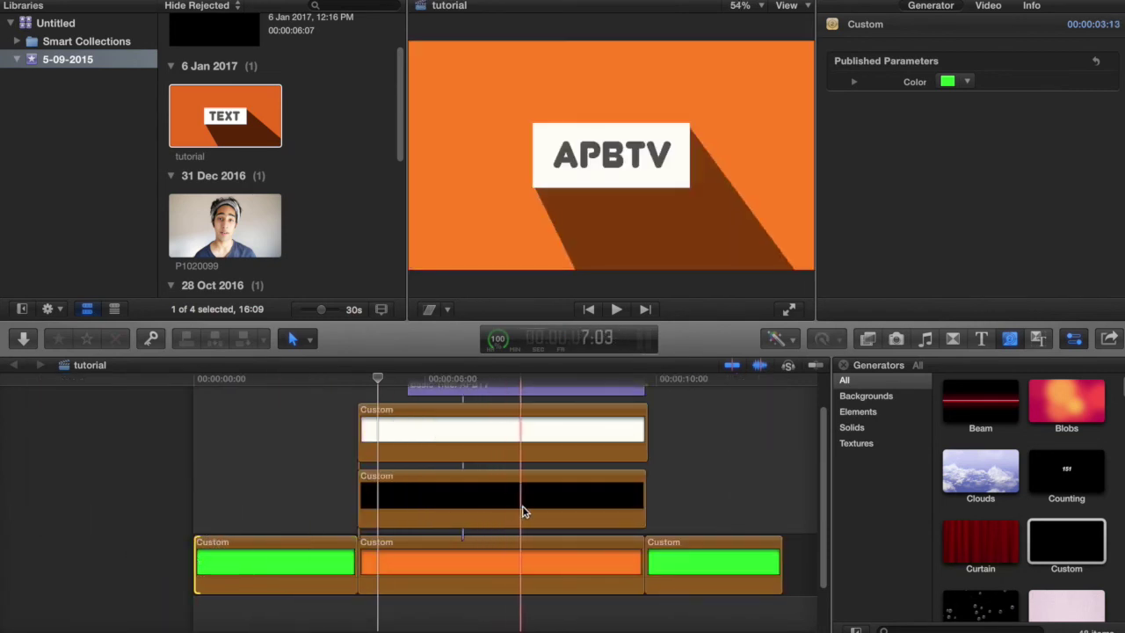
Add a Custom generator above the end of the APBTV title and cut it down to 1:18
scroll(416, 405, "up", 2)
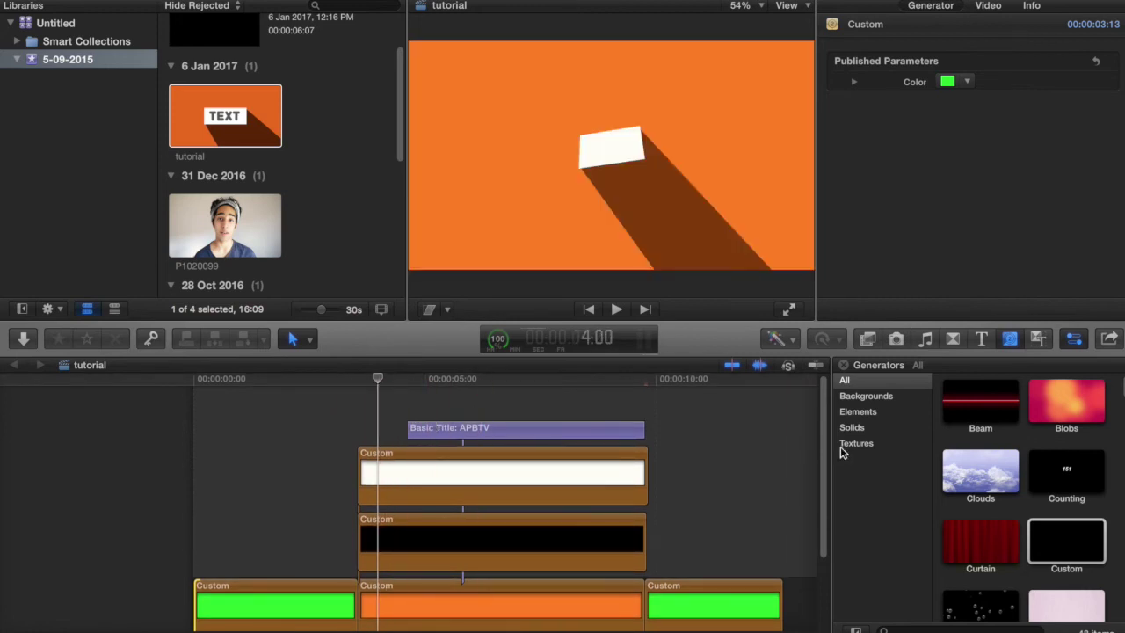
left_click_drag(1071, 532, 604, 390)
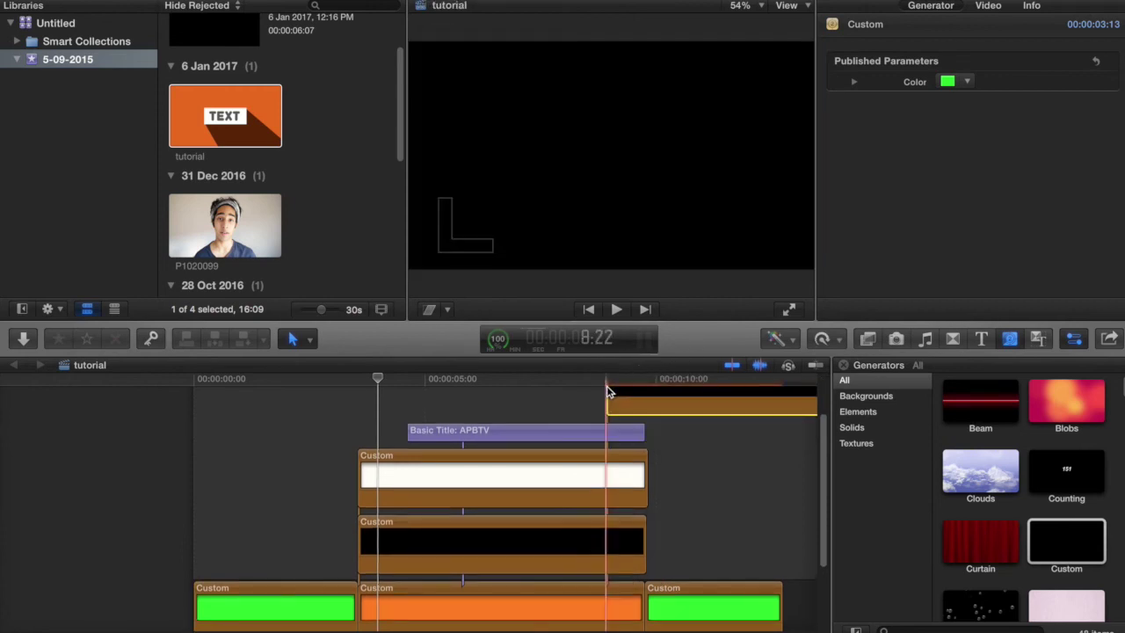
scroll(605, 390, "right", 5)
key("b")
left_click(582, 414)
key("a")
left_click(671, 563)
key("Delete")
Set the short top clip's color to orange (R 255, G 123, B 15)
left_click(520, 378)
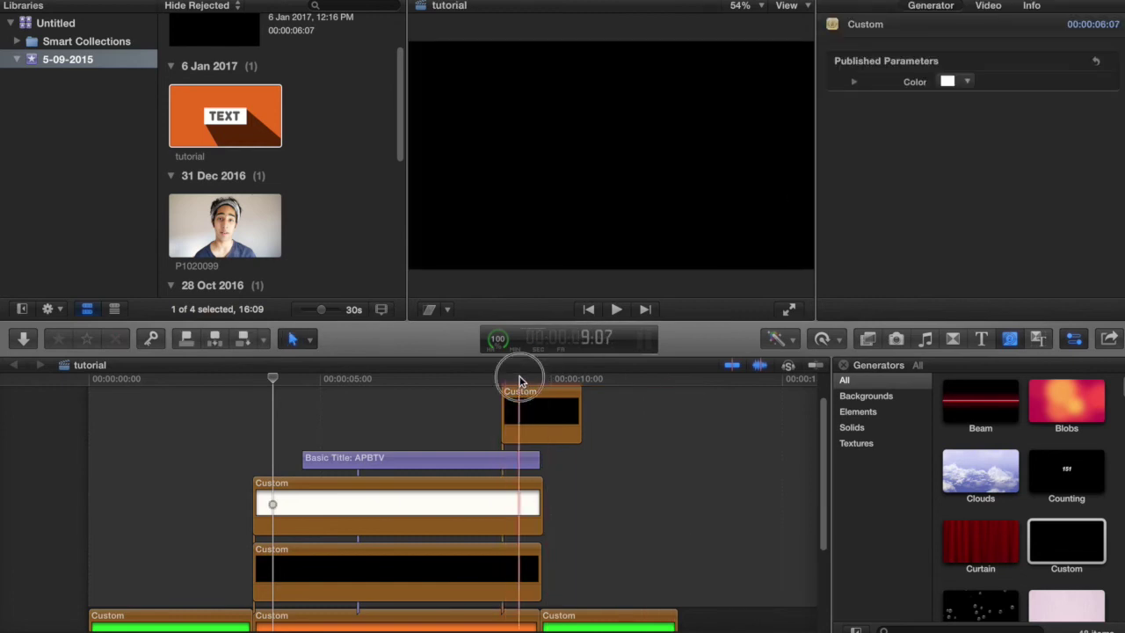
left_click(519, 402)
left_click(968, 80)
left_click_drag(976, 102, 1010, 100)
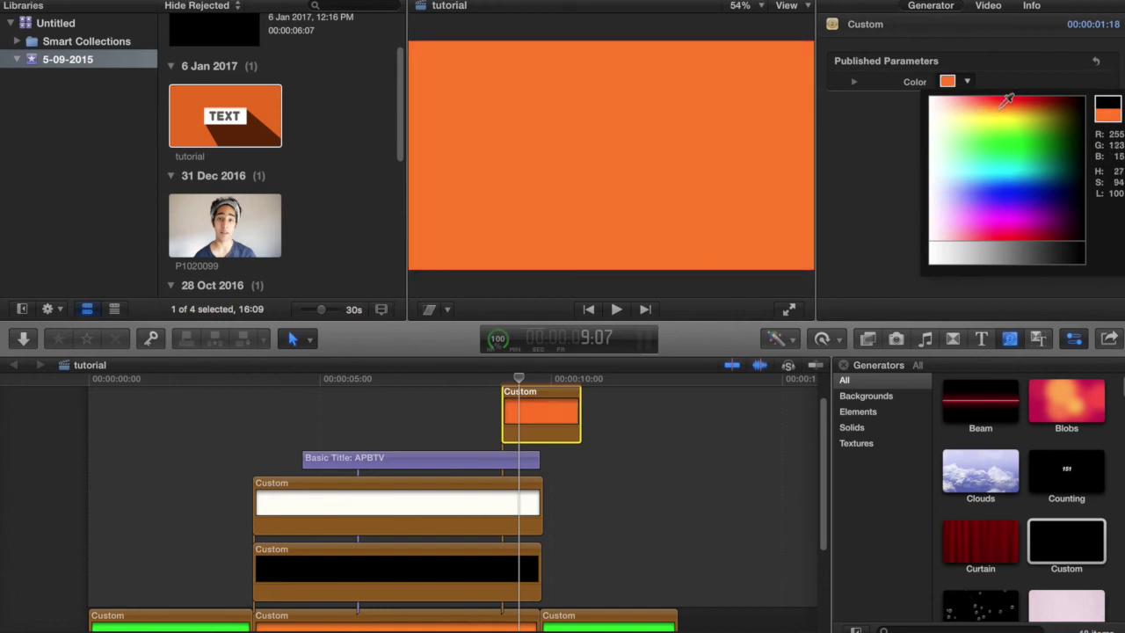
At 9:00, keyframe the top orange clip's transform, enlarged, rotated and placed just beyond the frame's upper-right corner
left_click(504, 380)
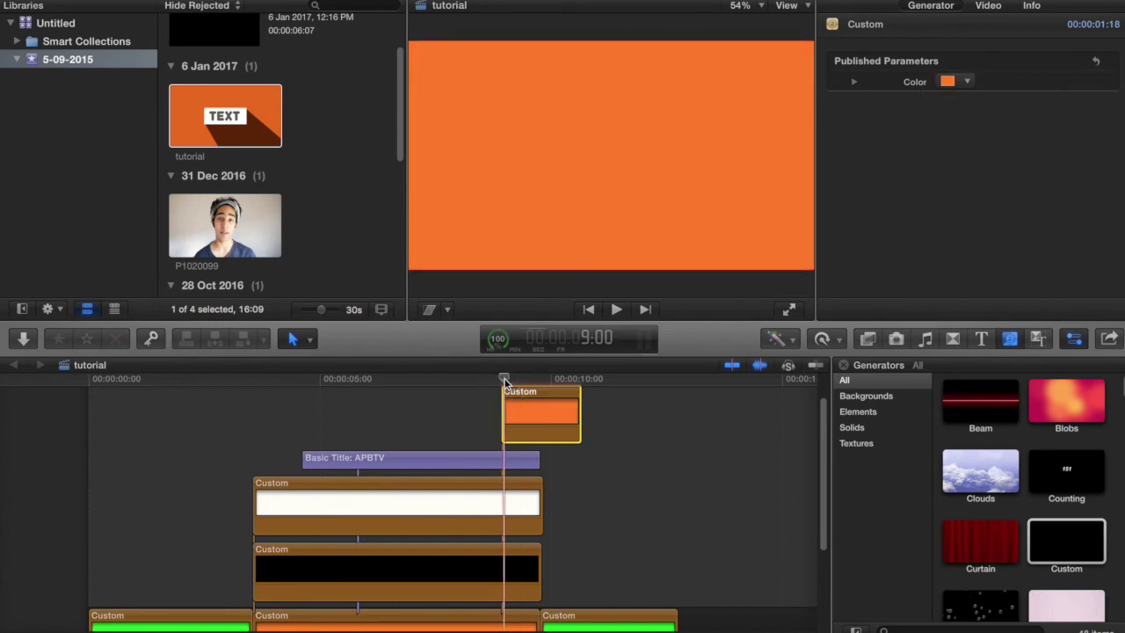
left_click(763, 6)
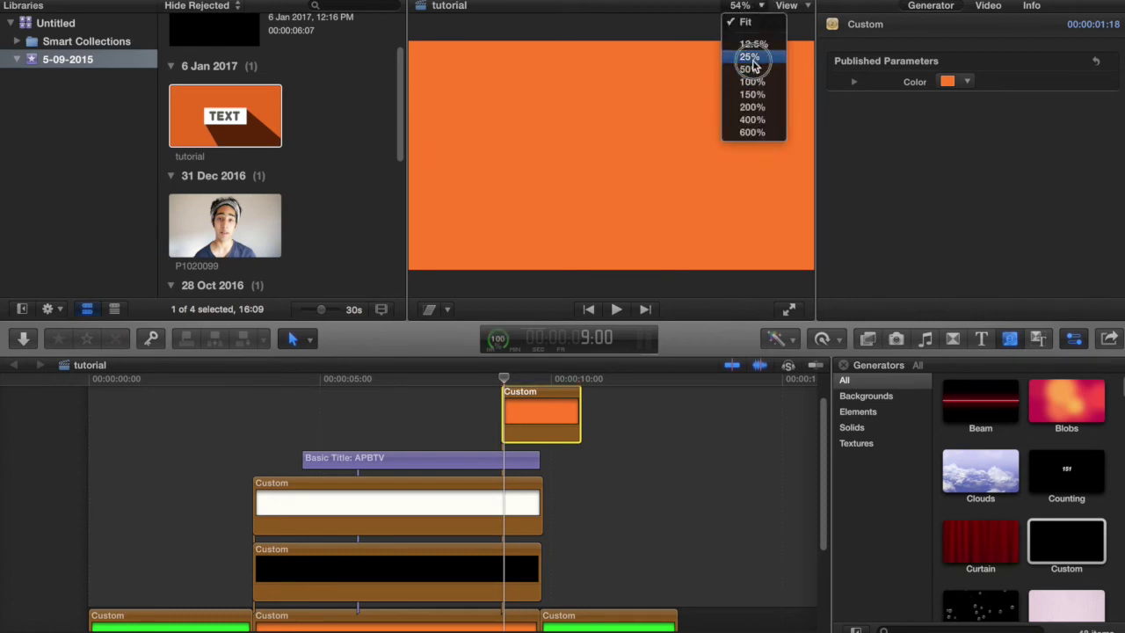
left_click(751, 59)
left_click(527, 400)
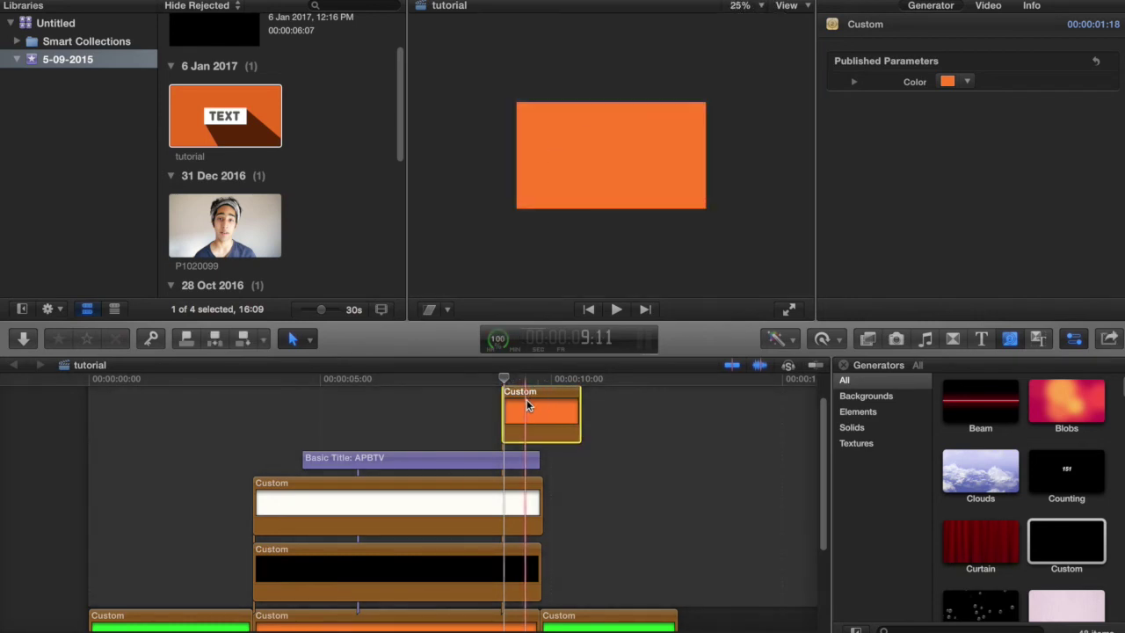
left_click(448, 310)
left_click(456, 332)
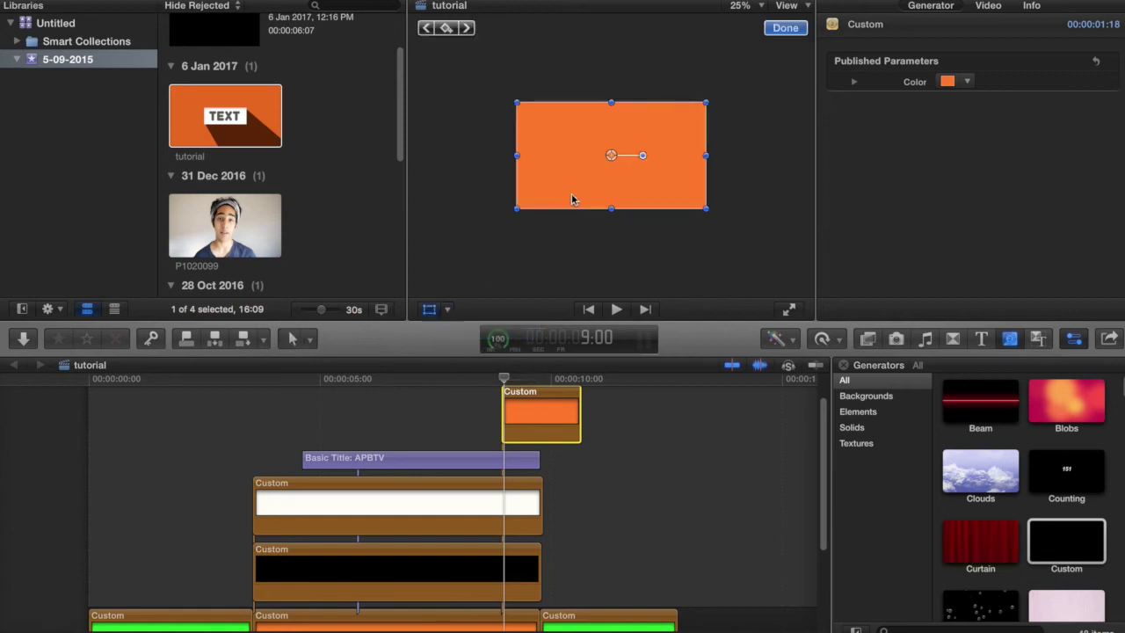
left_click_drag(517, 103, 478, 49)
left_click_drag(649, 157, 812, 160)
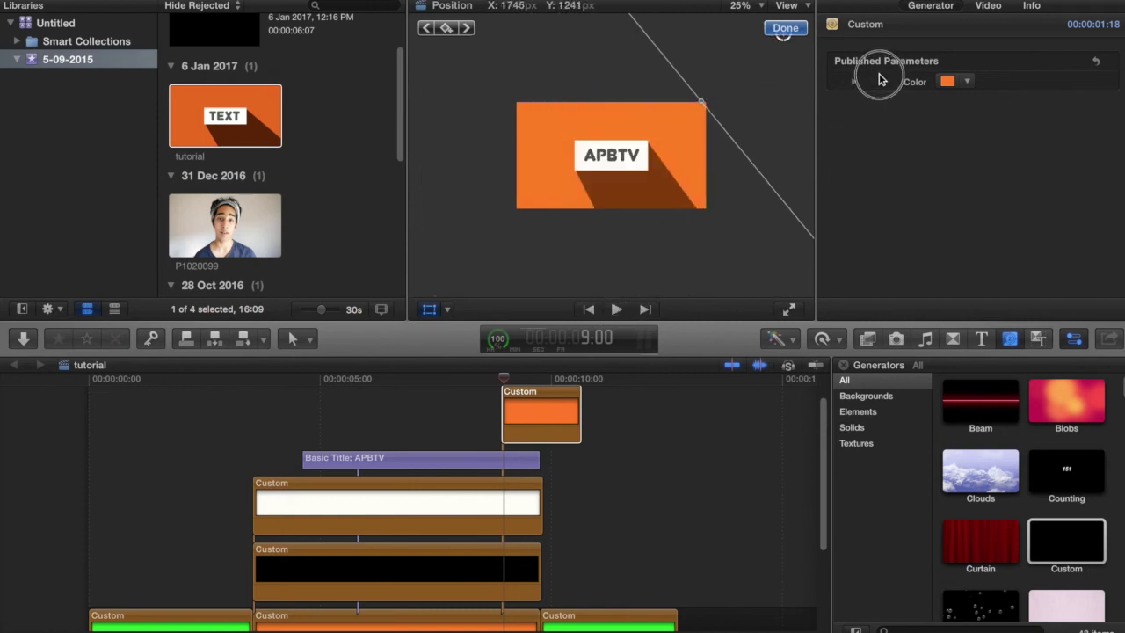
left_click_drag(881, 80, 875, 68)
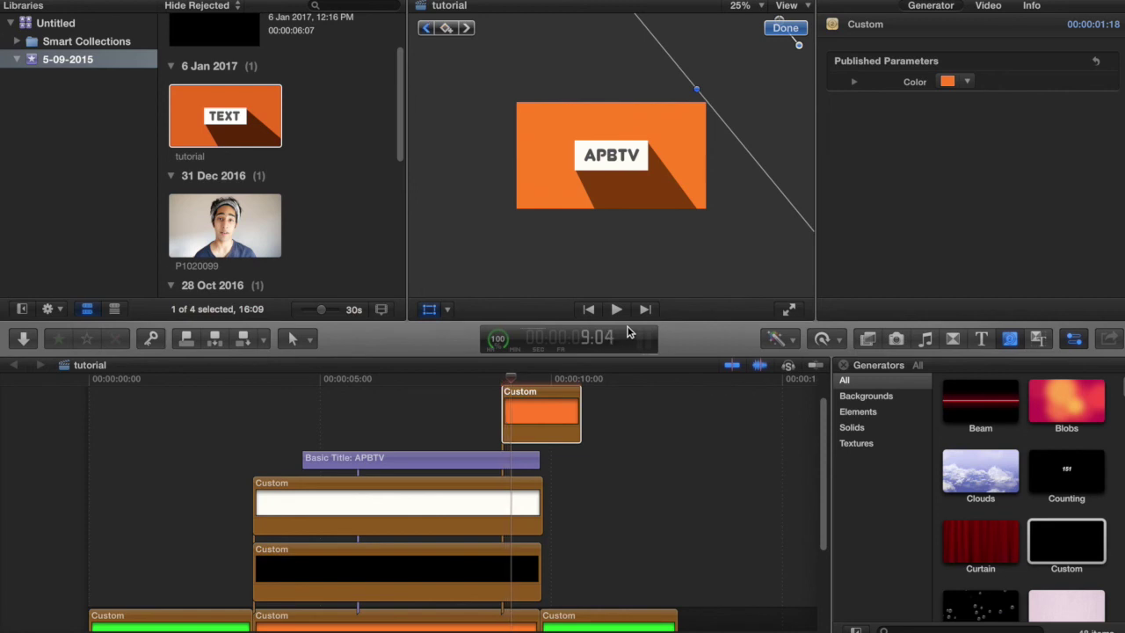
At 9:20, keyframe the top orange clip's position beyond the frame's lower-left corner and finish the transform
key("Right")
key("Right")
key("Right")
key("Right")
key("Right")
key("Right")
key("Right")
key("Right")
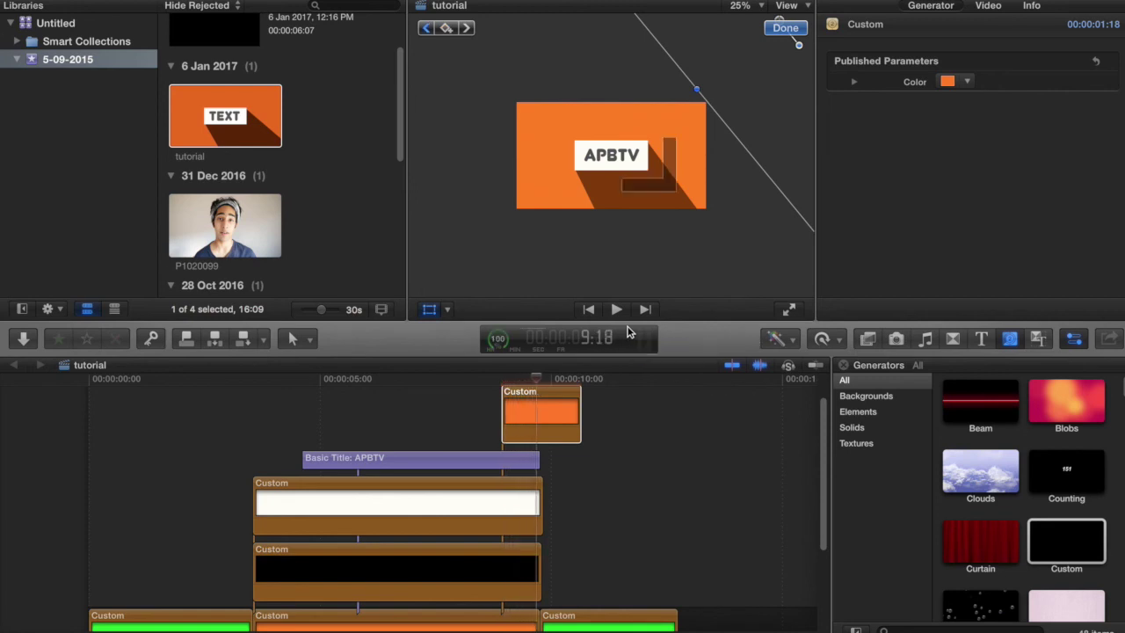
key("Right")
key("Right")
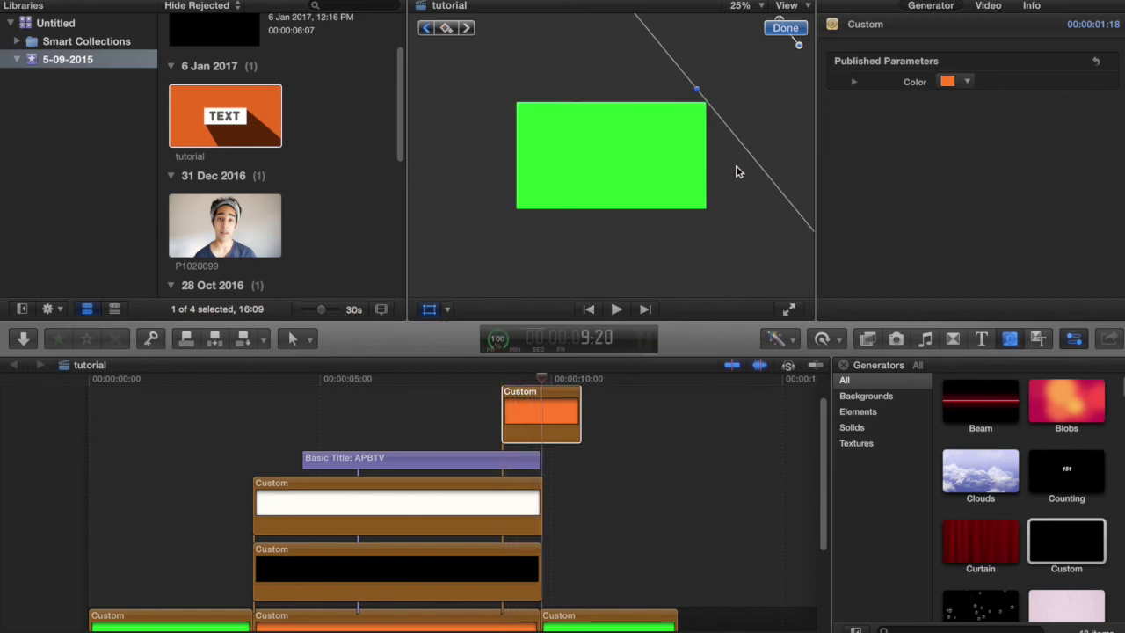
left_click_drag(743, 128, 402, 382)
left_click(785, 28)
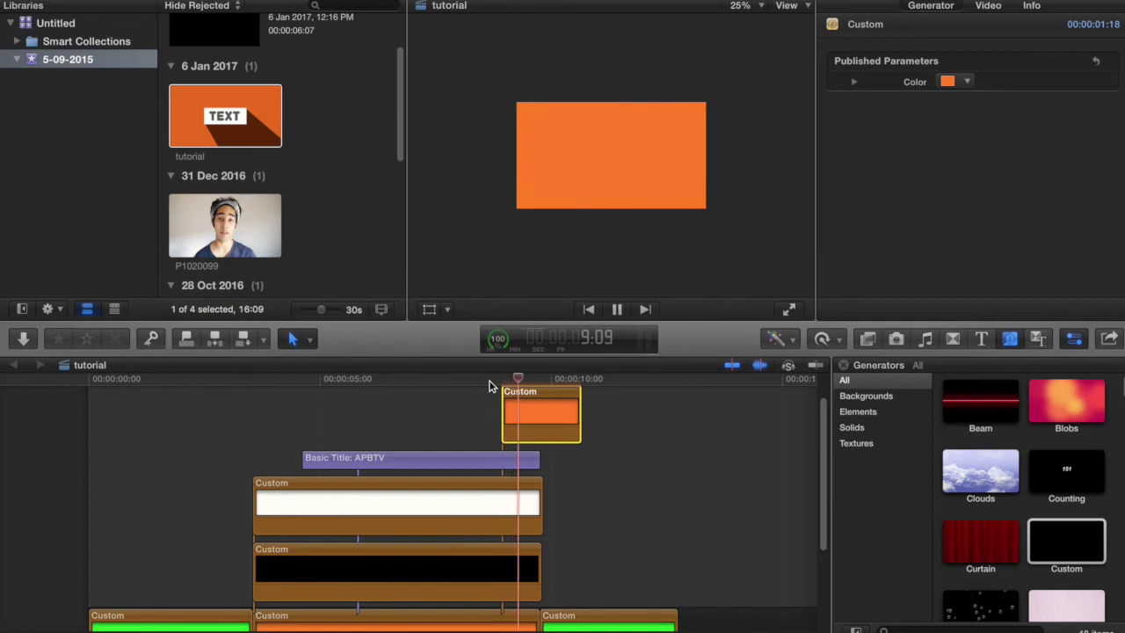
Shift the top orange clip slightly later and trim the end of the white clip to a 6:04 duration
left_click_drag(522, 415, 534, 415)
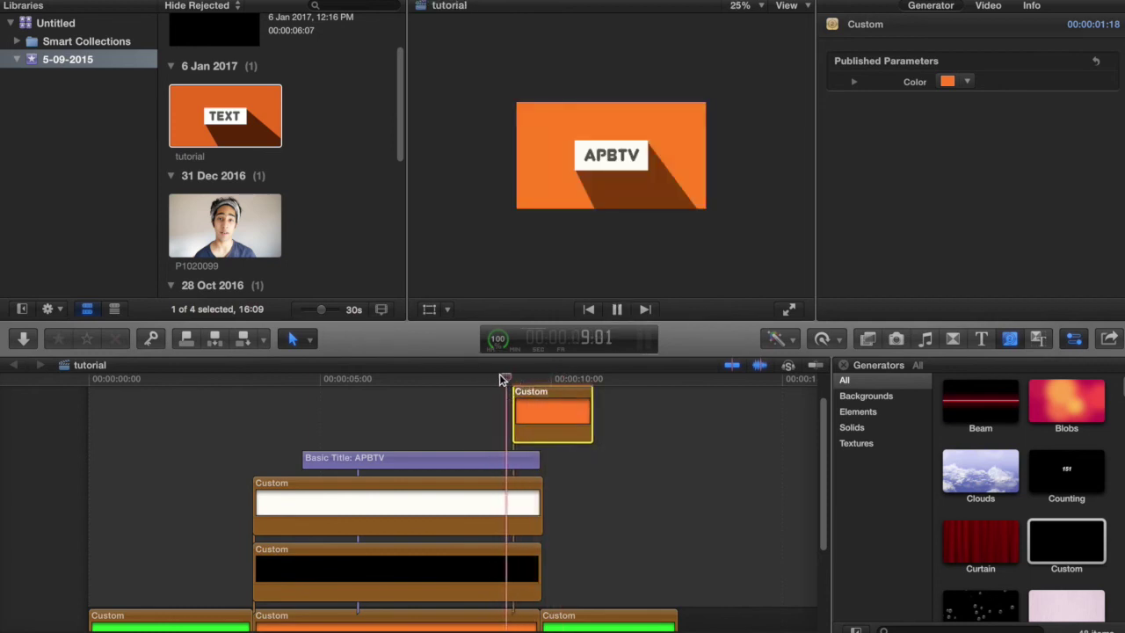
key("space")
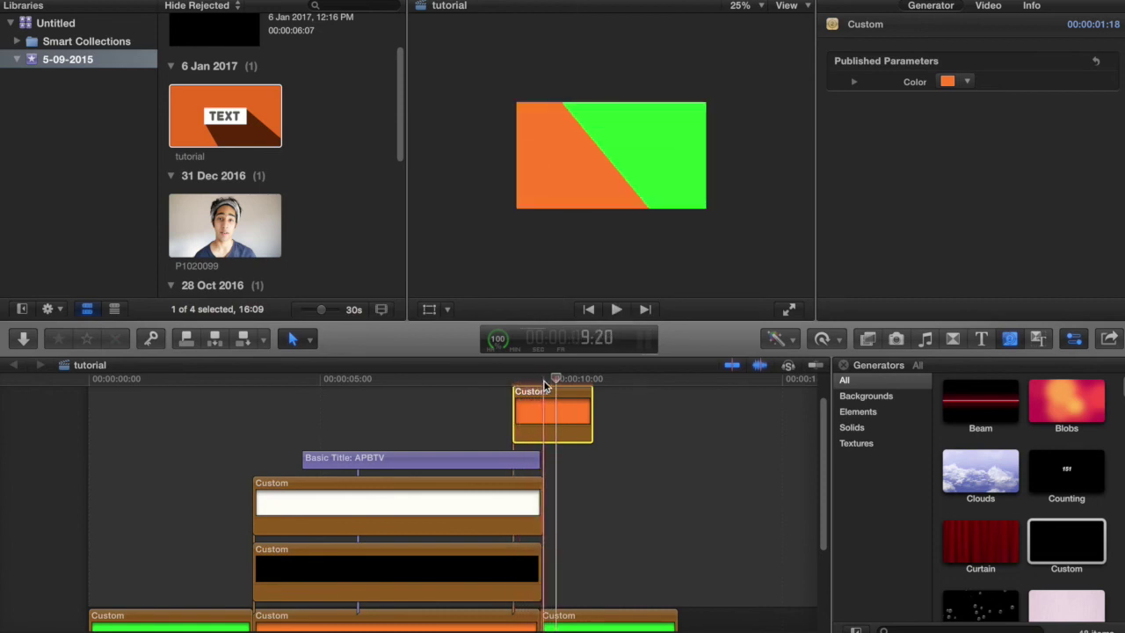
left_click_drag(540, 489, 534, 489)
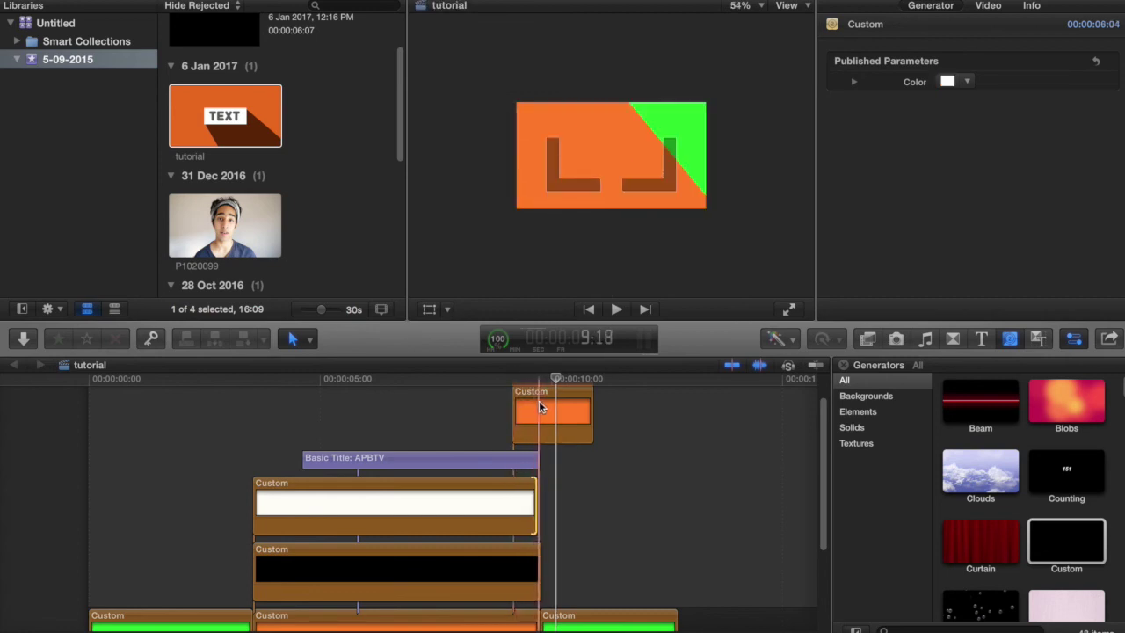
key("space")
left_click(492, 380)
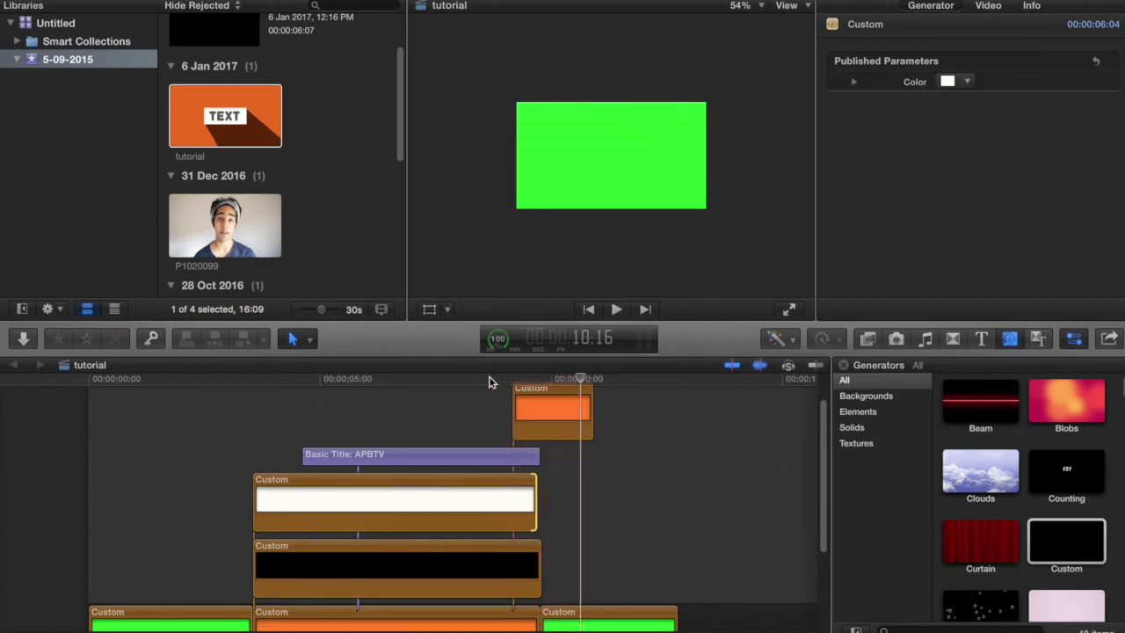
Add a Custom generator on top over the first green-to-orange cut and trim it to 1:03
scroll(490, 383, "down", 3)
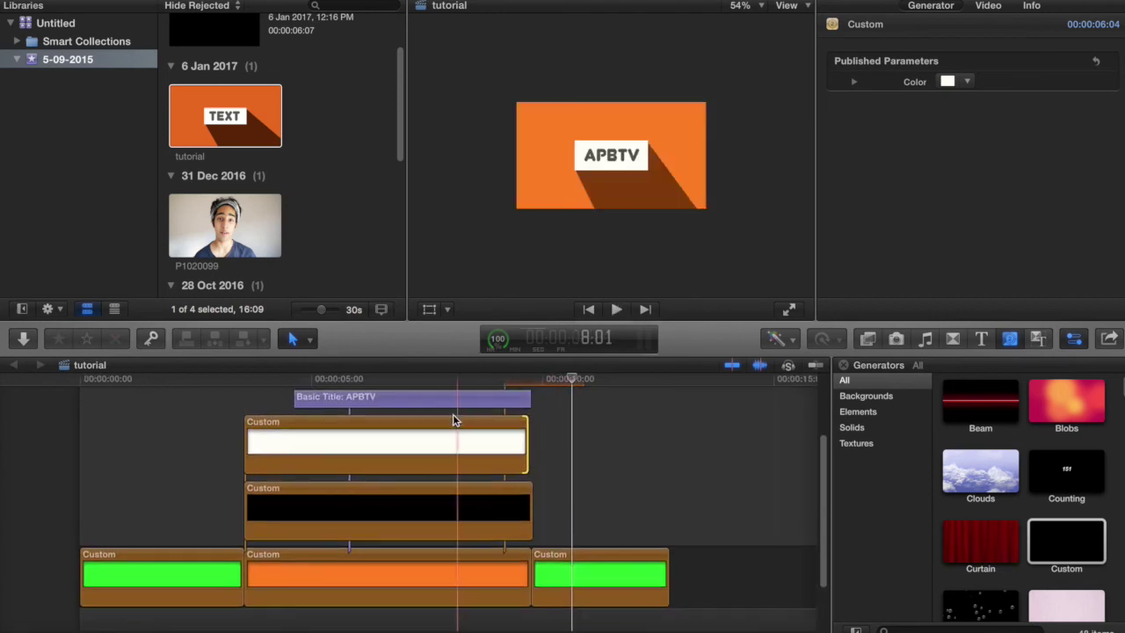
scroll(453, 414, "down", 2)
scroll(454, 419, "up", 2)
scroll(422, 406, "up", 1)
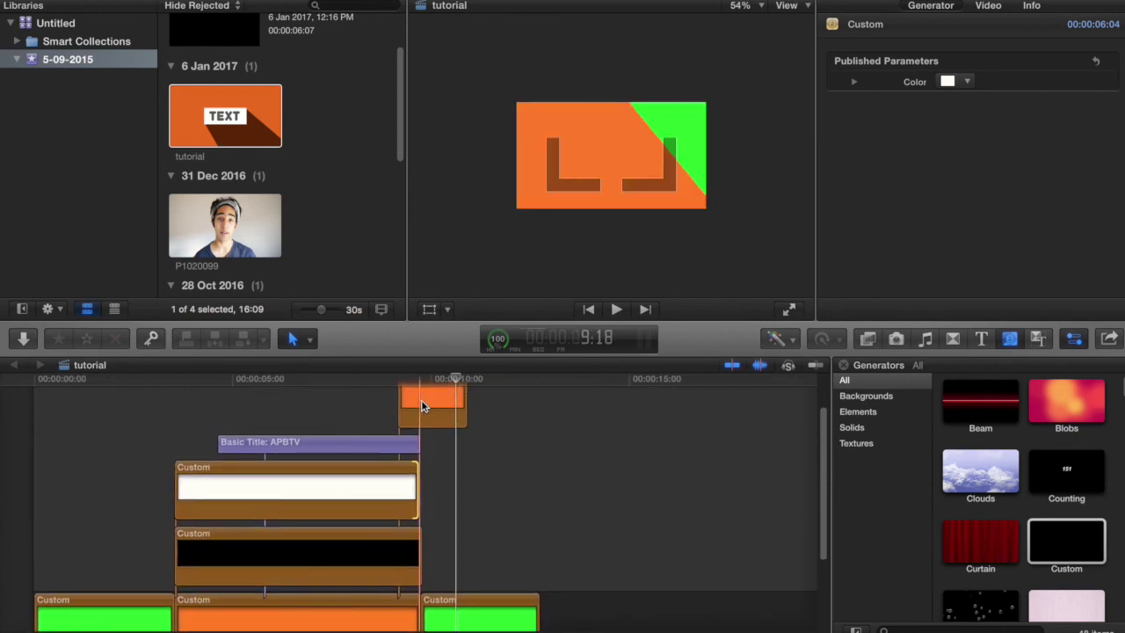
left_click_drag(1067, 545, 161, 411)
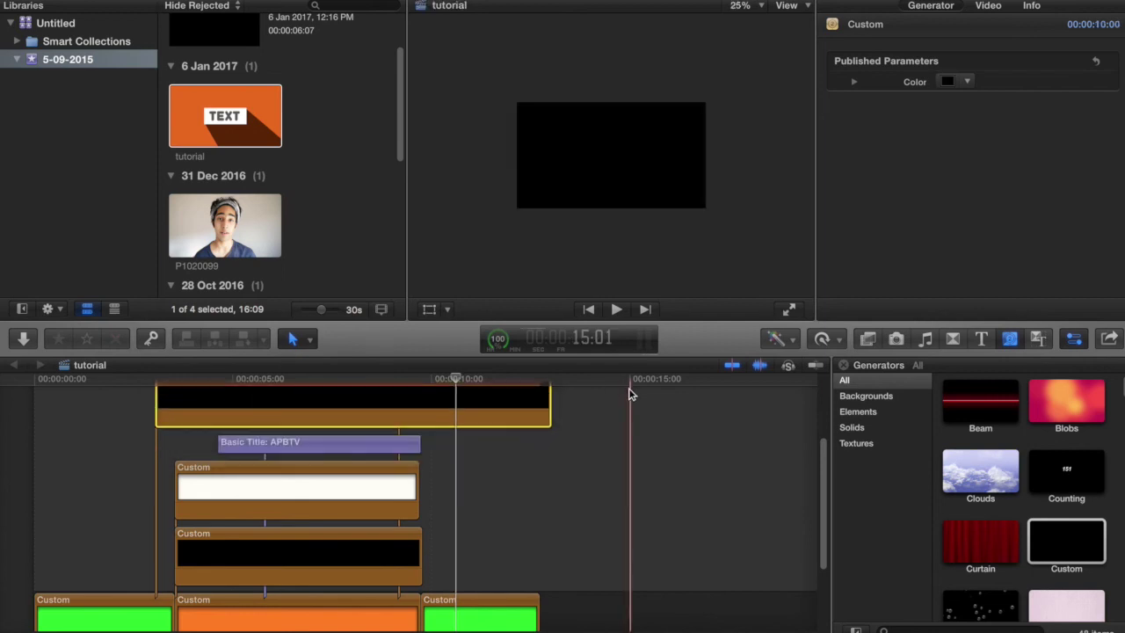
left_click_drag(552, 399, 199, 422)
Set the color of the new 1:03 Custom clip to yellow
left_click(205, 117)
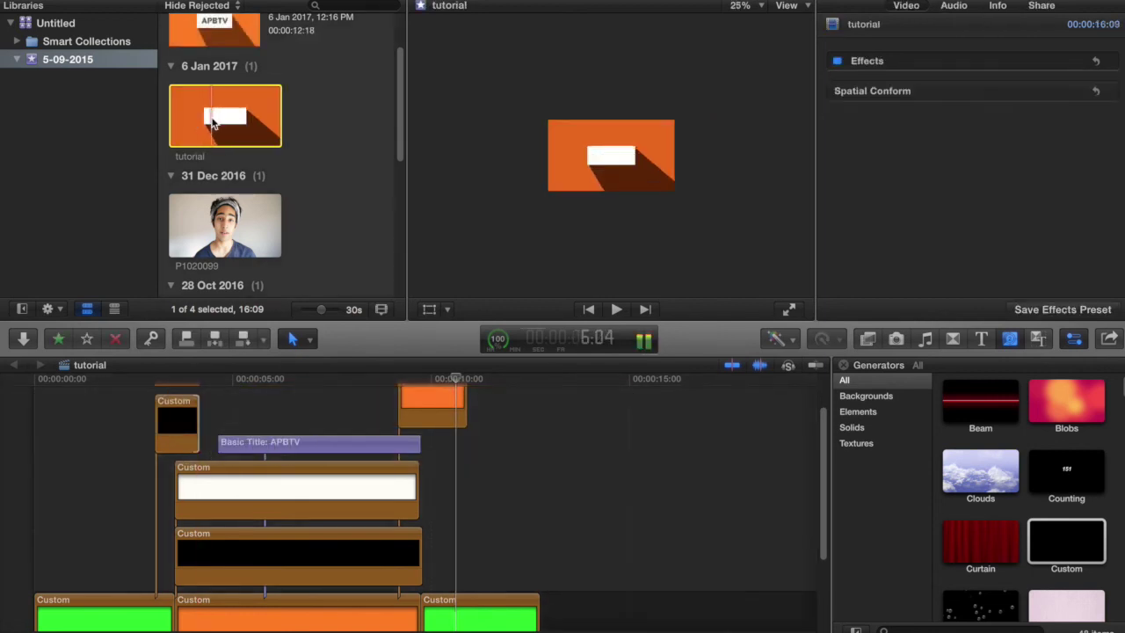
left_click(177, 414)
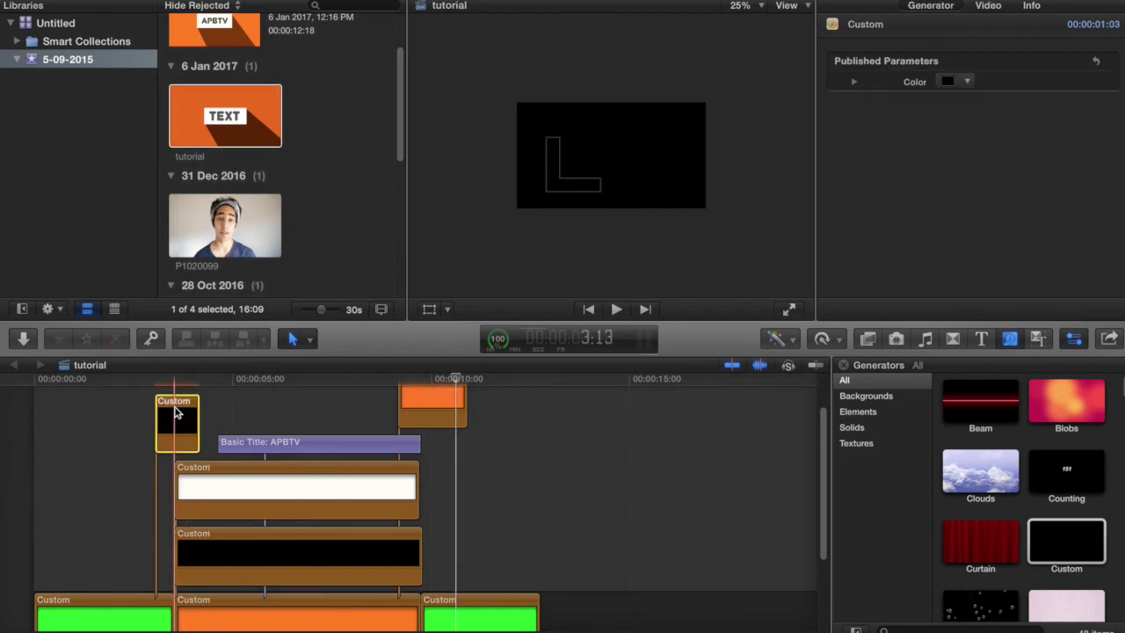
left_click(182, 387)
left_click(967, 81)
left_click_drag(1011, 105, 993, 110)
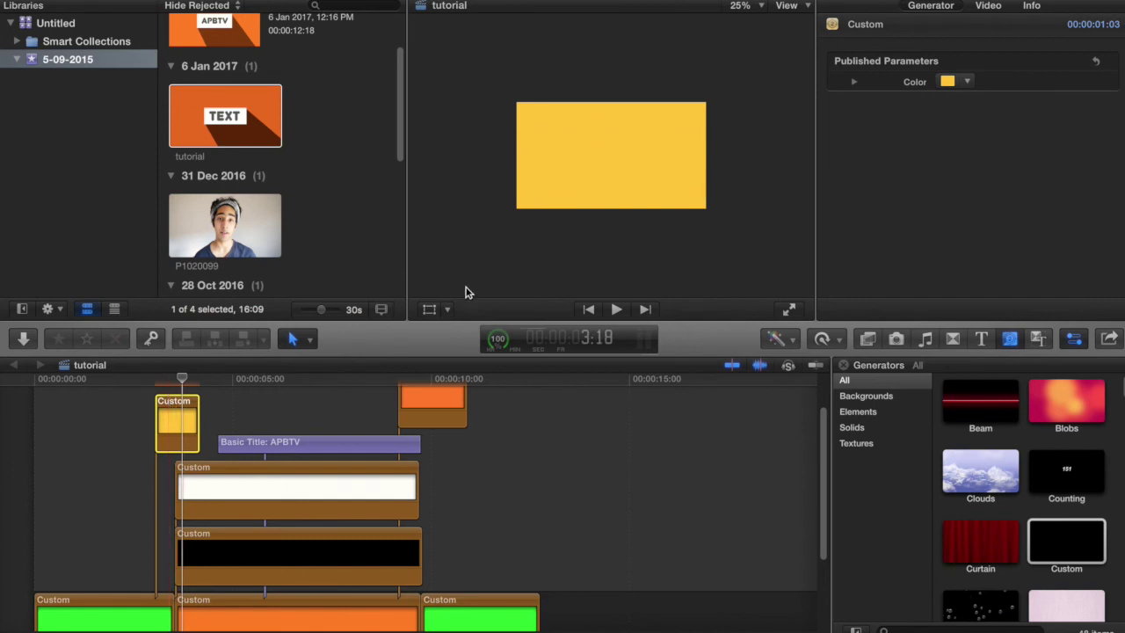
Transform the yellow clip to sit enlarged and rotated beyond the frame's upper-left corner, with a keyframe before the first green-to-orange cut
left_click(431, 310)
left_click(430, 310)
left_click_drag(634, 164, 645, 130)
left_click_drag(618, 220, 450, 92)
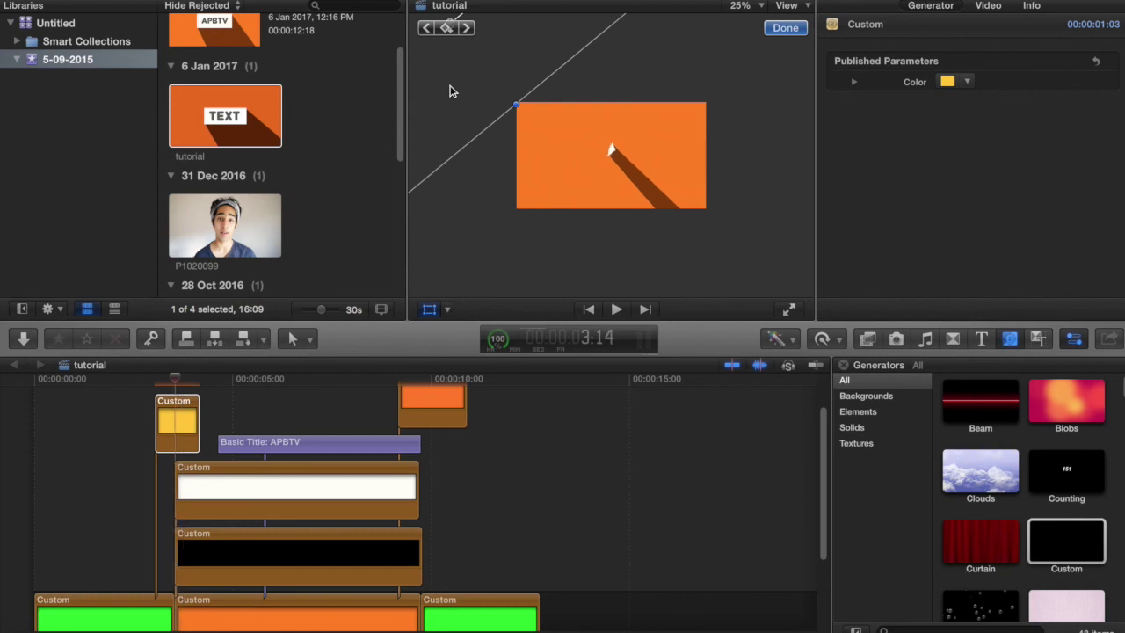
key("Left")
key("Left")
key("Left")
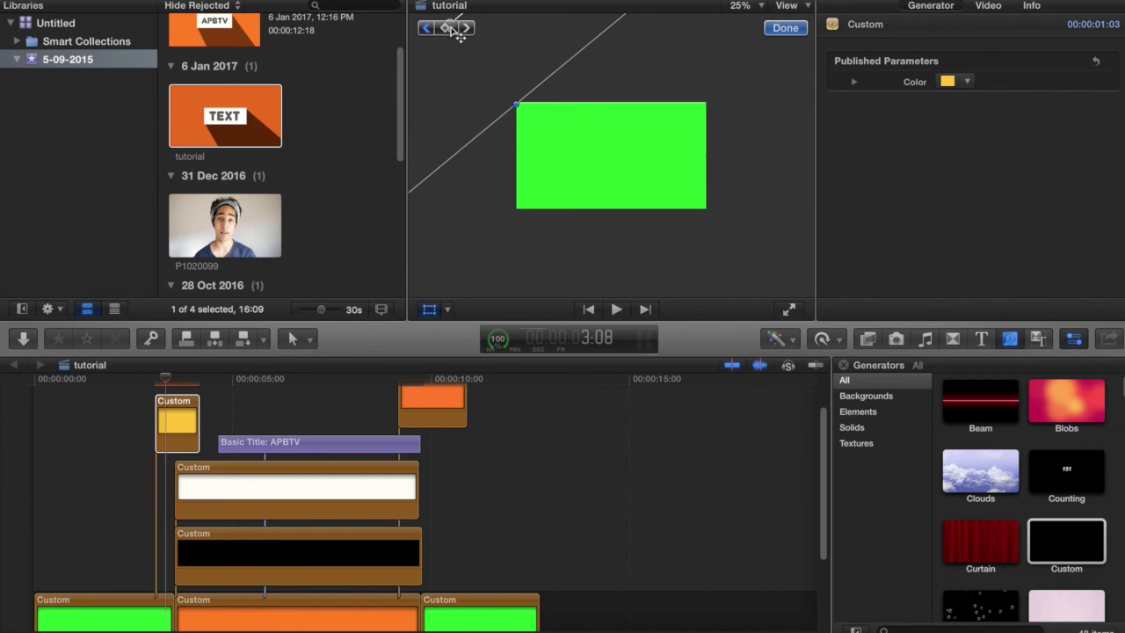
At 3:17, move the yellow clip diagonally beyond the frame's lower-right corner as a second keyframe and finish the transform
key("Right")
key("Right")
key("Right")
key("Right")
key("Right")
key("Right")
left_click_drag(463, 79, 797, 343)
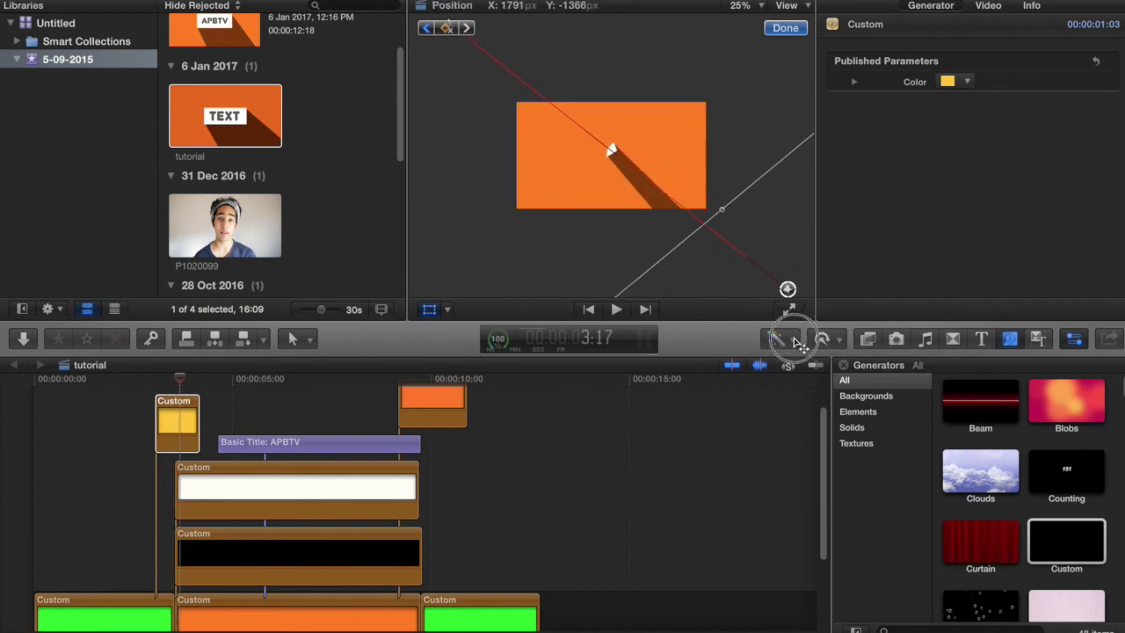
left_click(785, 28)
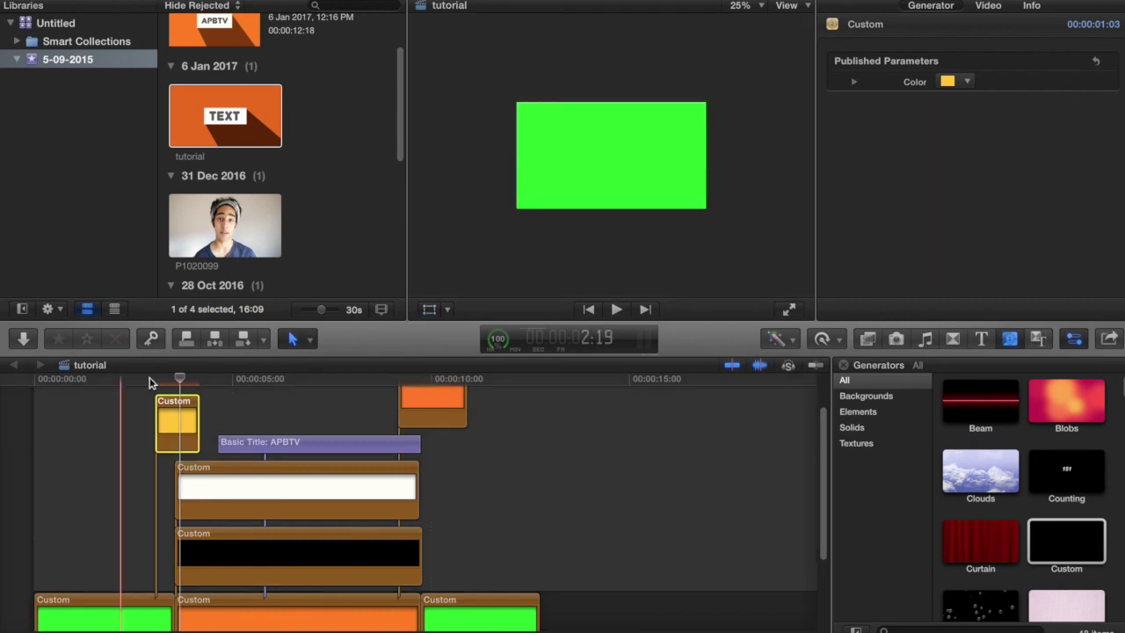
Shift the yellow clip in small amounts along the timeline so its wipe covers the first green-to-orange cut, checking playback
left_click(170, 414)
left_click_drag(170, 413, 179, 413)
key("space")
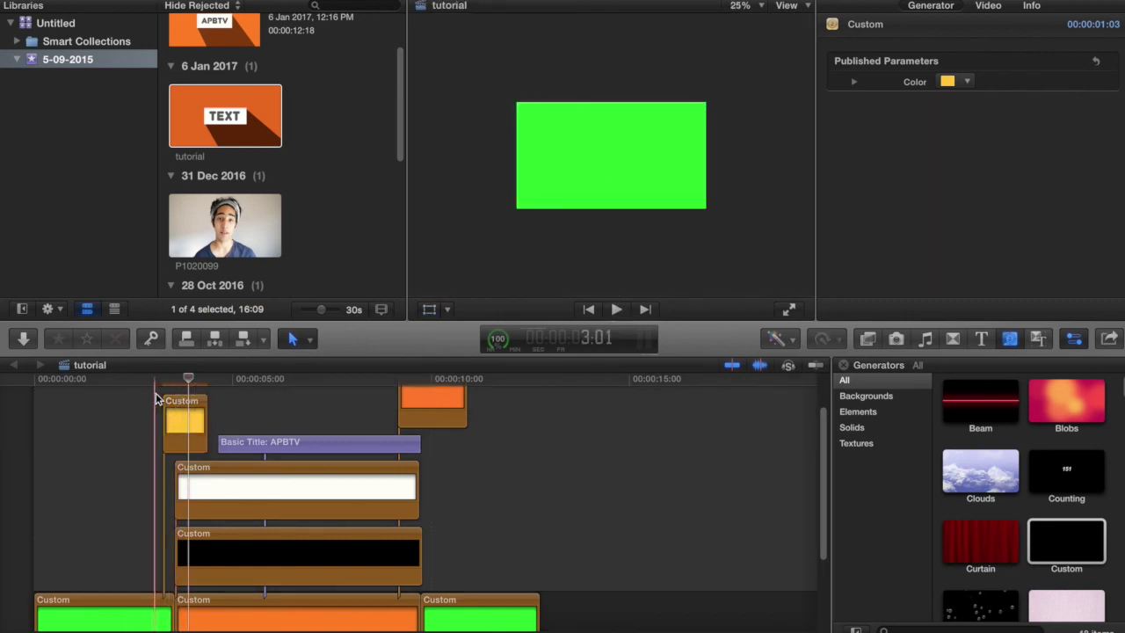
key("space")
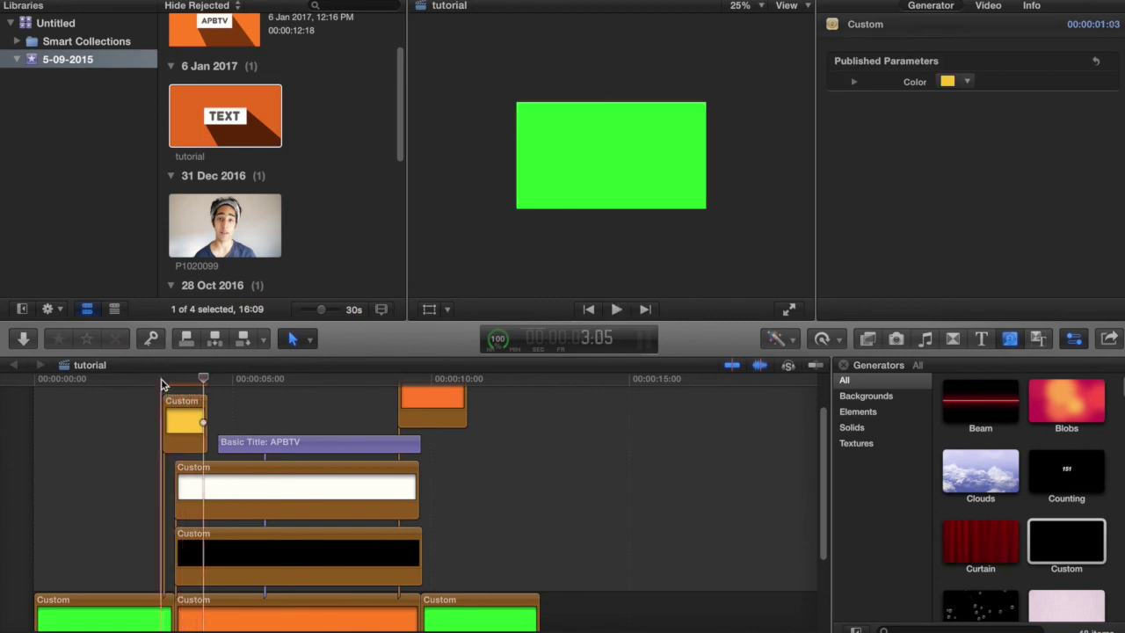
left_click_drag(169, 383, 174, 384)
left_click_drag(185, 422, 195, 421)
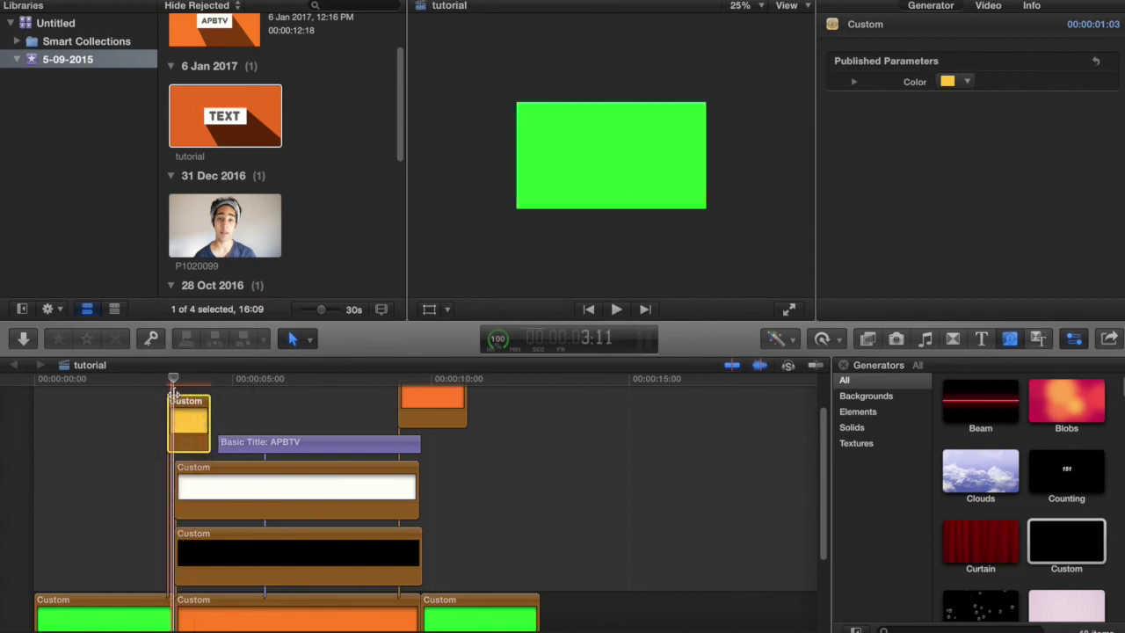
key("space")
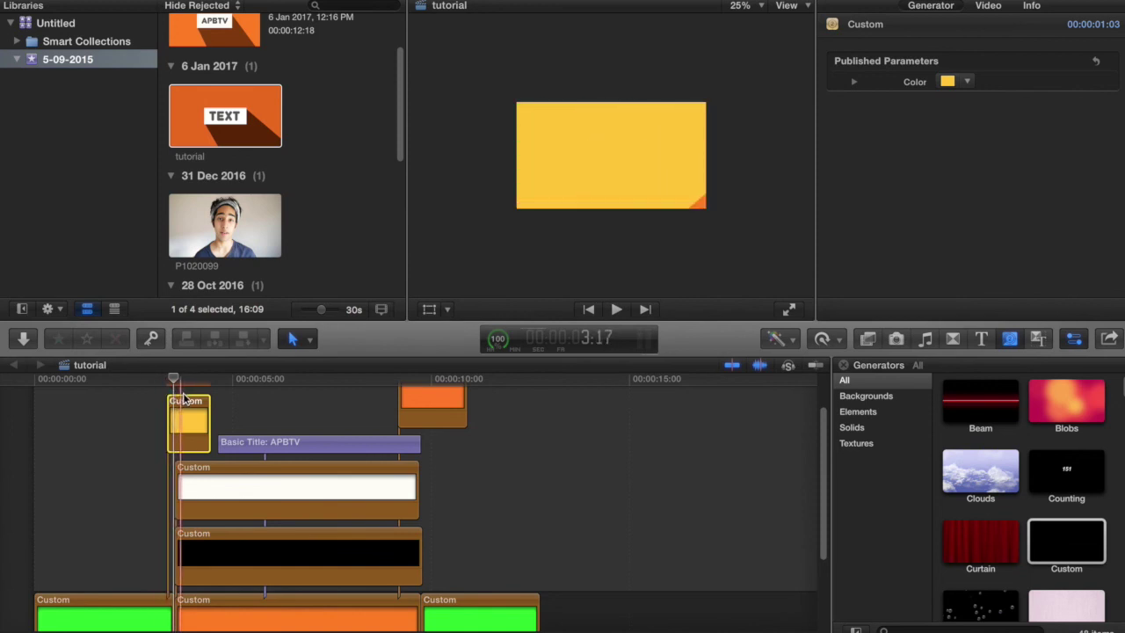
left_click_drag(188, 414, 184, 413)
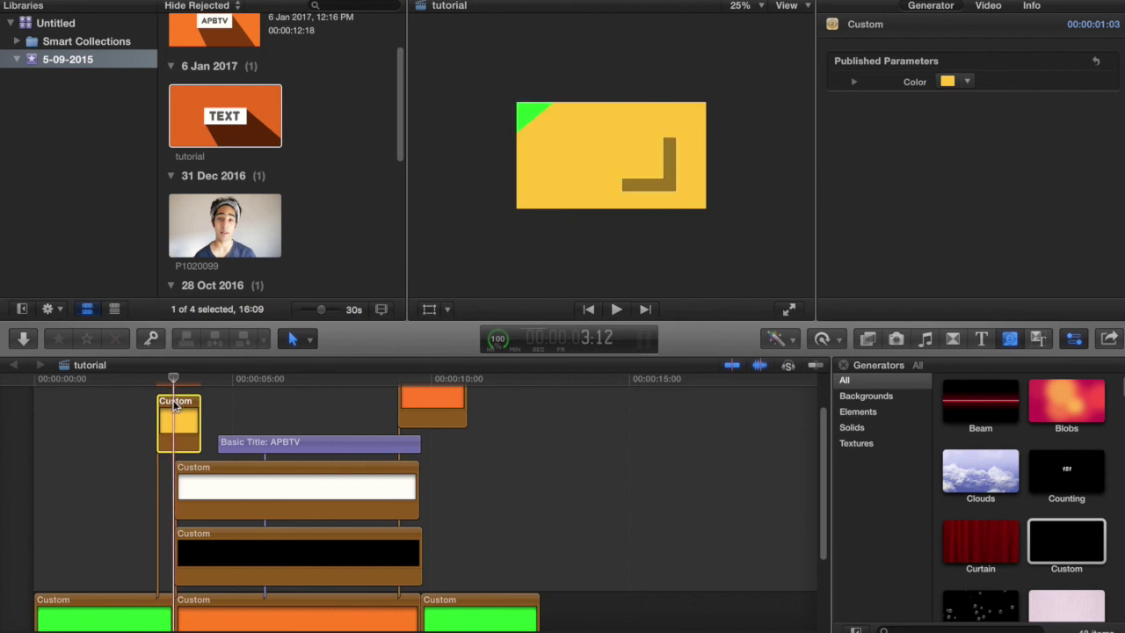
key("super+equal")
key("super+equal")
key("super+equal")
key("super+equal")
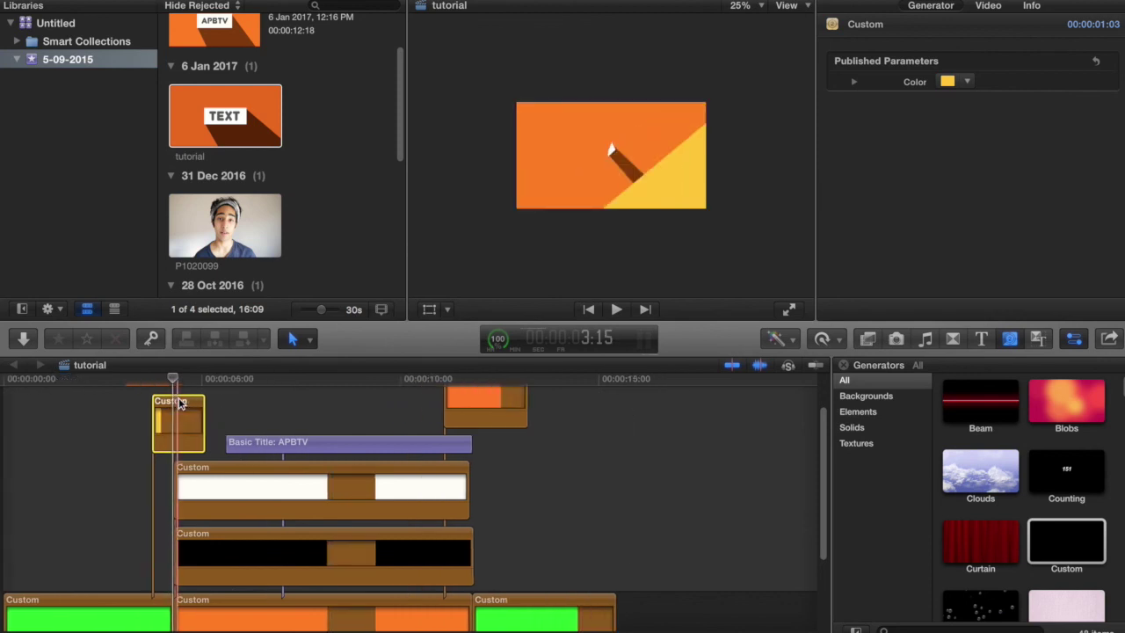
left_click_drag(171, 409, 177, 408)
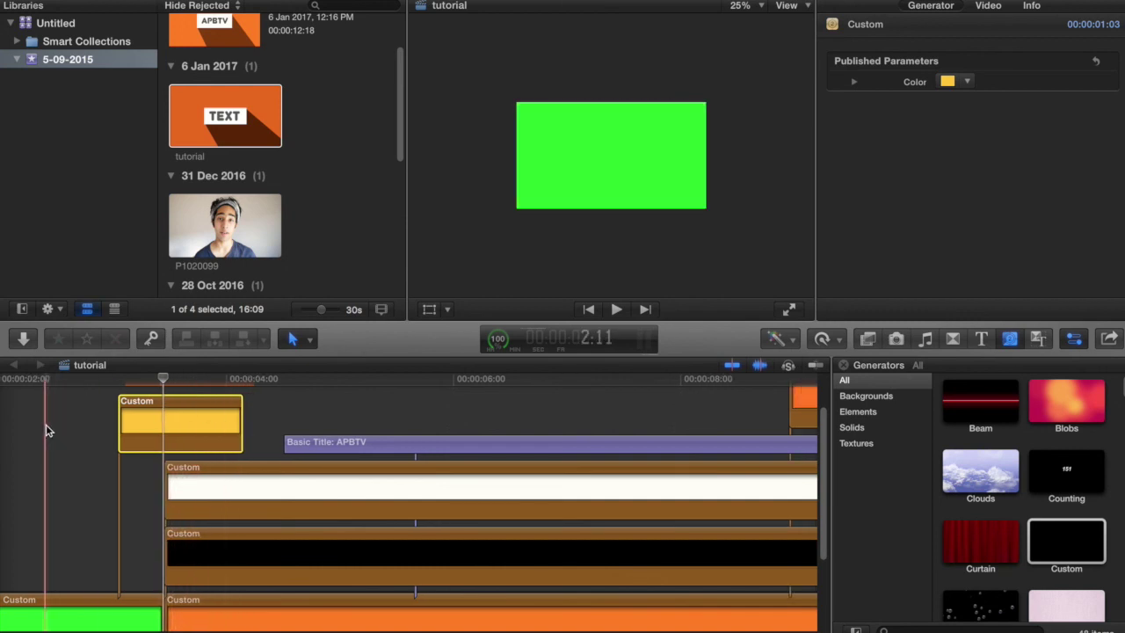
Add the "[No Copyright Music] Bay Breeze" clip below the primary storyline at the start of the project
key("super+minus")
key("super+minus")
key("super+minus")
scroll(49, 431, "down", 2)
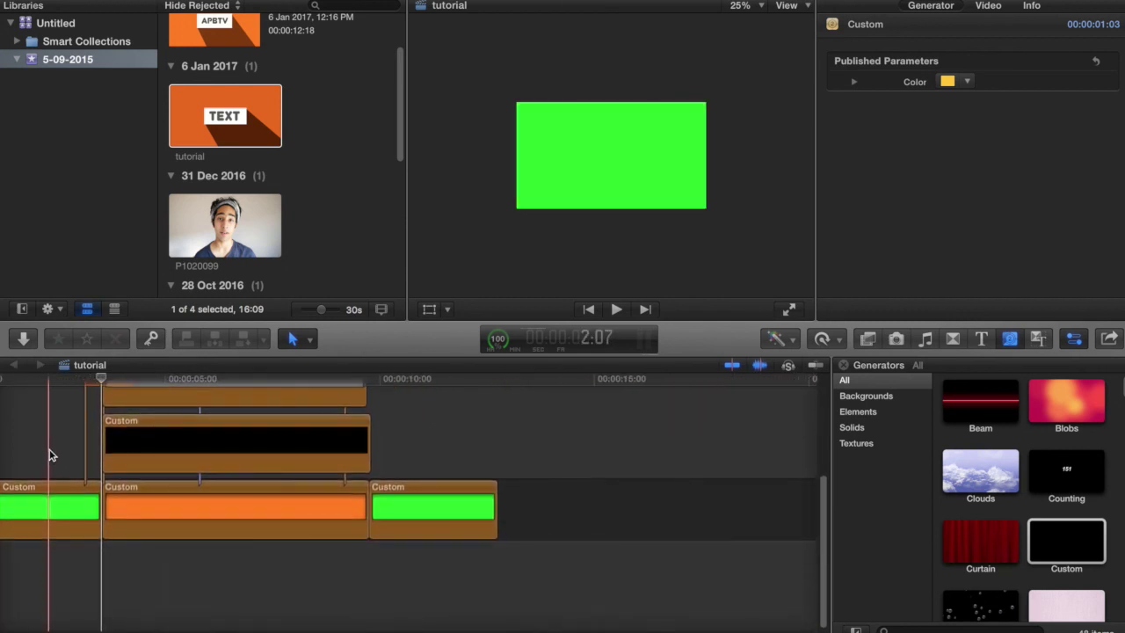
key("super+minus")
key("super+minus")
scroll(256, 132, "down", 3)
scroll(255, 132, "down", 5)
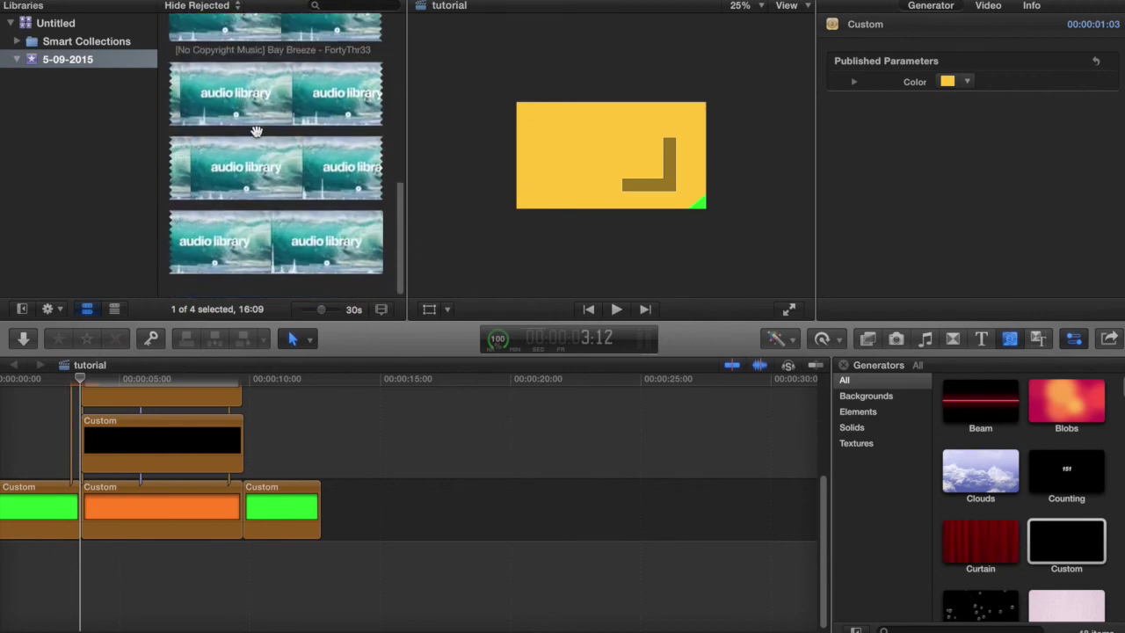
left_click(227, 76)
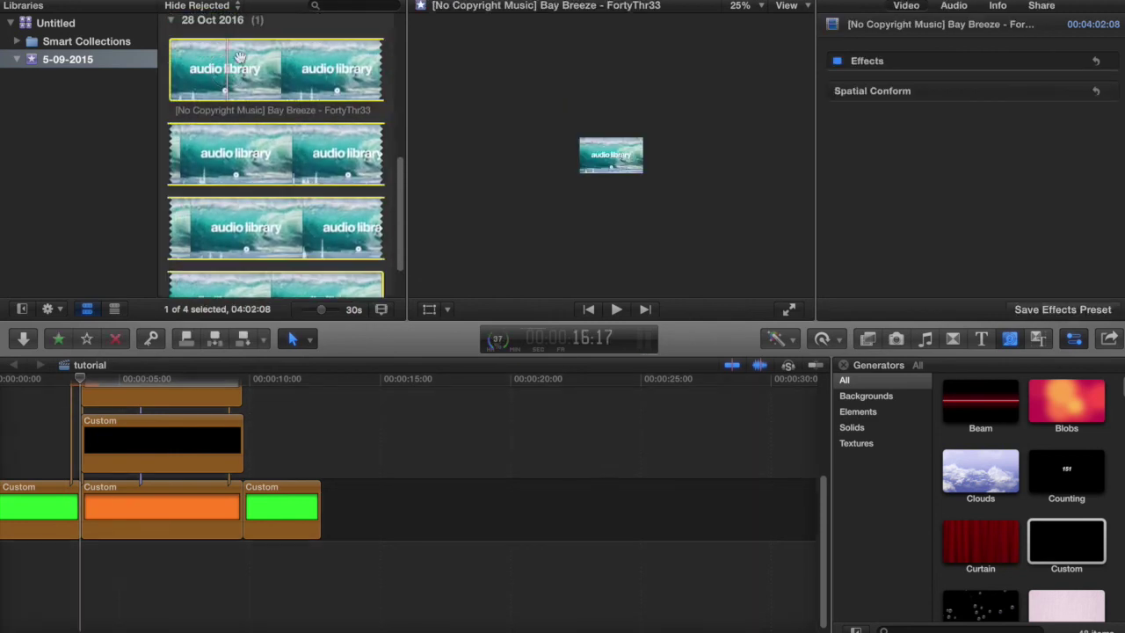
left_click_drag(226, 86, 75, 576)
Detach the audio of the Bay Breeze clip and delete its video part
right_click(76, 575)
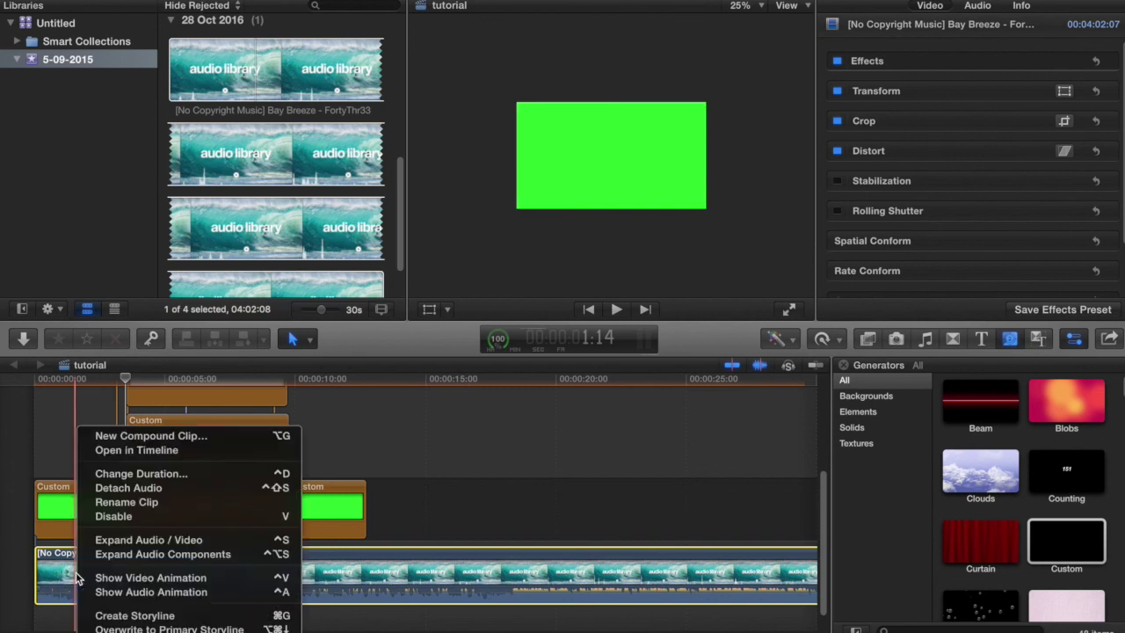
left_click(106, 487)
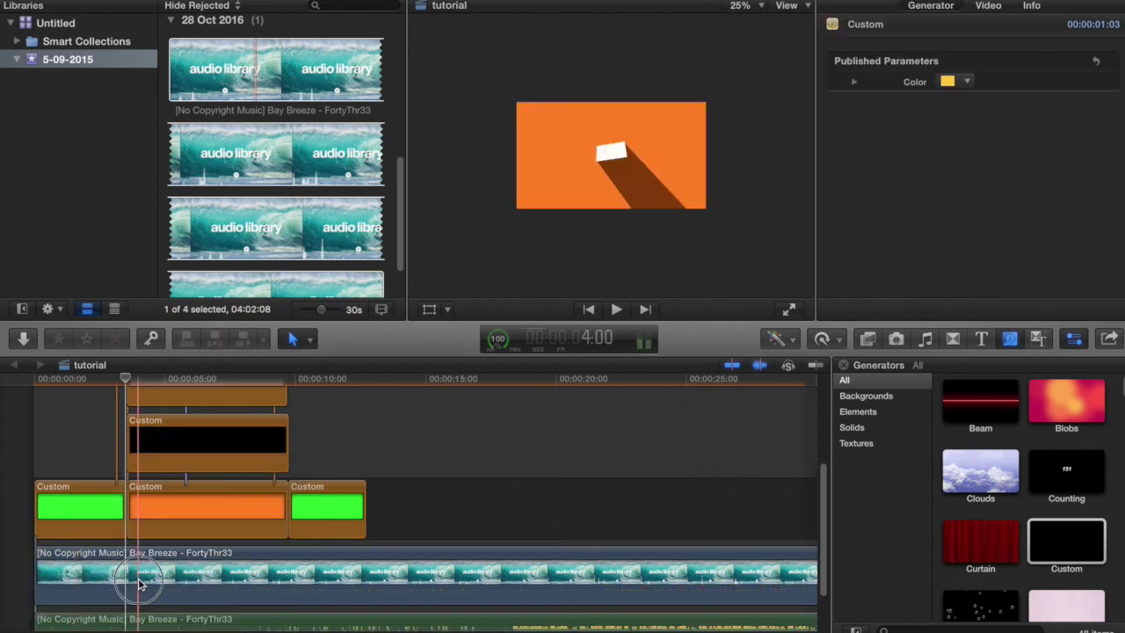
key("Delete")
Cut off the quiet opening of the Bay Breeze audio to leave 3:47:01 from the project start, and play it back
left_click(475, 553)
key("space")
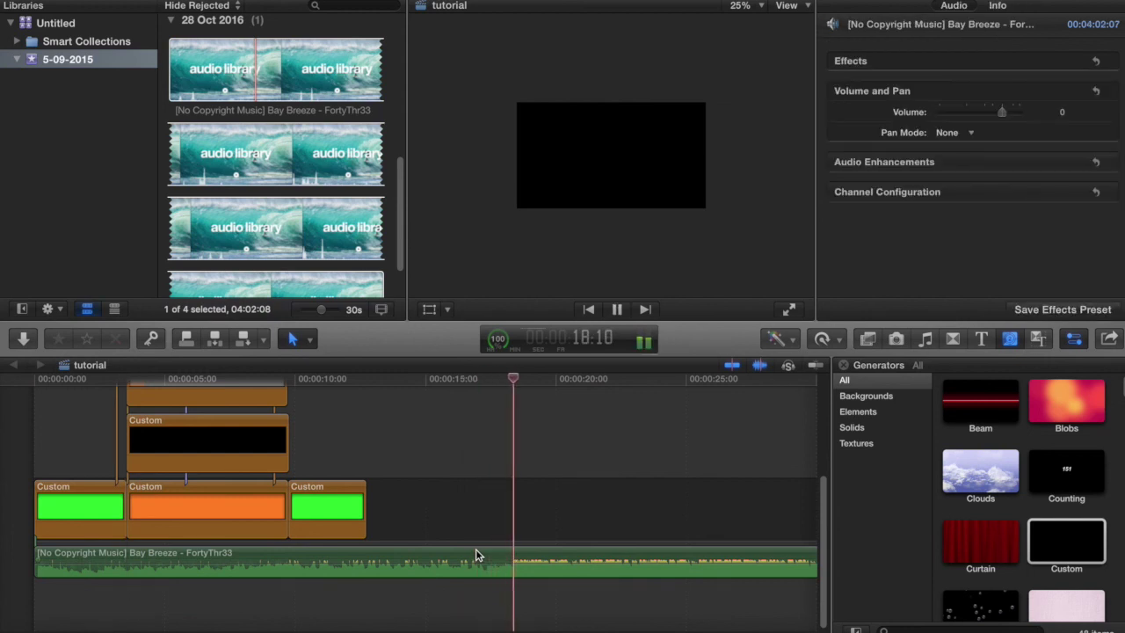
key("space")
left_click_drag(37, 558, 79, 557)
key("space")
key("space")
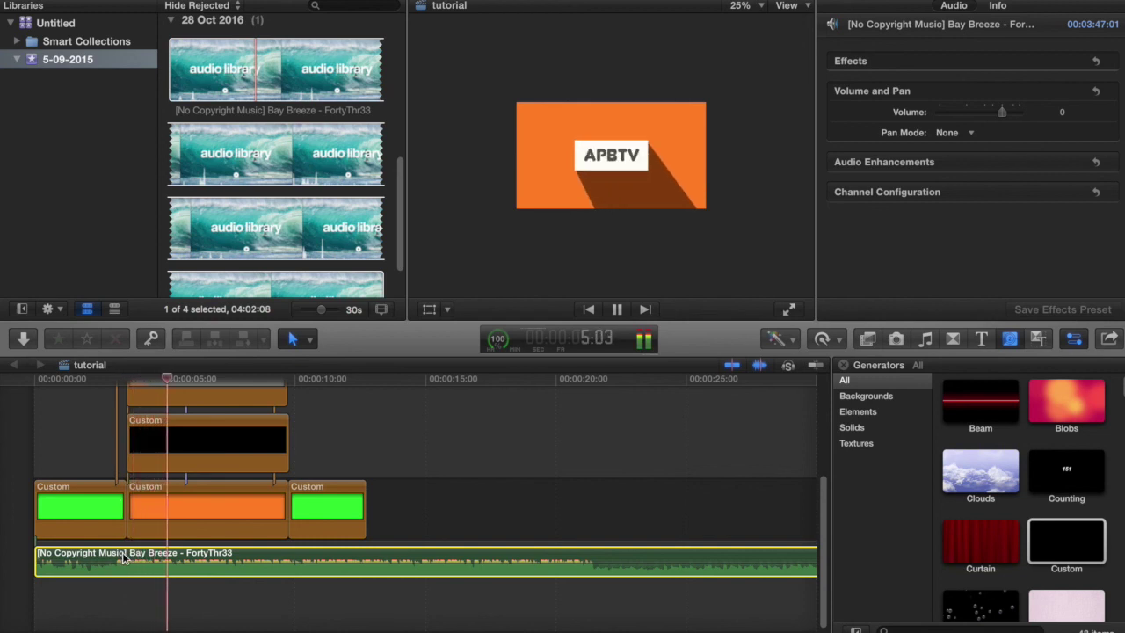
key("Home")
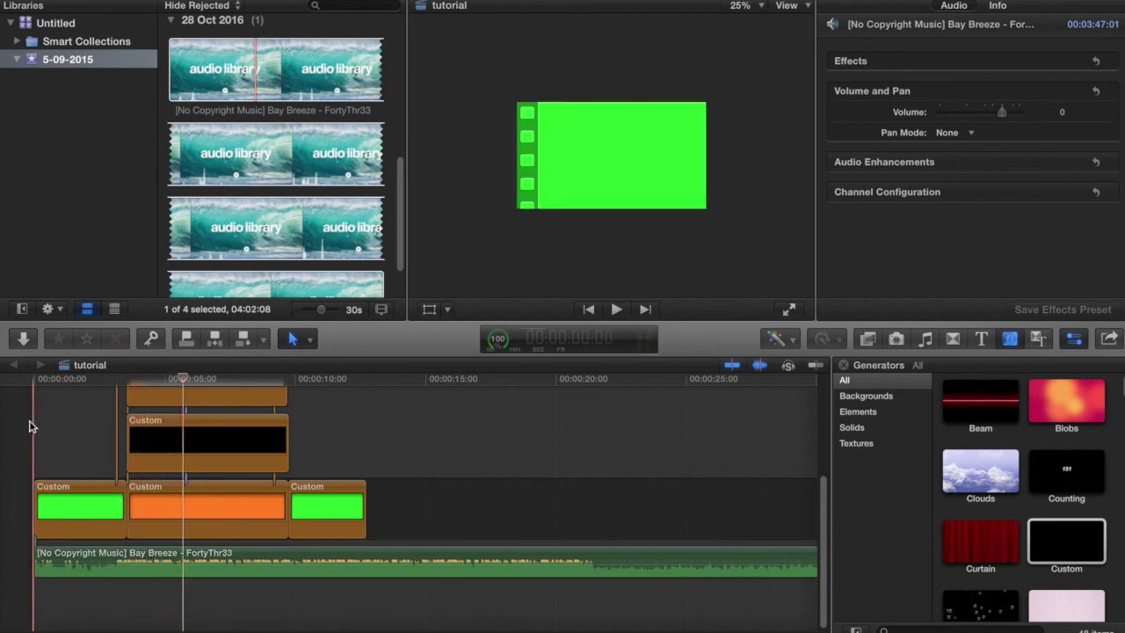
Change the fade-in curve of the Bay Breeze audio and extend its fade-in to about 3:10
right_click(39, 560)
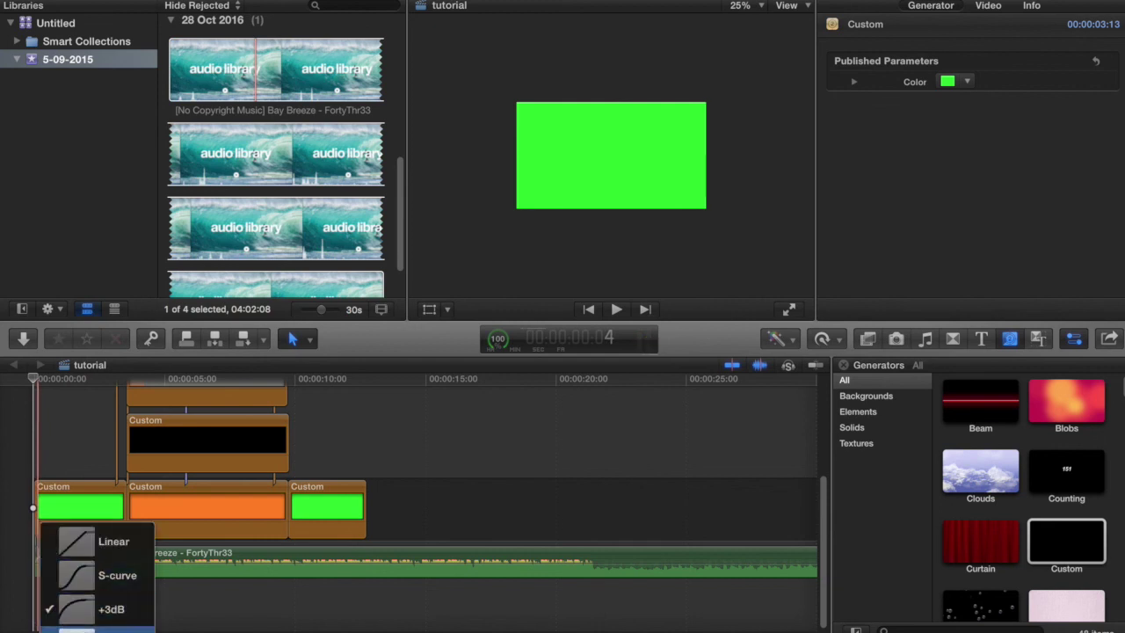
left_click(97, 629)
left_click_drag(40, 561, 110, 545)
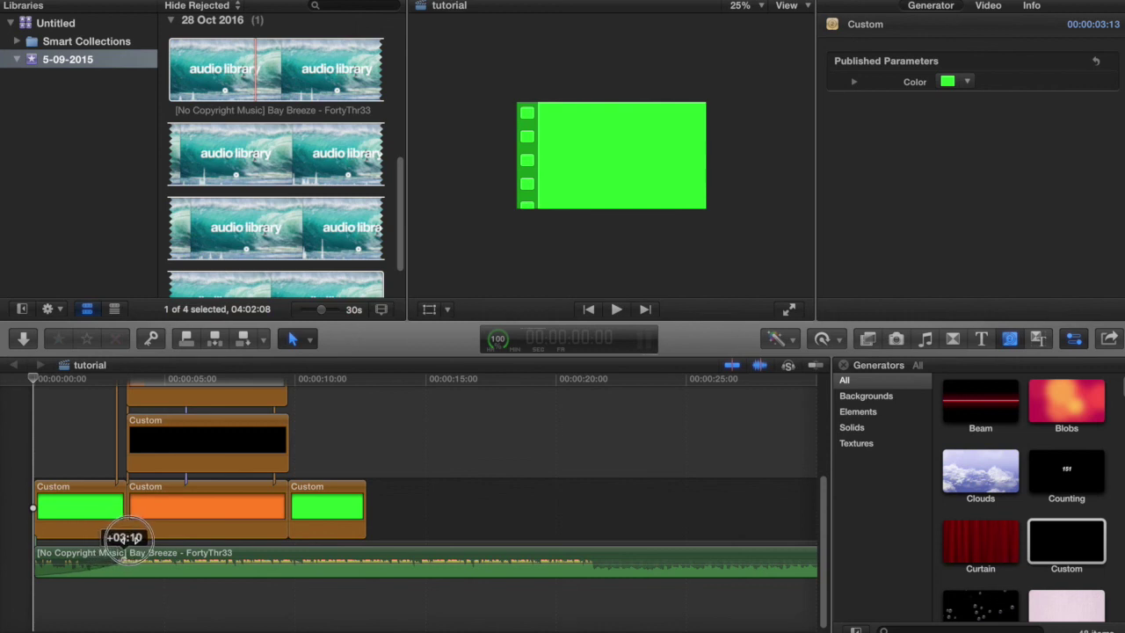
left_click_drag(121, 547, 120, 546)
left_click(316, 554)
key("space")
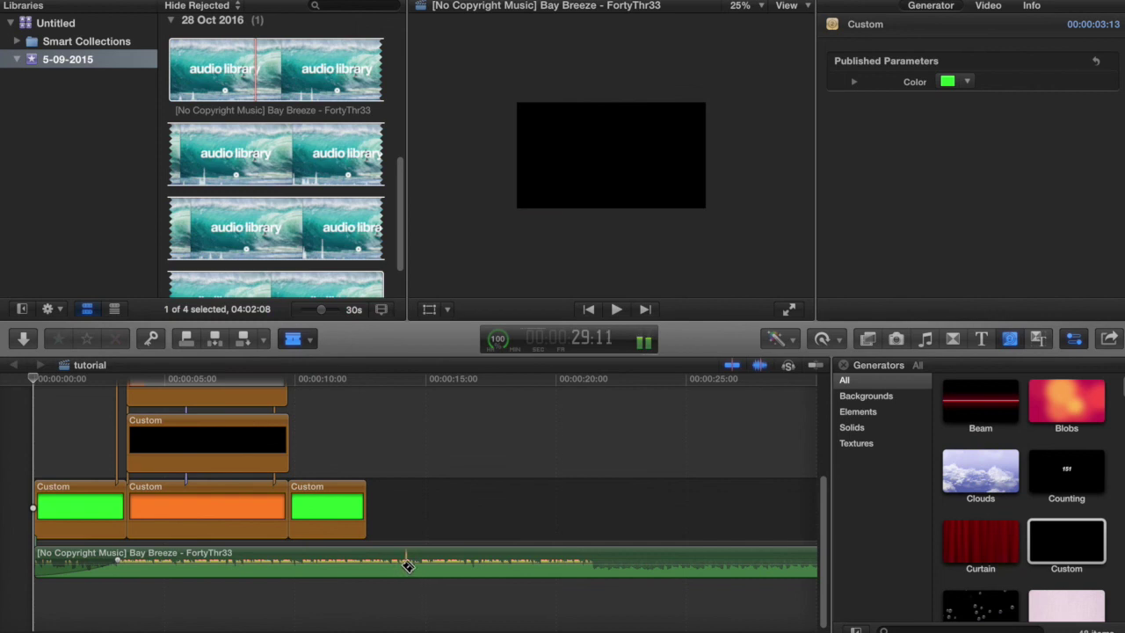
Cut the Bay Breeze audio at the end of the last green clip and delete the part after the cut
left_click(373, 559)
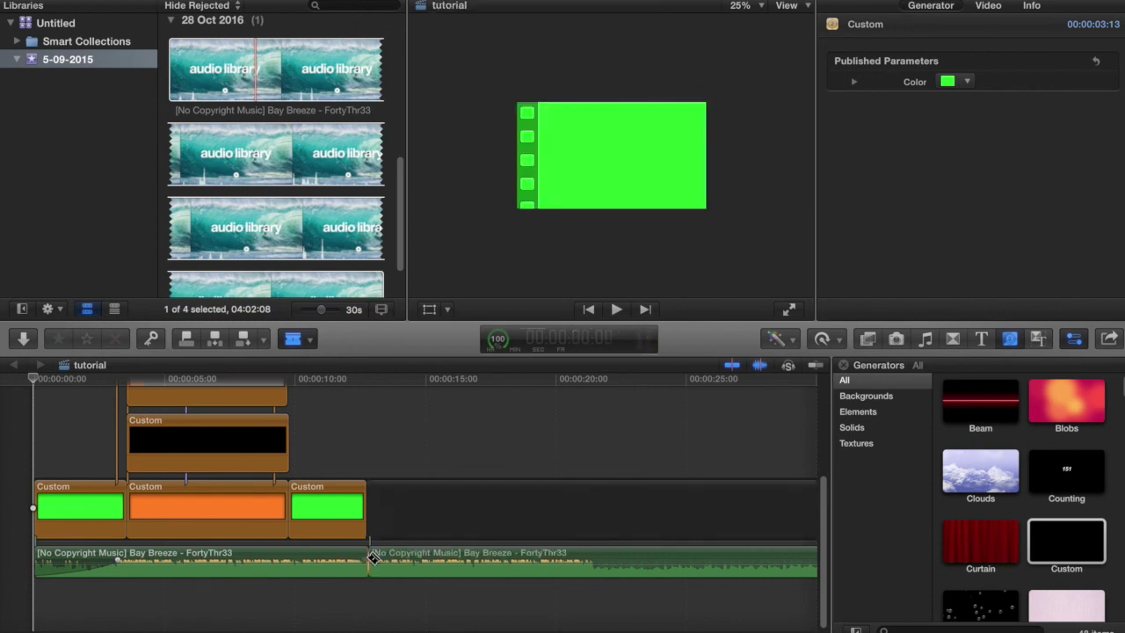
left_click(449, 569)
key("Delete")
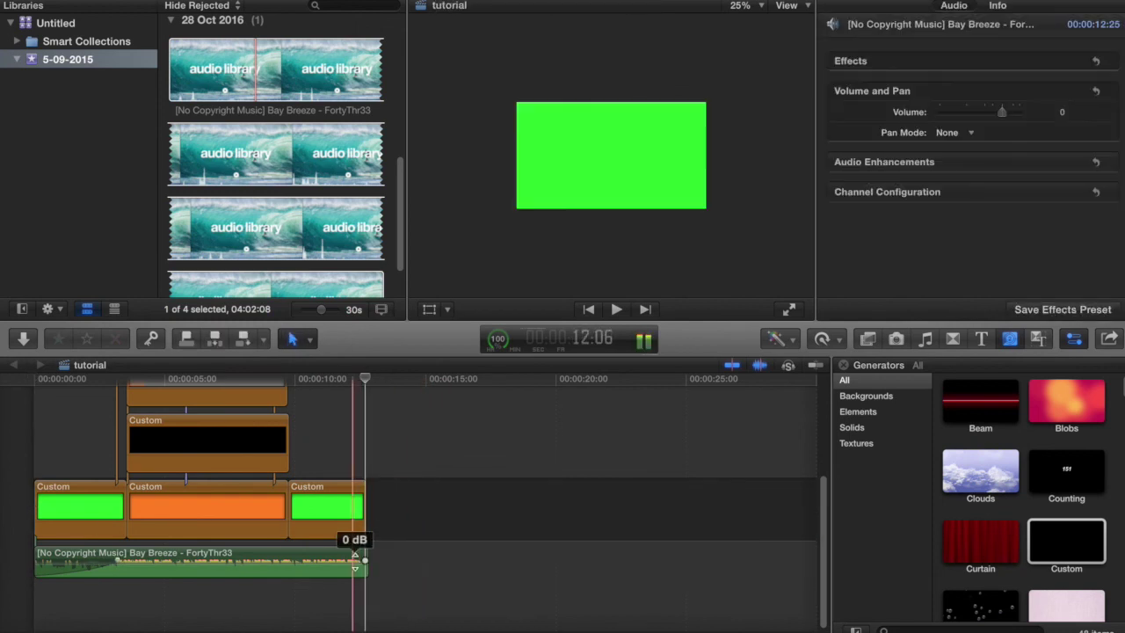
Fade out the Bay Breeze audio from about 9:17 to its end, and play the project back from the start
right_click(372, 563)
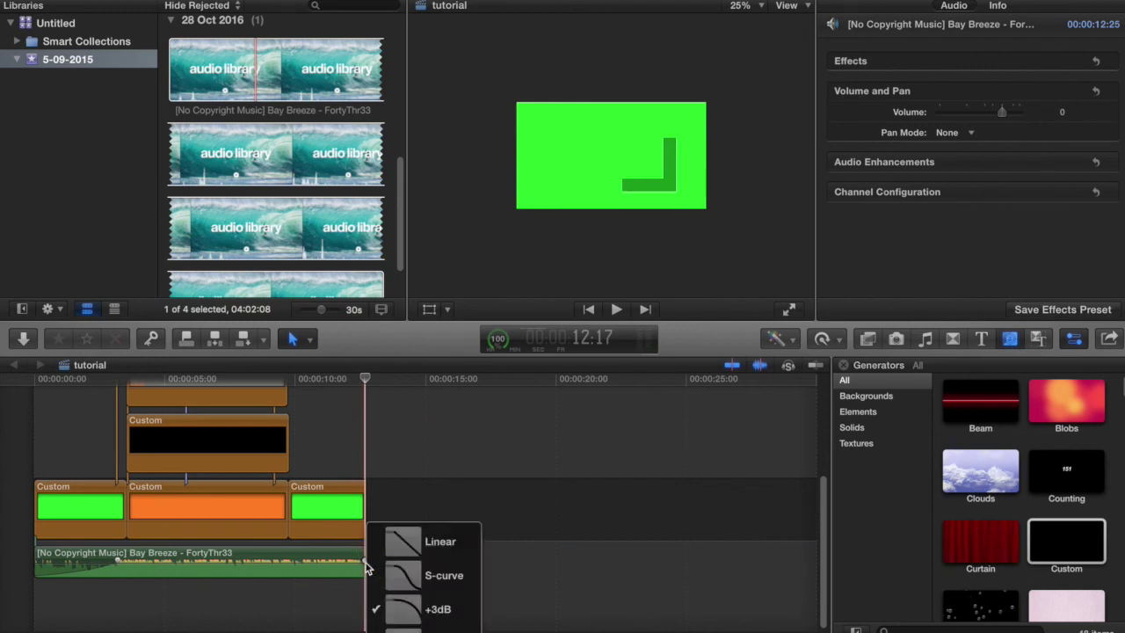
left_click(361, 534)
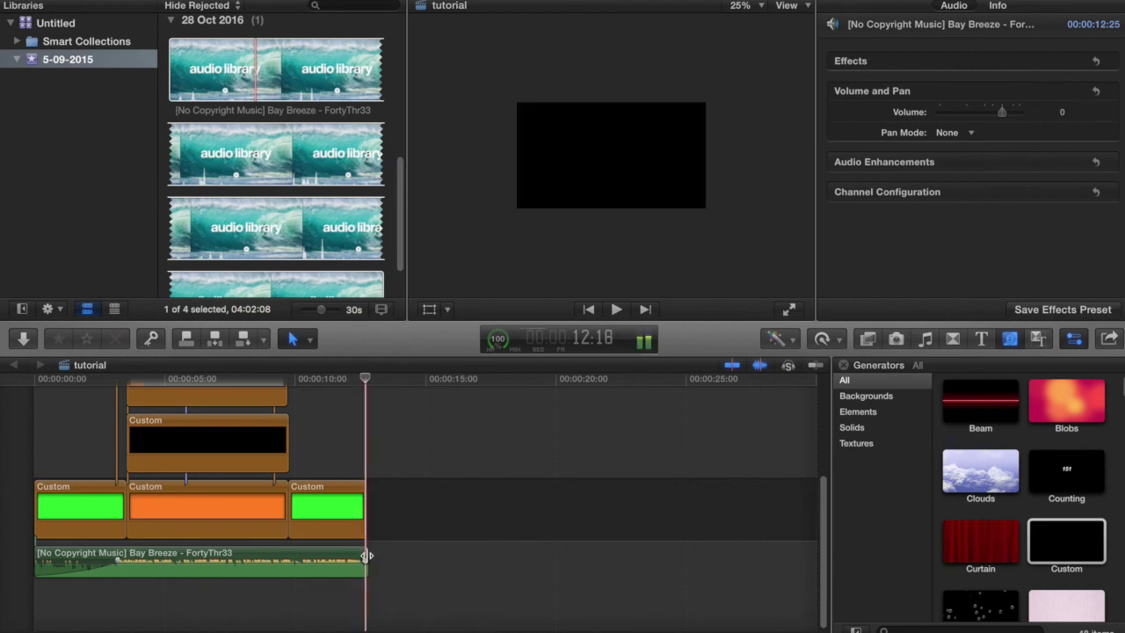
left_click_drag(364, 561, 299, 560)
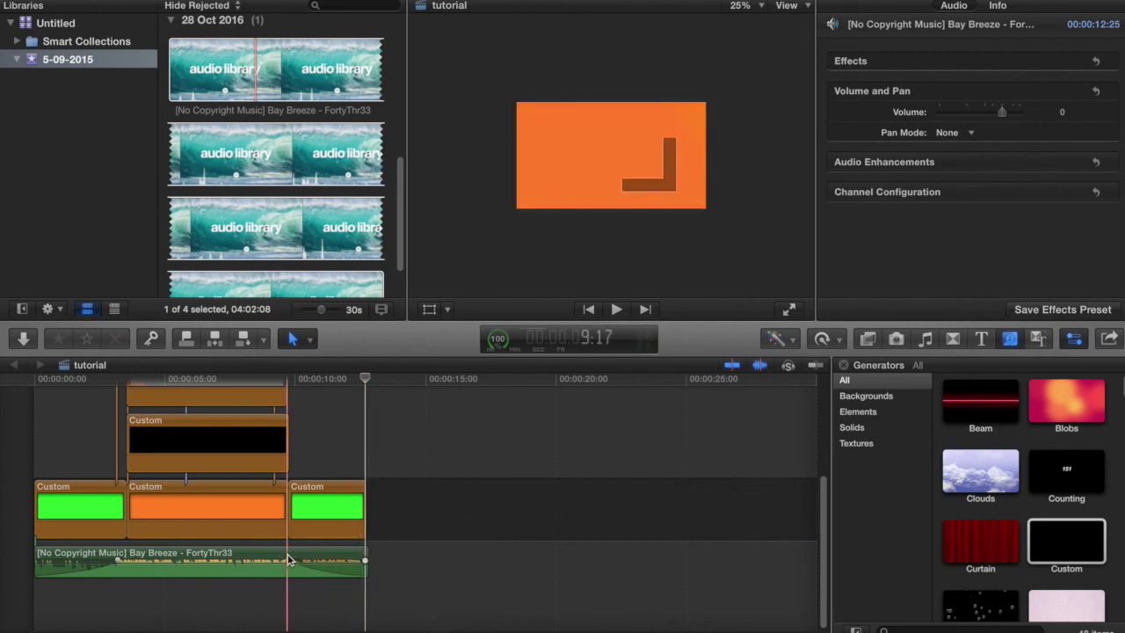
left_click(31, 395)
key("space")
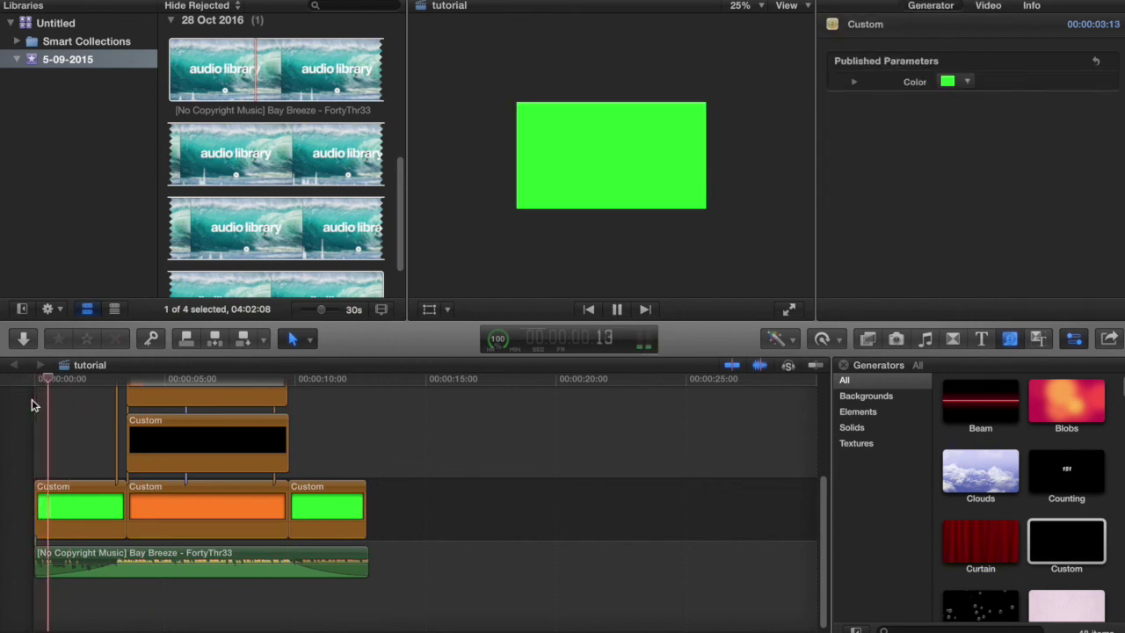